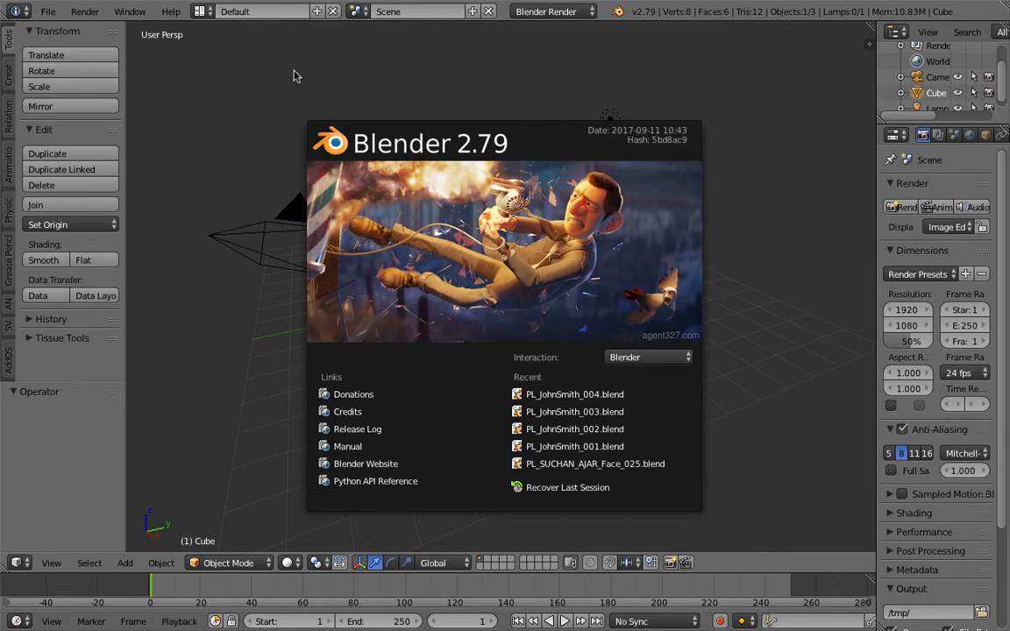
- Switch to the Compositing screen layout and create a new Sverchok node tree in the node editor
{"action": "left_click", "coordinate": [201, 11]}
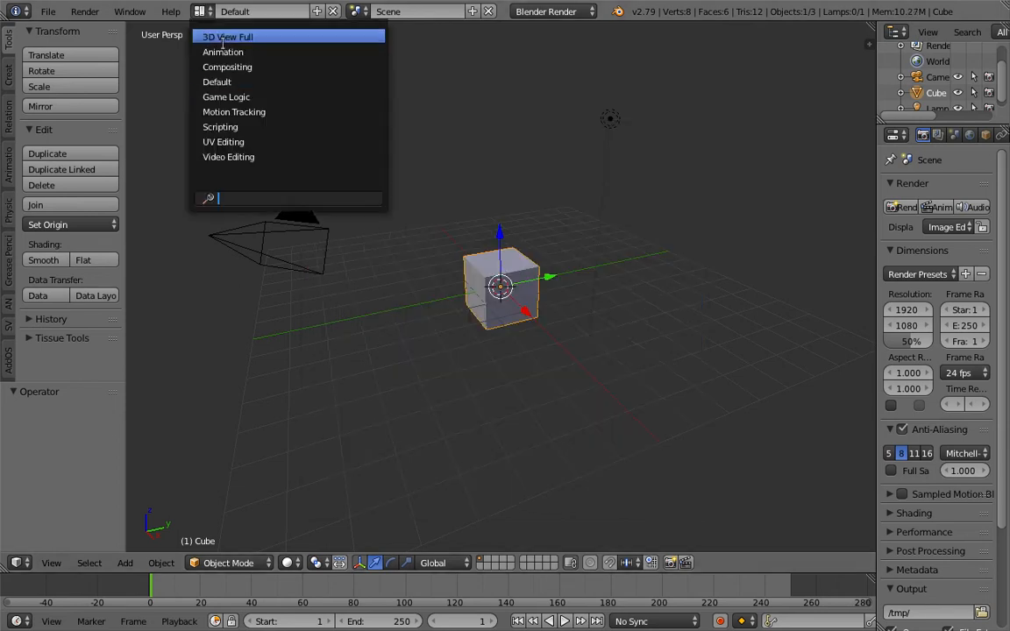
{"action": "left_click", "coordinate": [235, 66]}
{"action": "middle_click_drag", "start_coordinate": [586, 463], "coordinate": [561, 462]}
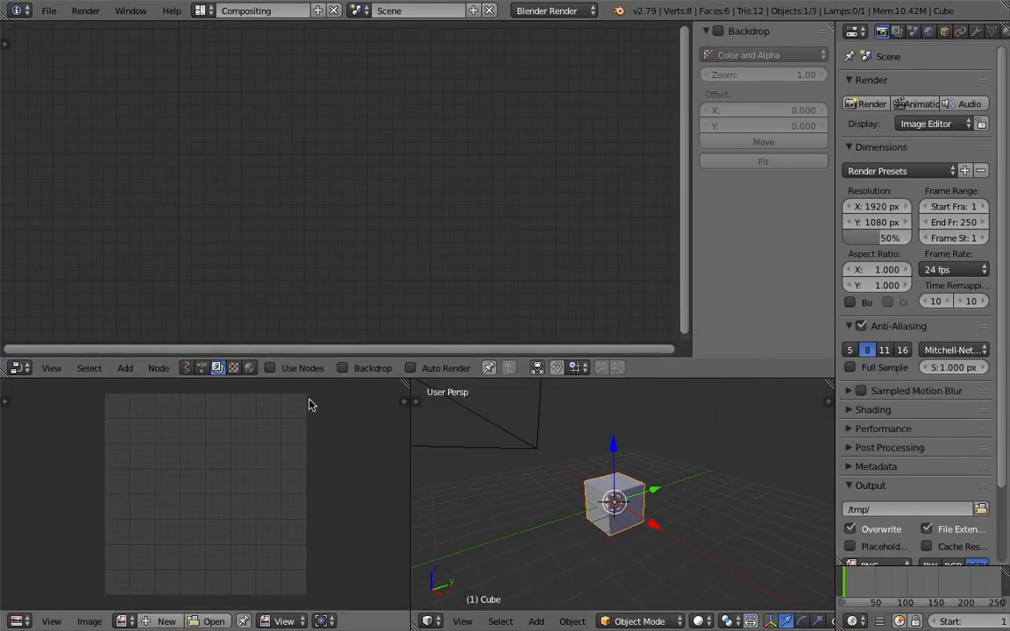
{"action": "left_click", "coordinate": [186, 368]}
{"action": "left_click", "coordinate": [307, 374]}
- Add a Metaball node to the node tree and shift it slightly within the node editor
{"action": "key", "text": "shift+a"}
{"action": "left_click", "coordinate": [353, 155]}
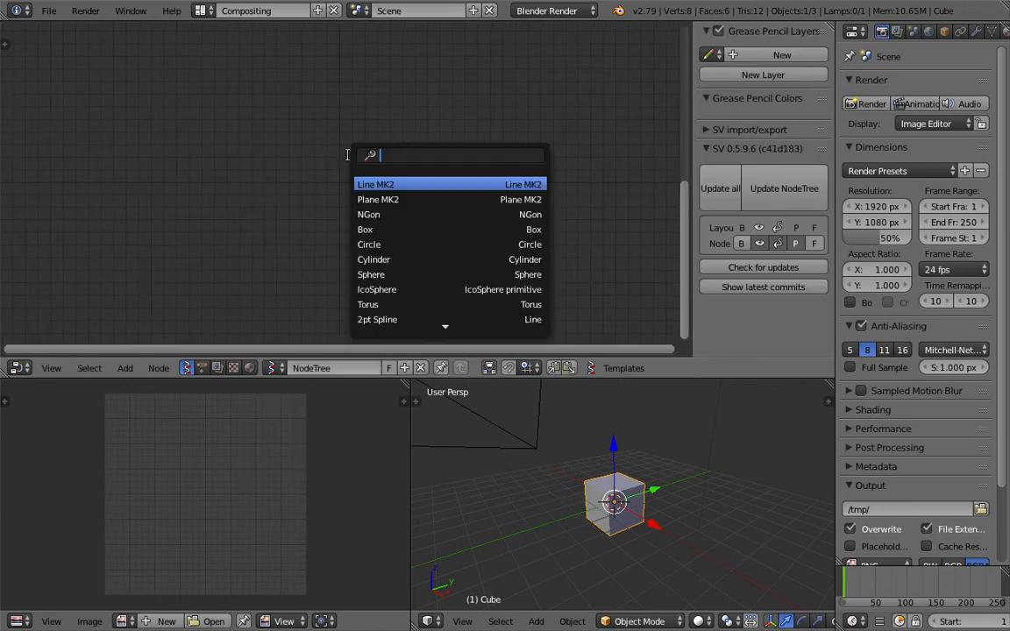
{"action": "type", "text": "metab"}
{"action": "key", "text": "Return"}
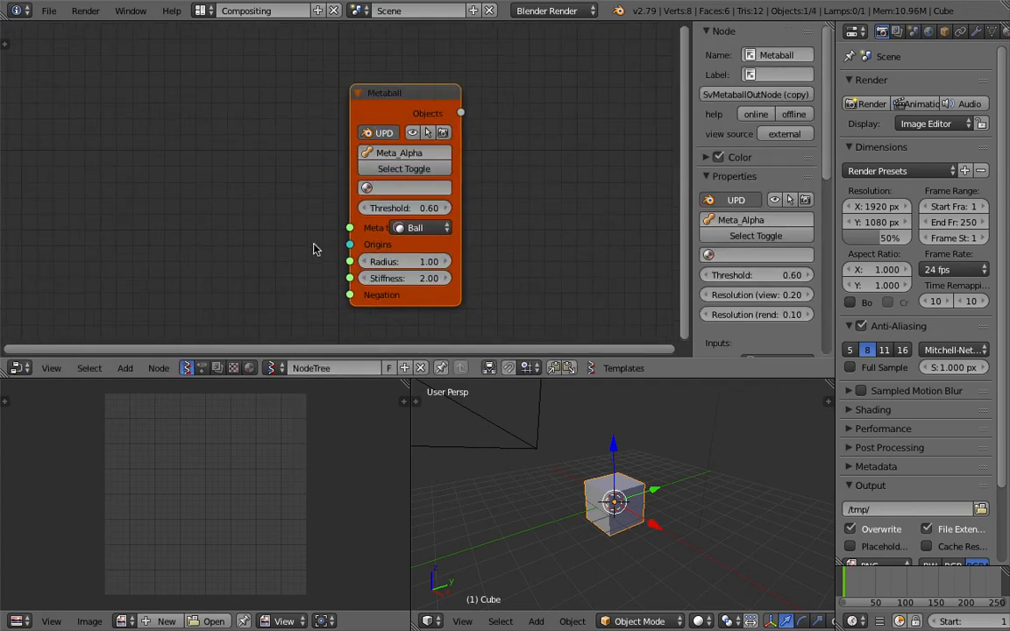
{"action": "left_click_drag", "start_coordinate": [462, 114], "coordinate": [471, 120]}
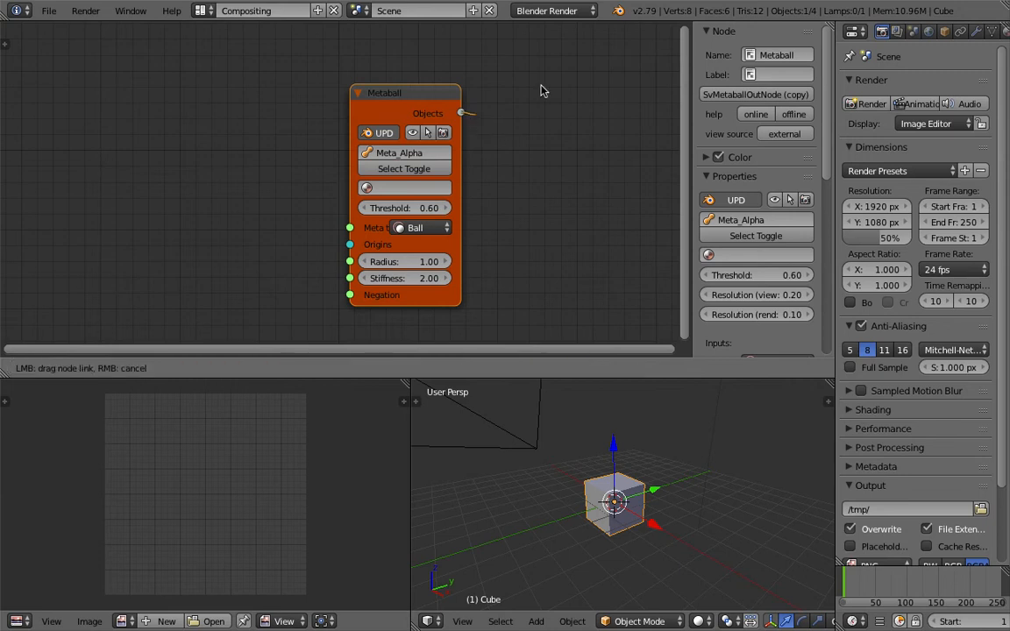
{"action": "left_click_drag", "start_coordinate": [523, 74], "coordinate": [510, 124]}
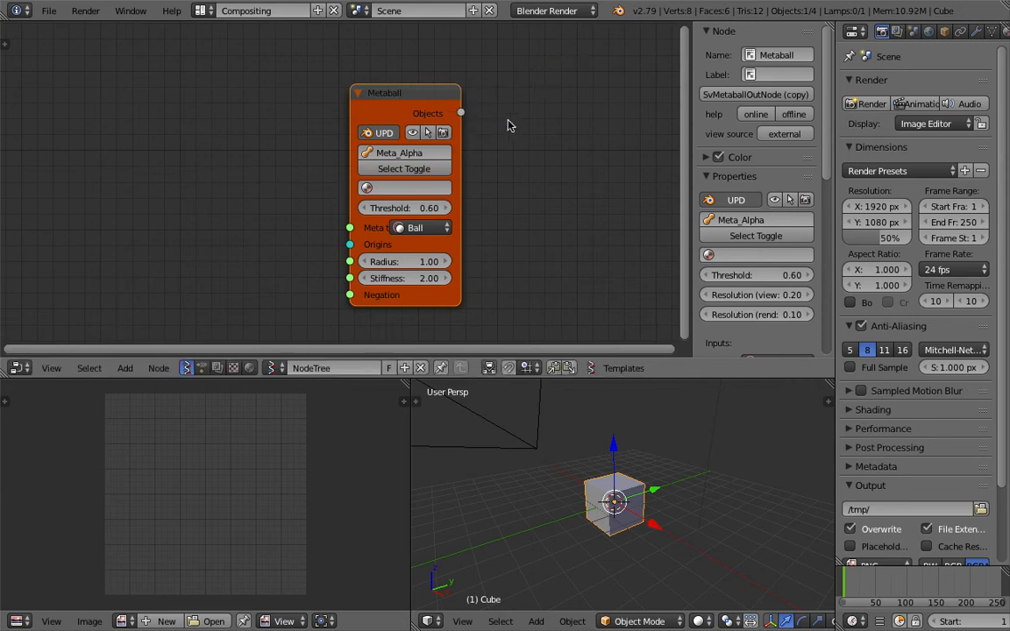
{"action": "left_click_drag", "start_coordinate": [396, 96], "coordinate": [418, 93]}
- Hide the node editor's properties sidebar and merge the image editor area into the 3D view
{"action": "key", "text": "n"}
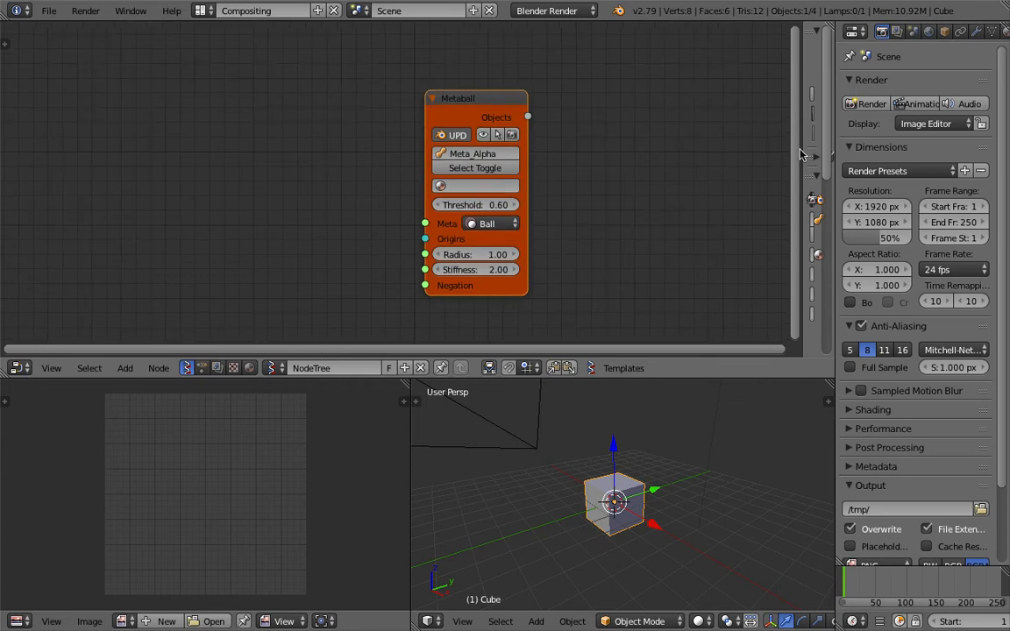
{"action": "left_click_drag", "start_coordinate": [803, 151], "coordinate": [841, 154]}
{"action": "left_click_drag", "start_coordinate": [409, 385], "coordinate": [297, 507]}
- Delete all the default objects from the 3D scene
{"action": "scroll", "coordinate": [446, 442], "scroll_direction": "down", "scroll_amount": 3}
{"action": "middle_click_drag", "start_coordinate": [446, 442], "coordinate": [463, 438]}
{"action": "key", "text": "a"}
{"action": "key", "text": "a"}
{"action": "key", "text": "x"}
{"action": "left_click", "coordinate": [425, 432]}
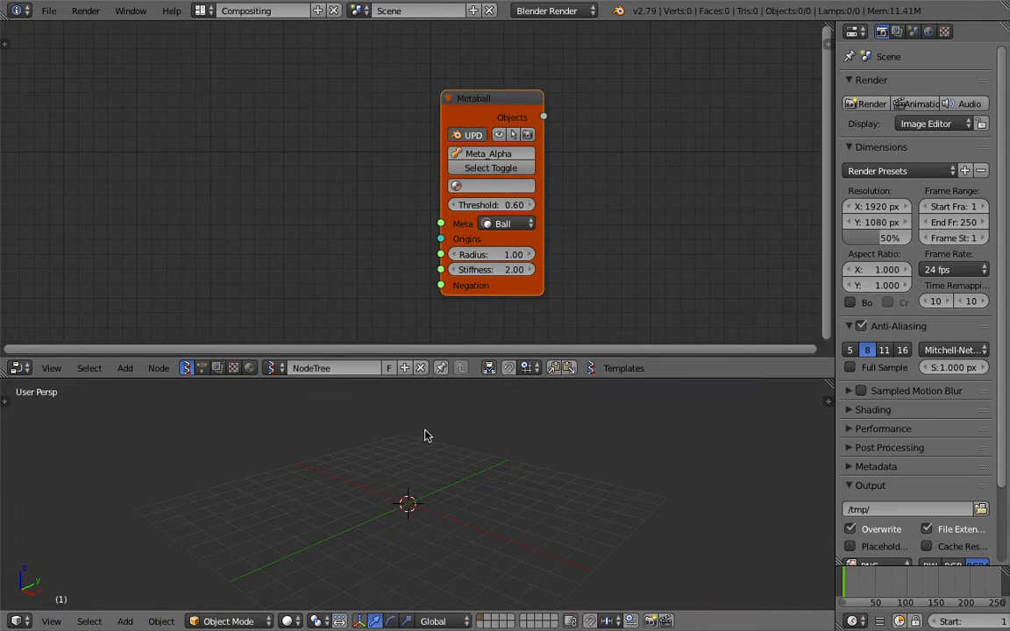
- Add a Plane MK2 node to the node tree, placed before the Metaball node
{"action": "middle_click_drag", "start_coordinate": [284, 218], "coordinate": [244, 182]}
{"action": "key", "text": "shift+a"}
{"action": "left_click", "coordinate": [241, 170]}
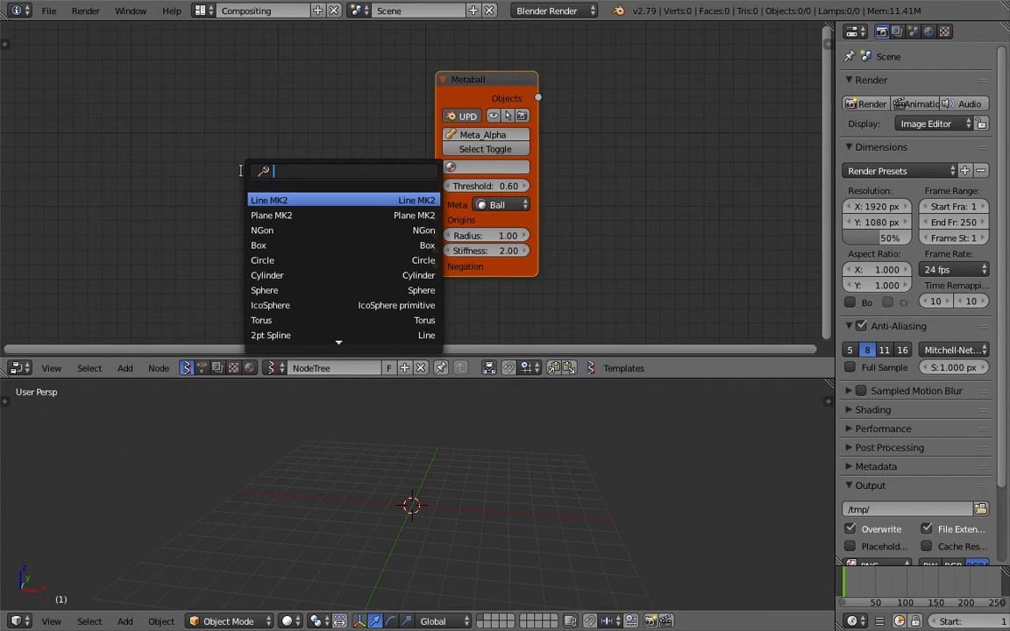
{"action": "type", "text": "plane"}
{"action": "key", "text": "Return"}
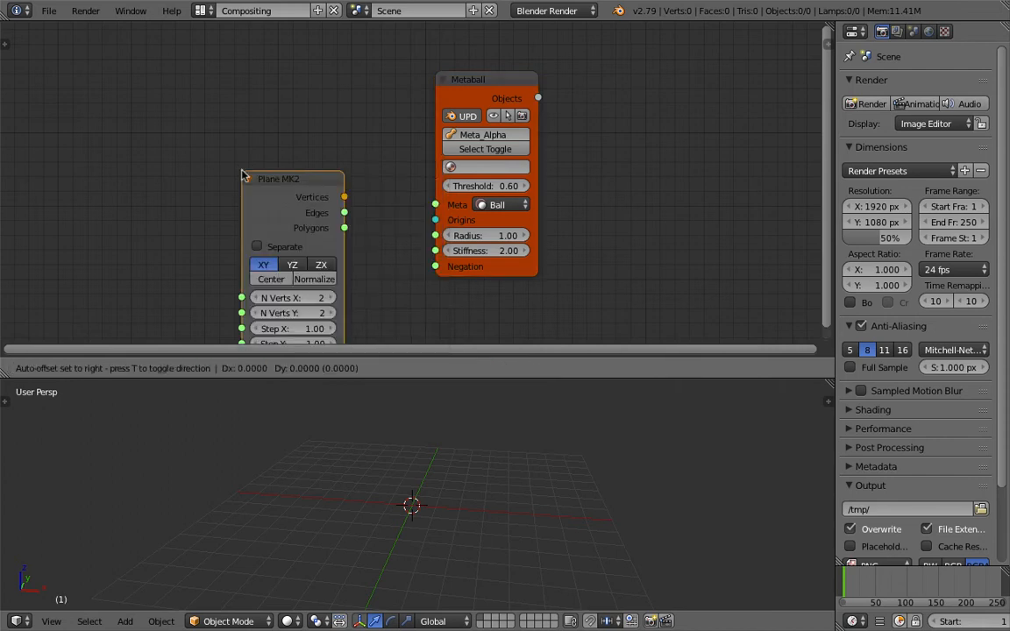
{"action": "left_click", "coordinate": [164, 92]}
{"action": "middle_click_drag", "start_coordinate": [201, 114], "coordinate": [211, 125]}
- Spread the Plane MK2 and Metaball nodes apart to leave room between them
{"action": "left_click_drag", "start_coordinate": [476, 98], "coordinate": [557, 112]}
{"action": "middle_click_drag", "start_coordinate": [250, 117], "coordinate": [266, 118]}
{"action": "left_click_drag", "start_coordinate": [235, 109], "coordinate": [191, 106]}
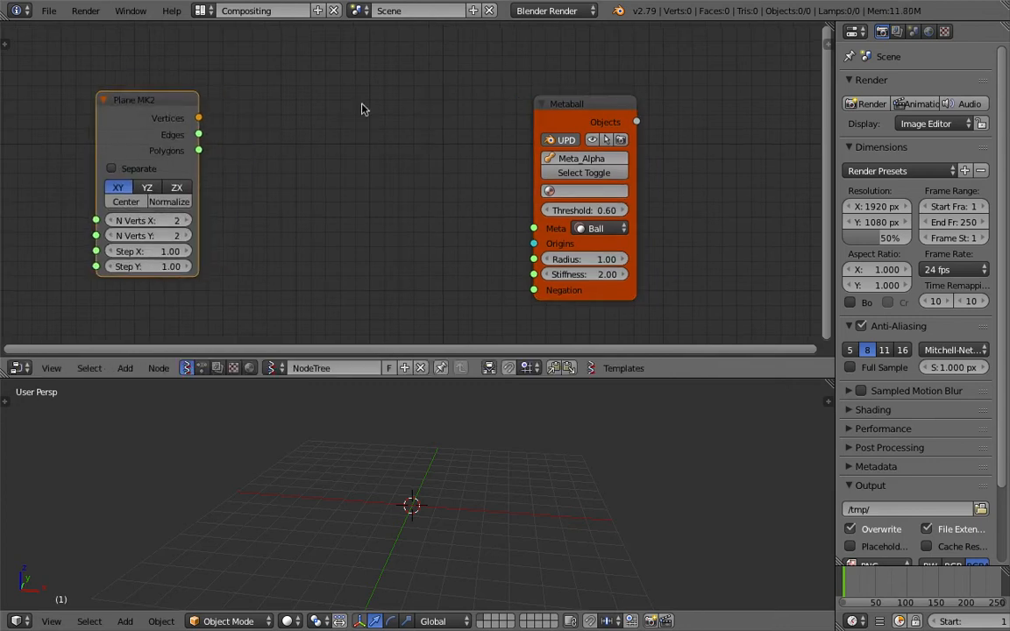
{"action": "left_click_drag", "start_coordinate": [546, 116], "coordinate": [556, 118]}
{"action": "left_click_drag", "start_coordinate": [123, 117], "coordinate": [105, 117]}
{"action": "left_click_drag", "start_coordinate": [168, 114], "coordinate": [208, 118]}
- Add a Viewer Draw node and link the plane's Vertices and Edges outputs to its vertices and edg_pol inputs
{"action": "key", "text": "shift+a"}
{"action": "left_click", "coordinate": [319, 110]}
{"action": "type", "text": "view"}
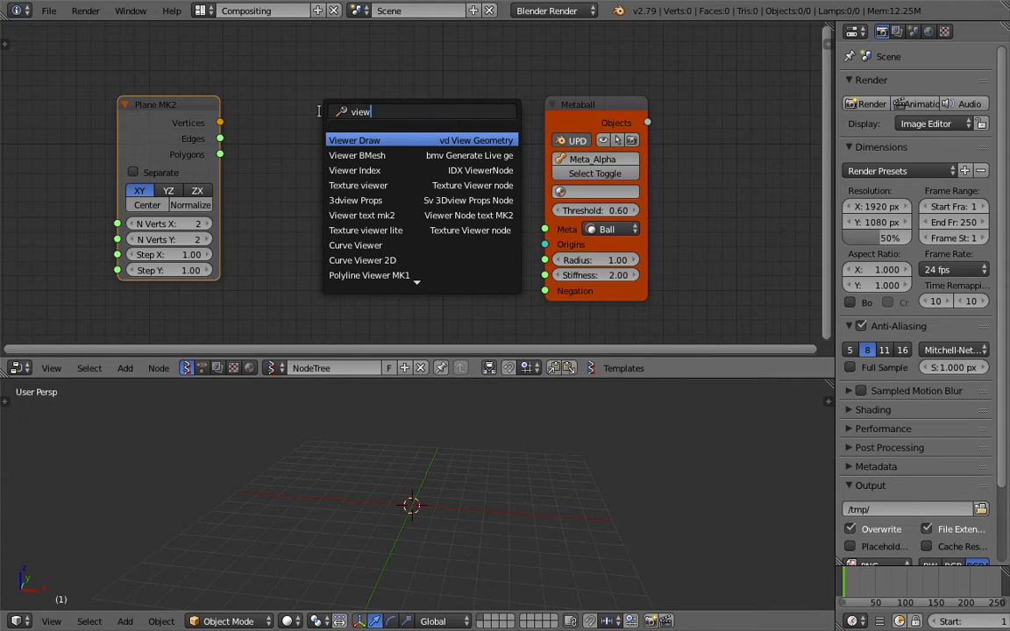
{"action": "key", "text": "Return"}
{"action": "left_click", "coordinate": [345, 67]}
{"action": "left_click_drag", "start_coordinate": [223, 120], "coordinate": [247, 128]}
{"action": "left_click_drag", "start_coordinate": [338, 181], "coordinate": [331, 178]}
{"action": "left_click_drag", "start_coordinate": [220, 139], "coordinate": [345, 193]}
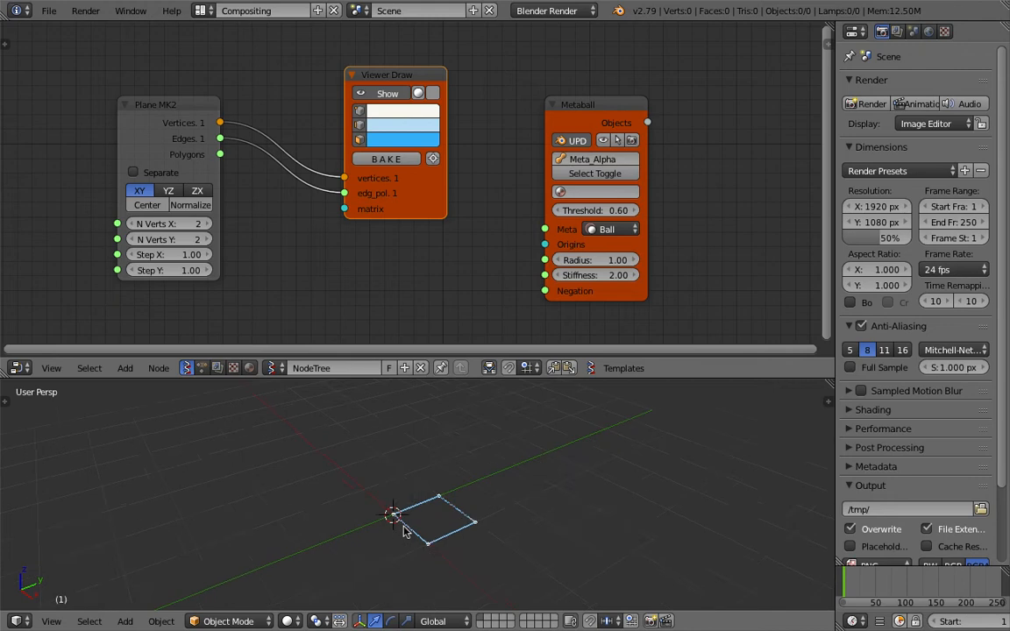
- Set the Plane MK2 node's N Verts X to 6 and N Verts Y to 4
{"action": "left_click", "coordinate": [203, 224]}
{"action": "left_click", "coordinate": [203, 224]}
{"action": "left_click", "coordinate": [205, 239]}
{"action": "left_click", "coordinate": [205, 239]}
{"action": "scroll", "coordinate": [374, 435], "scroll_direction": "down", "scroll_amount": 3}
{"action": "middle_click_drag", "start_coordinate": [374, 435], "coordinate": [349, 438], "text": "shift"}
{"action": "middle_click_drag", "start_coordinate": [361, 489], "coordinate": [325, 481]}
{"action": "left_click", "coordinate": [206, 225]}
{"action": "left_click", "coordinate": [206, 224]}
- Link the plane's Polygons output to the Viewer Draw edg_pol input in place of the edges
{"action": "middle_click_drag", "start_coordinate": [391, 461], "coordinate": [386, 412]}
{"action": "left_click_drag", "start_coordinate": [220, 154], "coordinate": [226, 158]}
{"action": "left_click_drag", "start_coordinate": [337, 196], "coordinate": [337, 195]}
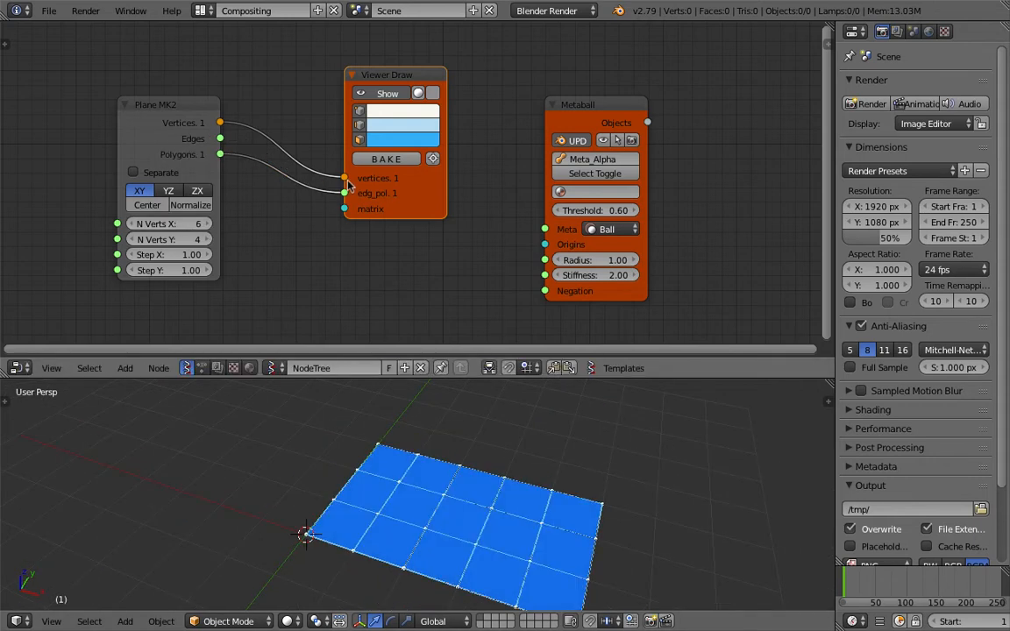
- Link the Plane MK2 Vertices output to the Metaball node's Origins input
{"action": "scroll", "coordinate": [321, 179], "scroll_direction": "down", "scroll_amount": 1}
{"action": "middle_click_drag", "start_coordinate": [315, 177], "coordinate": [320, 164]}
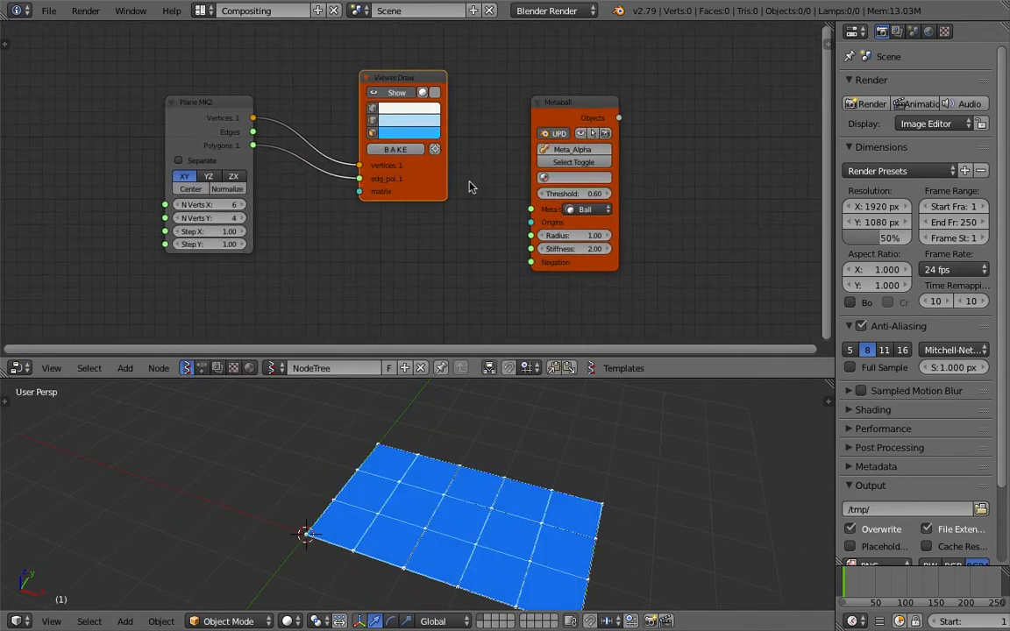
{"action": "scroll", "coordinate": [471, 182], "scroll_direction": "up", "scroll_amount": 1}
{"action": "left_click_drag", "start_coordinate": [609, 87], "coordinate": [617, 87]}
{"action": "left_click_drag", "start_coordinate": [226, 108], "coordinate": [273, 140]}
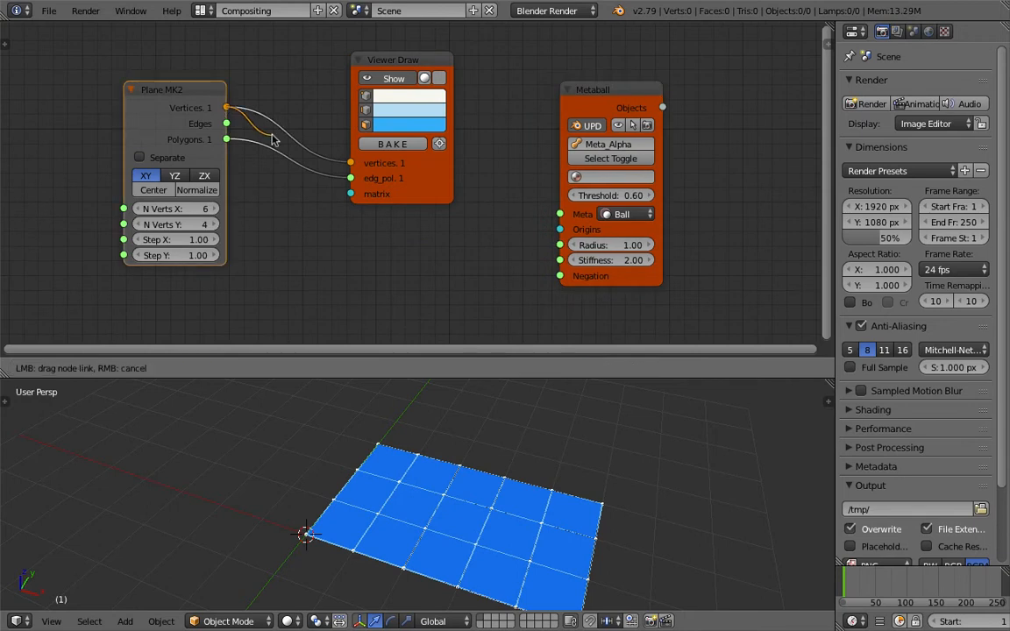
{"action": "left_click_drag", "start_coordinate": [383, 131], "coordinate": [560, 229]}
{"action": "middle_click_drag", "start_coordinate": [560, 460], "coordinate": [522, 463]}
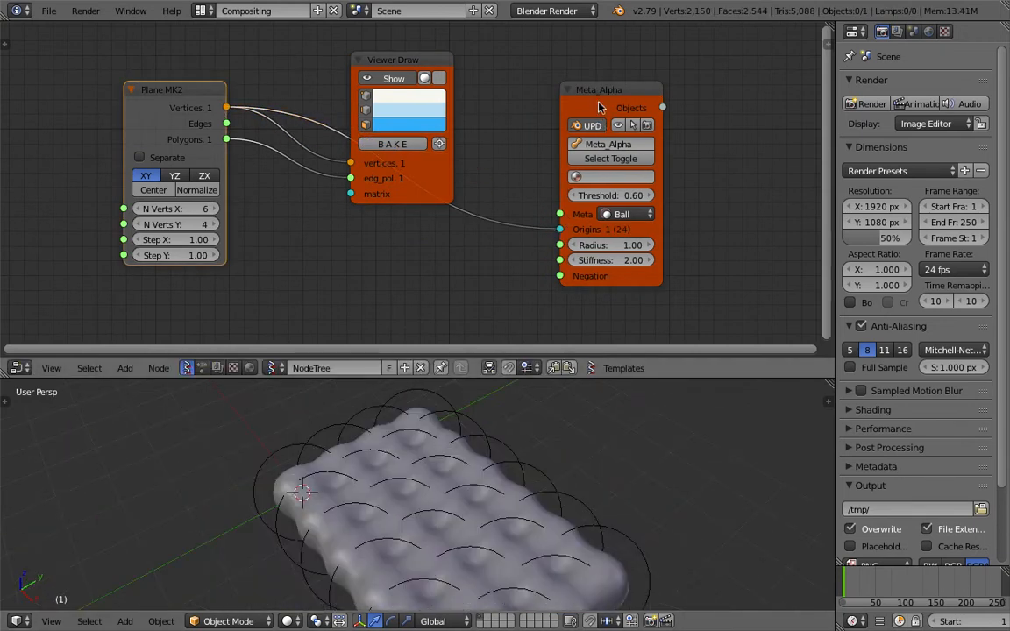
- Nudge the metaball node upward and enlarge the 3D view area by shrinking the node editor
{"action": "left_click_drag", "start_coordinate": [602, 91], "coordinate": [611, 81]}
{"action": "middle_click_drag", "start_coordinate": [530, 387], "coordinate": [548, 476]}
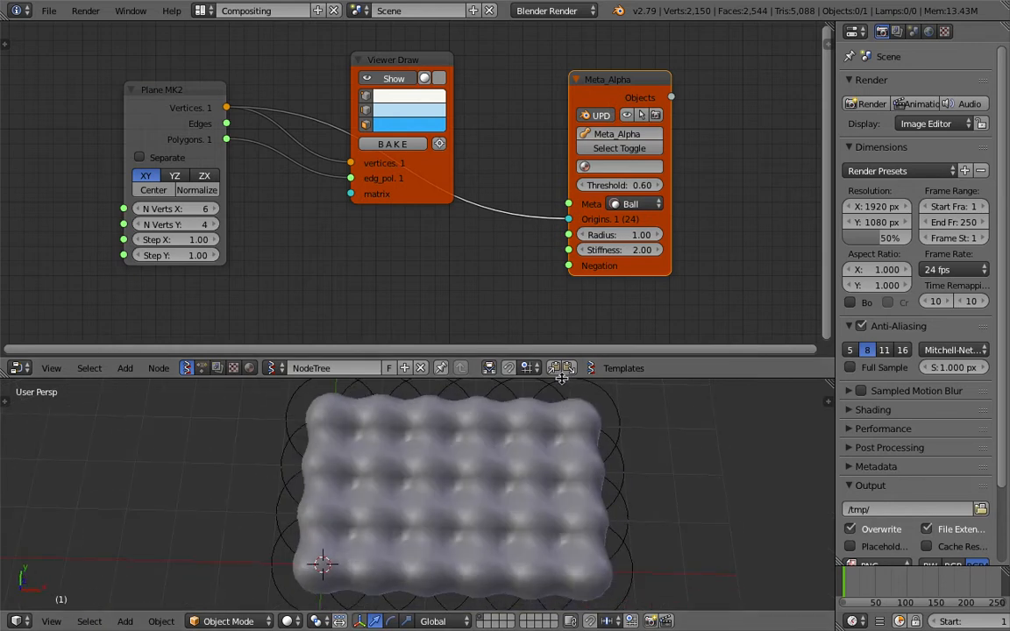
{"action": "left_click_drag", "start_coordinate": [563, 377], "coordinate": [563, 316]}
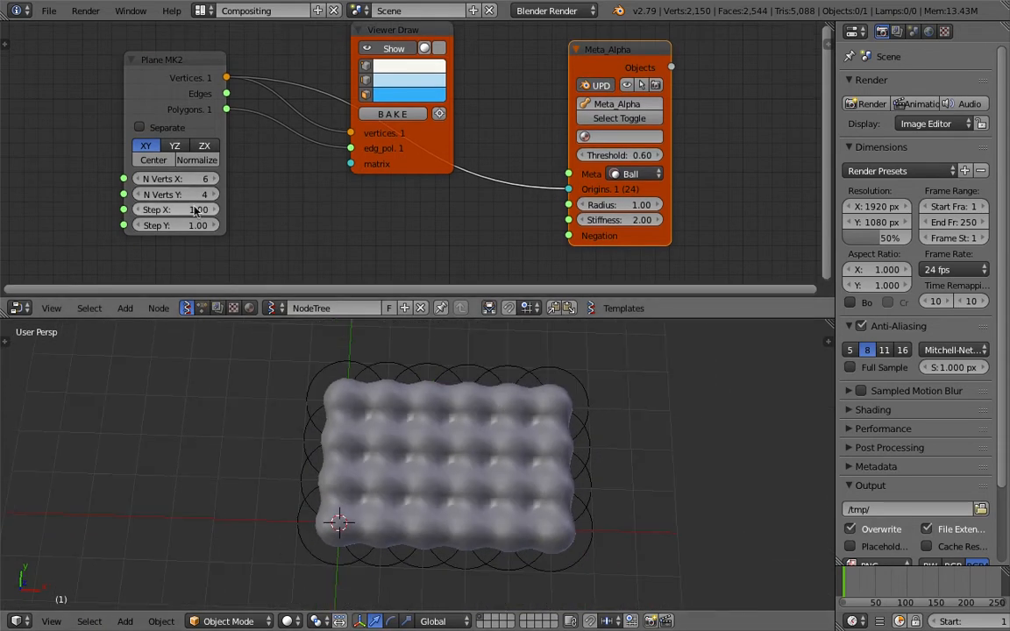
- Set the metaball node's Radius to 0.84 and select the metaball object in the 3D view
{"action": "left_click_drag", "start_coordinate": [614, 204], "coordinate": [588, 205]}
{"action": "mouse_move", "coordinate": [545, 500]}
{"action": "middle_mouse_down"}
{"action": "mouse_move", "coordinate": [532, 501]}
{"action": "mouse_move", "coordinate": [505, 411]}
{"action": "mouse_move", "coordinate": [531, 426]}
{"action": "mouse_move", "coordinate": [519, 469]}
{"action": "mouse_move", "coordinate": [429, 445]}
{"action": "mouse_move", "coordinate": [532, 487]}
{"action": "mouse_move", "coordinate": [544, 473]}
{"action": "mouse_move", "coordinate": [488, 396]}
{"action": "mouse_move", "coordinate": [476, 451]}
{"action": "middle_mouse_up"}
{"action": "right_click", "coordinate": [524, 469]}
- Delete the Viewer Draw node and move the Plane MK2 node closer to the metaball node
{"action": "left_click", "coordinate": [394, 41]}
{"action": "key", "text": "x"}
{"action": "scroll", "coordinate": [544, 473], "scroll_direction": "up", "scroll_amount": 3}
{"action": "scroll", "coordinate": [481, 451], "scroll_direction": "down", "scroll_amount": 2}
{"action": "left_click_drag", "start_coordinate": [165, 74], "coordinate": [193, 76]}
- Save the file to the Desktop folder as metaballs_plane_001
{"action": "left_click", "coordinate": [50, 11]}
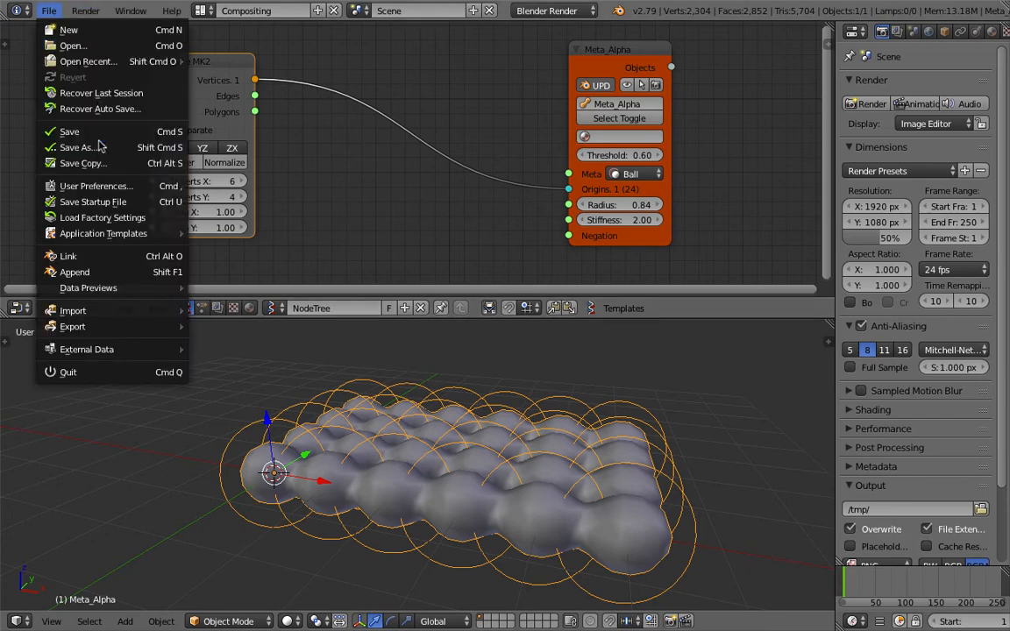
{"action": "left_click", "coordinate": [90, 139]}
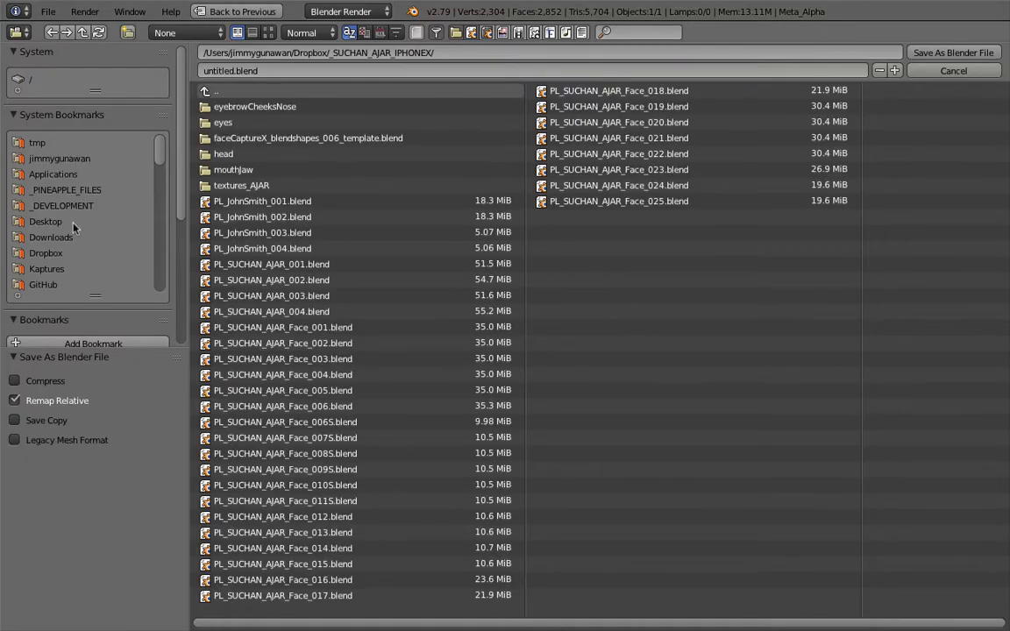
{"action": "left_click", "coordinate": [46, 221]}
{"action": "left_click", "coordinate": [286, 70]}
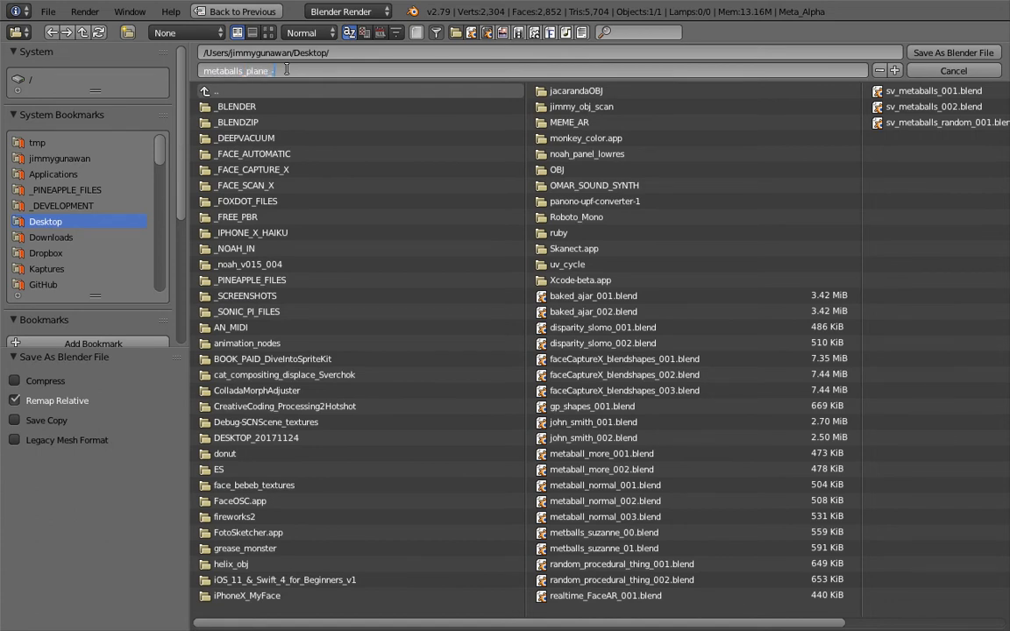
{"action": "type", "text": "metaballs_plane_001"}
{"action": "key", "text": "Return"}
{"action": "key", "text": "Return"}
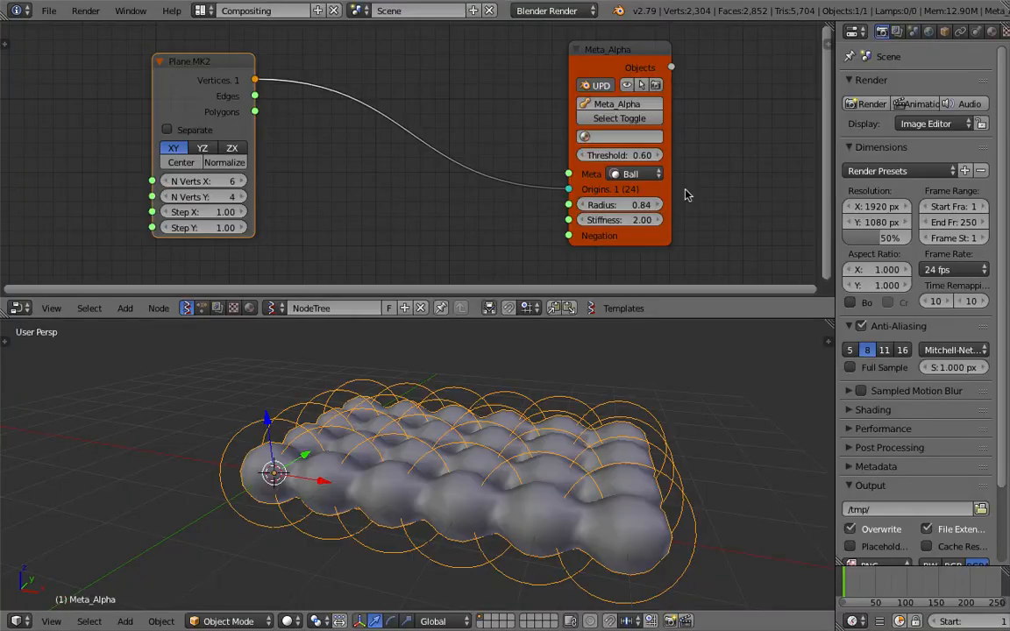
- Set the plane's Step X to 1.02 and Step Y to 0.99, and the metaball node's Radius to 0.81
{"action": "middle_click_drag", "start_coordinate": [493, 141], "coordinate": [503, 145]}
{"action": "scroll", "coordinate": [591, 372], "scroll_direction": "down", "scroll_amount": 1}
{"action": "middle_click_drag", "start_coordinate": [591, 372], "coordinate": [583, 414]}
{"action": "scroll", "coordinate": [587, 394], "scroll_direction": "up", "scroll_amount": 1}
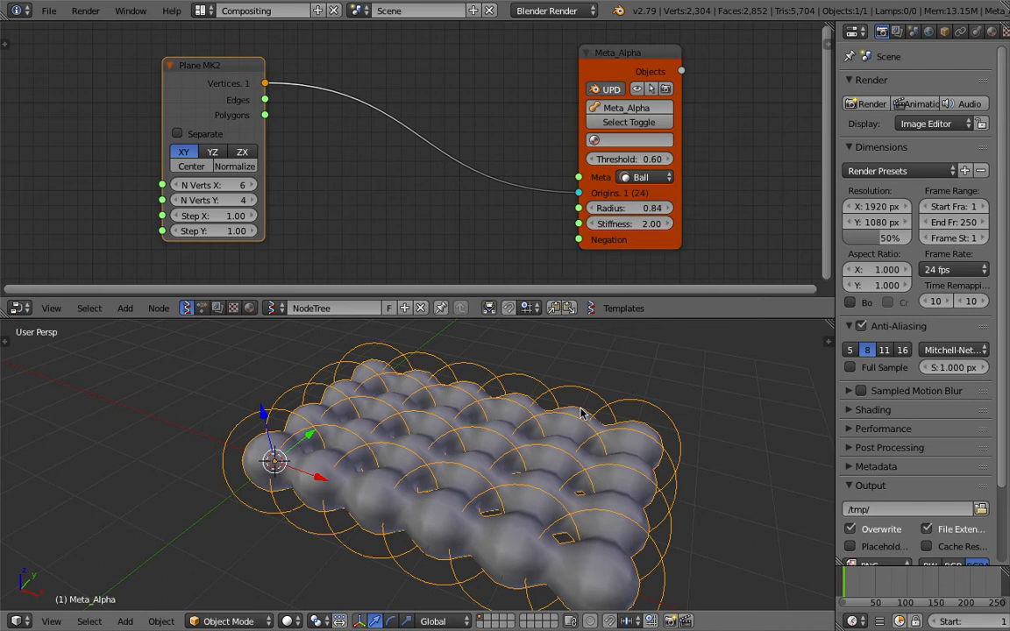
{"action": "middle_click_drag", "start_coordinate": [564, 199], "coordinate": [570, 189]}
{"action": "middle_click_drag", "start_coordinate": [492, 419], "coordinate": [530, 517]}
{"action": "middle_click_drag", "start_coordinate": [315, 223], "coordinate": [345, 216]}
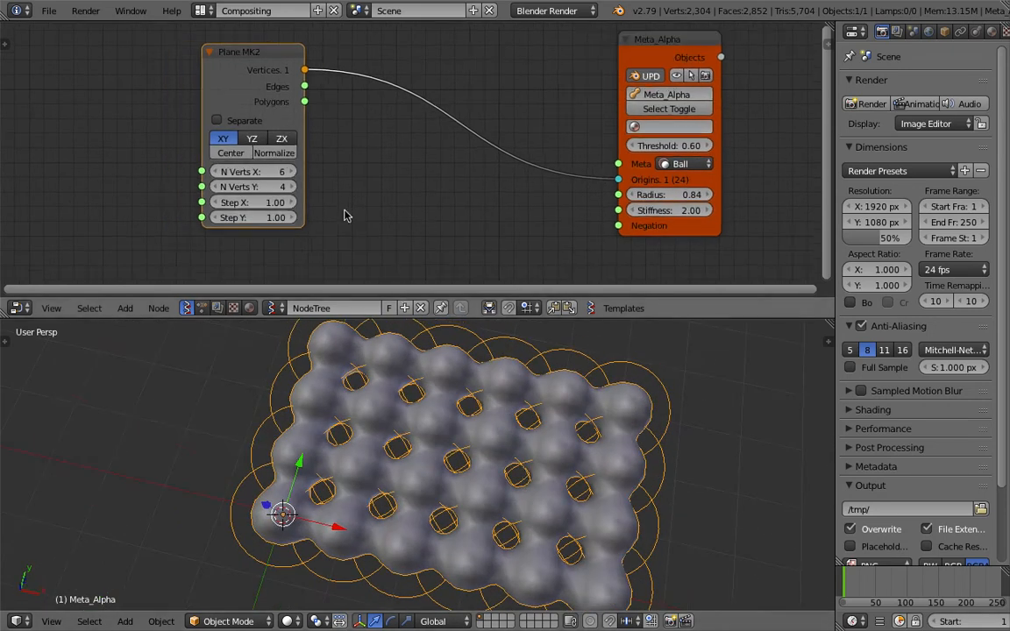
{"action": "mouse_move", "coordinate": [273, 203]}
{"action": "left_mouse_down"}
{"action": "mouse_move", "coordinate": [342, 202]}
{"action": "mouse_move", "coordinate": [264, 203]}
{"action": "mouse_move", "coordinate": [359, 202]}
{"action": "mouse_move", "coordinate": [280, 203]}
{"action": "mouse_move", "coordinate": [303, 202]}
{"action": "mouse_move", "coordinate": [285, 218]}
{"action": "mouse_move", "coordinate": [311, 217]}
{"action": "mouse_move", "coordinate": [202, 217]}
{"action": "mouse_move", "coordinate": [346, 218]}
{"action": "mouse_move", "coordinate": [270, 218]}
{"action": "mouse_move", "coordinate": [302, 204]}
{"action": "mouse_move", "coordinate": [281, 203]}
{"action": "left_mouse_up"}
{"action": "mouse_move", "coordinate": [412, 387]}
{"action": "middle_mouse_down"}
{"action": "mouse_move", "coordinate": [401, 388]}
{"action": "mouse_move", "coordinate": [430, 397]}
{"action": "middle_mouse_up"}
{"action": "scroll", "coordinate": [568, 221], "scroll_direction": "down", "scroll_amount": 1}
{"action": "mouse_move", "coordinate": [636, 188]}
{"action": "left_mouse_down"}
{"action": "mouse_move", "coordinate": [645, 187]}
{"action": "mouse_move", "coordinate": [627, 187]}
{"action": "mouse_move", "coordinate": [663, 188]}
{"action": "mouse_move", "coordinate": [628, 188]}
{"action": "left_mouse_up"}
{"action": "middle_click_drag", "start_coordinate": [503, 197], "coordinate": [519, 178]}
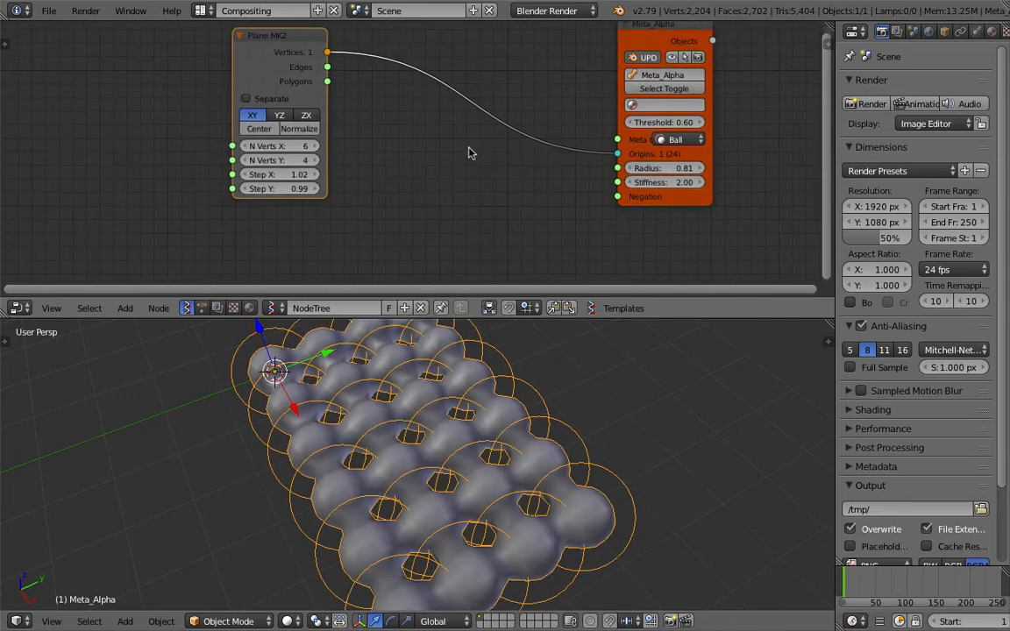
- Add a Random Num Gen node between the plane and metaball nodes and switch it to Float
{"action": "key", "text": "alt+space"}
{"action": "type", "text": "random n"}
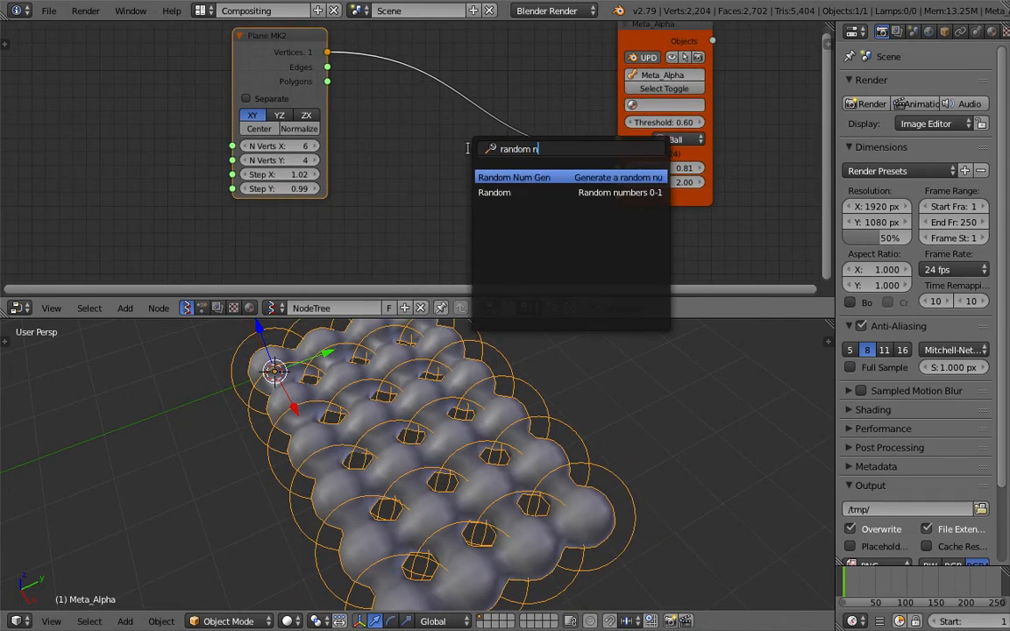
{"action": "key", "text": "Return"}
{"action": "left_click", "coordinate": [442, 153]}
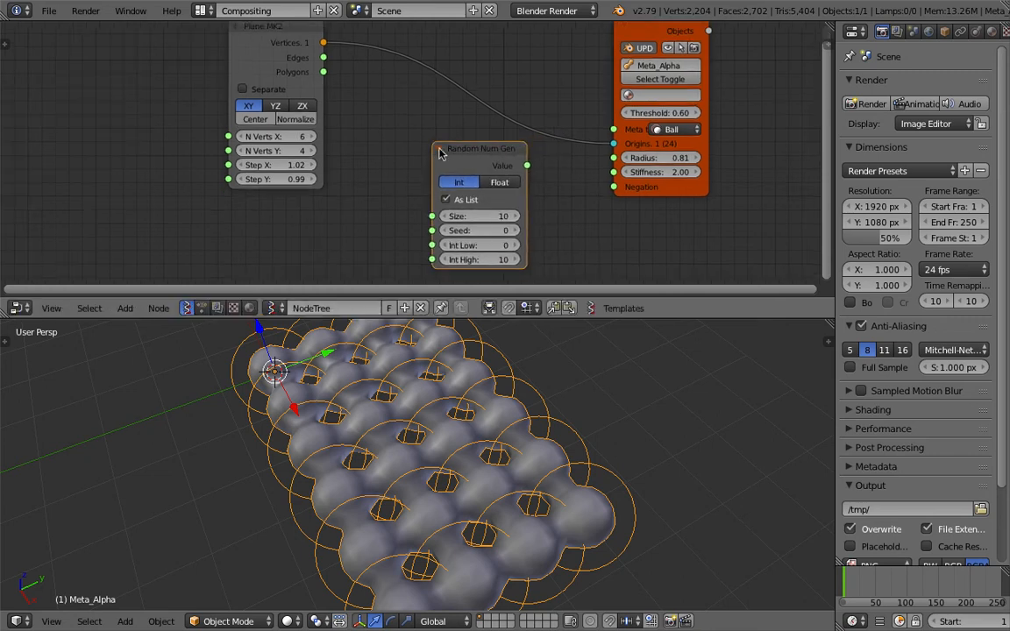
{"action": "left_click", "coordinate": [485, 181]}
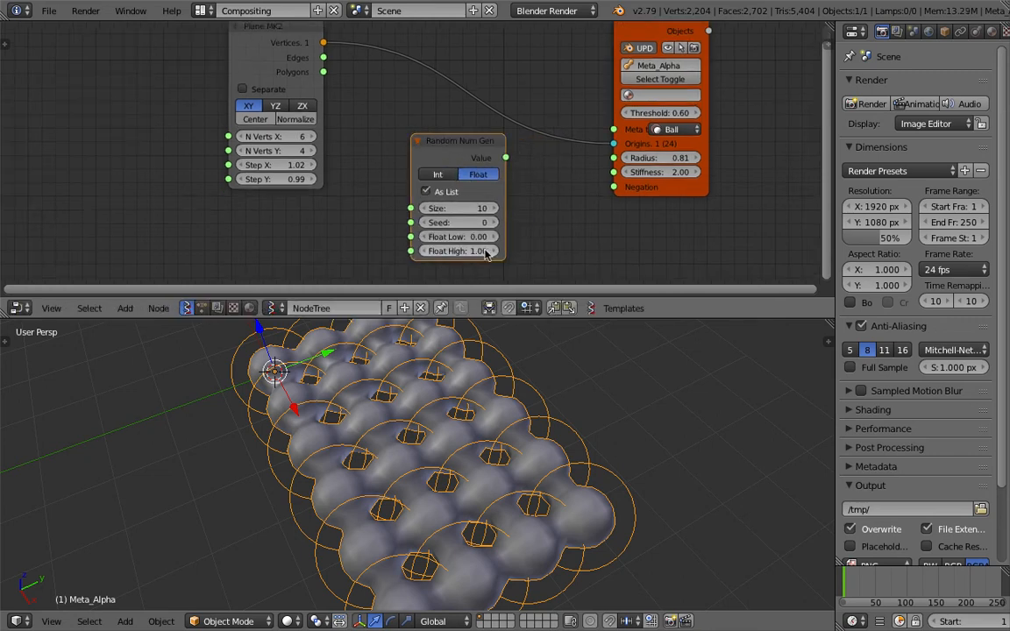
- Set the Random Num Gen node's Float Low to 0.24
{"action": "scroll", "coordinate": [486, 254], "scroll_direction": "up", "scroll_amount": 1}
{"action": "middle_click_drag", "start_coordinate": [501, 254], "coordinate": [501, 251]}
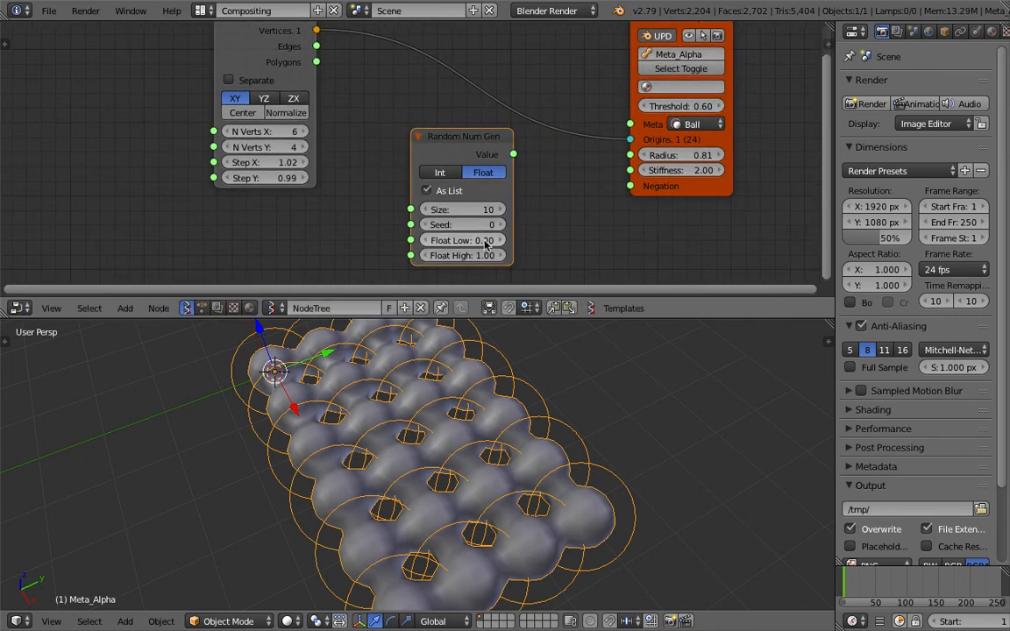
{"action": "left_click_drag", "start_coordinate": [482, 234], "coordinate": [506, 201]}
- Reposition the Plane MK2 node and link the Random Num Gen Value output to the metaball node's Radius input
{"action": "scroll", "coordinate": [377, 140], "scroll_direction": "down", "scroll_amount": 1}
{"action": "left_click_drag", "start_coordinate": [293, 41], "coordinate": [278, 49]}
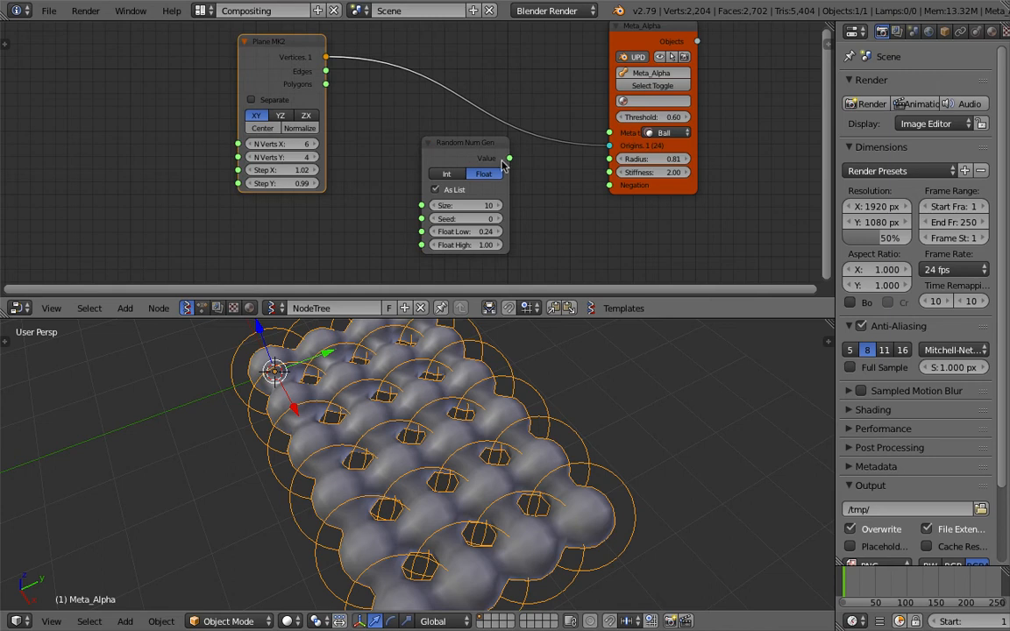
{"action": "left_click", "coordinate": [503, 165]}
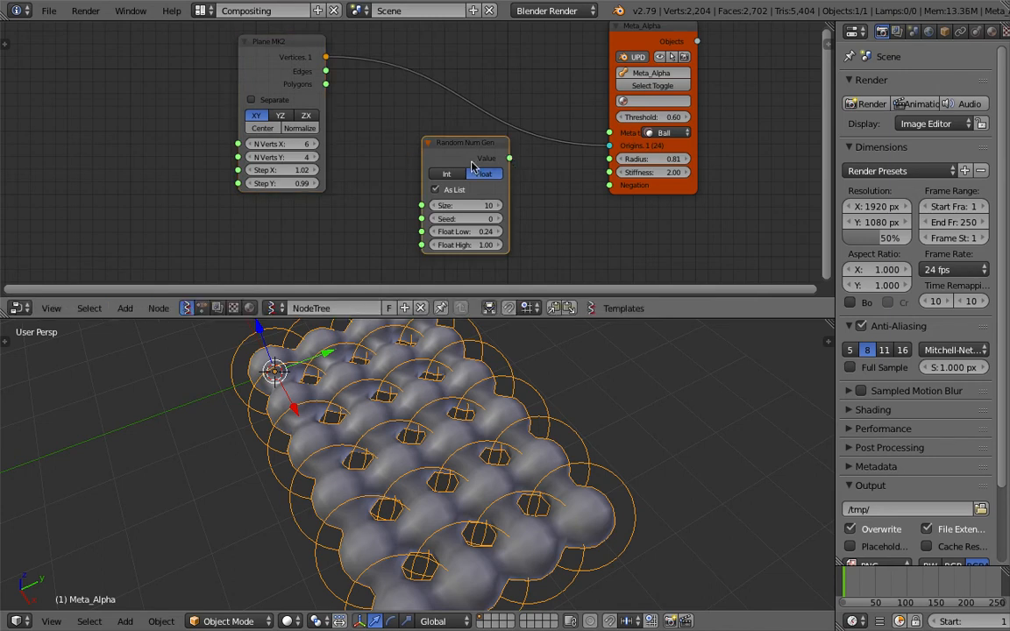
{"action": "left_click_drag", "start_coordinate": [509, 157], "coordinate": [610, 159]}
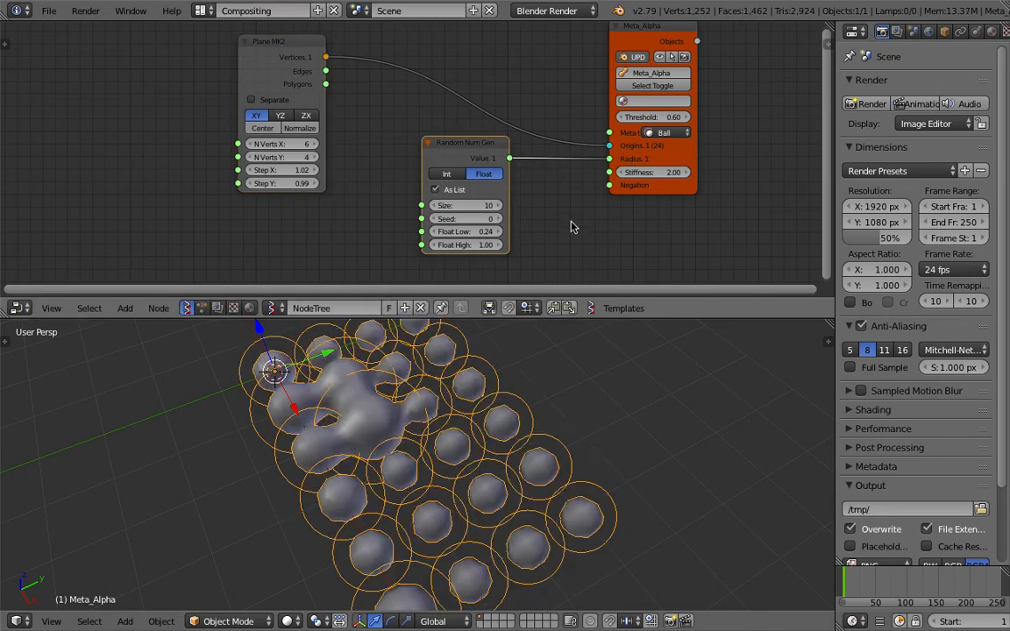
- Set the Random Num Gen node's Size to 22, Seed to 43 and Float Low to 0.42
{"action": "scroll", "coordinate": [483, 214], "scroll_direction": "up", "scroll_amount": 1}
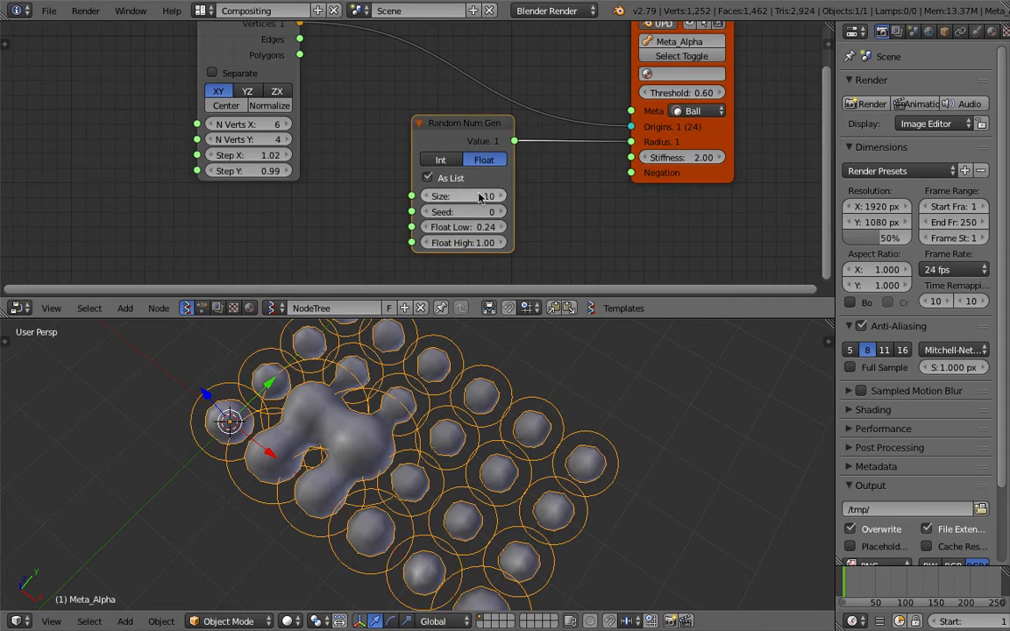
{"action": "mouse_move", "coordinate": [485, 212]}
{"action": "left_mouse_down"}
{"action": "mouse_move", "coordinate": [566, 211]}
{"action": "mouse_move", "coordinate": [483, 214]}
{"action": "mouse_move", "coordinate": [493, 196]}
{"action": "mouse_move", "coordinate": [514, 196]}
{"action": "mouse_move", "coordinate": [478, 202]}
{"action": "mouse_move", "coordinate": [481, 214]}
{"action": "mouse_move", "coordinate": [500, 214]}
{"action": "mouse_move", "coordinate": [490, 263]}
{"action": "mouse_move", "coordinate": [497, 228]}
{"action": "left_mouse_up"}
{"action": "middle_click_drag", "start_coordinate": [249, 220], "coordinate": [273, 220]}
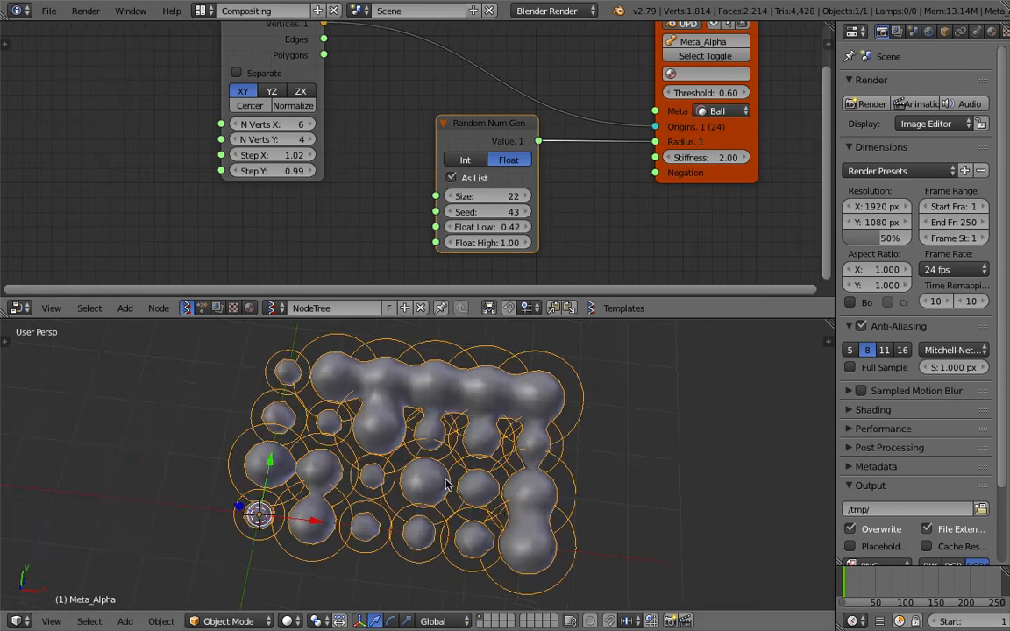
- Move the Plane MK2 node aside and add a List Length node between it and Random Num Gen
{"action": "middle_click_drag", "start_coordinate": [308, 187], "coordinate": [298, 211]}
{"action": "left_click_drag", "start_coordinate": [219, 67], "coordinate": [138, 66]}
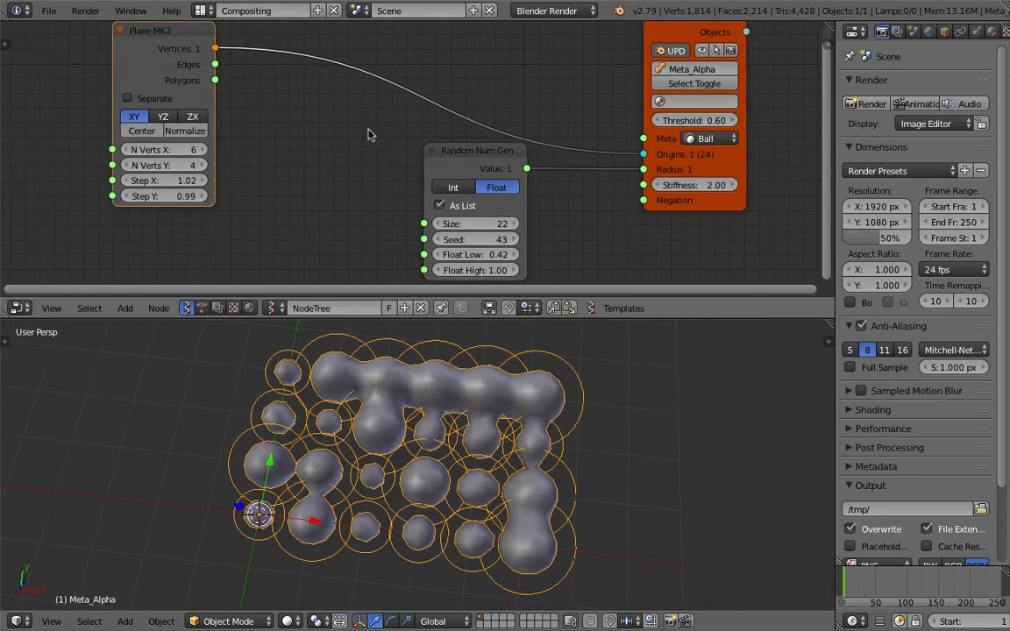
{"action": "key", "text": "shift+a"}
{"action": "left_click", "coordinate": [279, 108]}
{"action": "type", "text": "list l"}
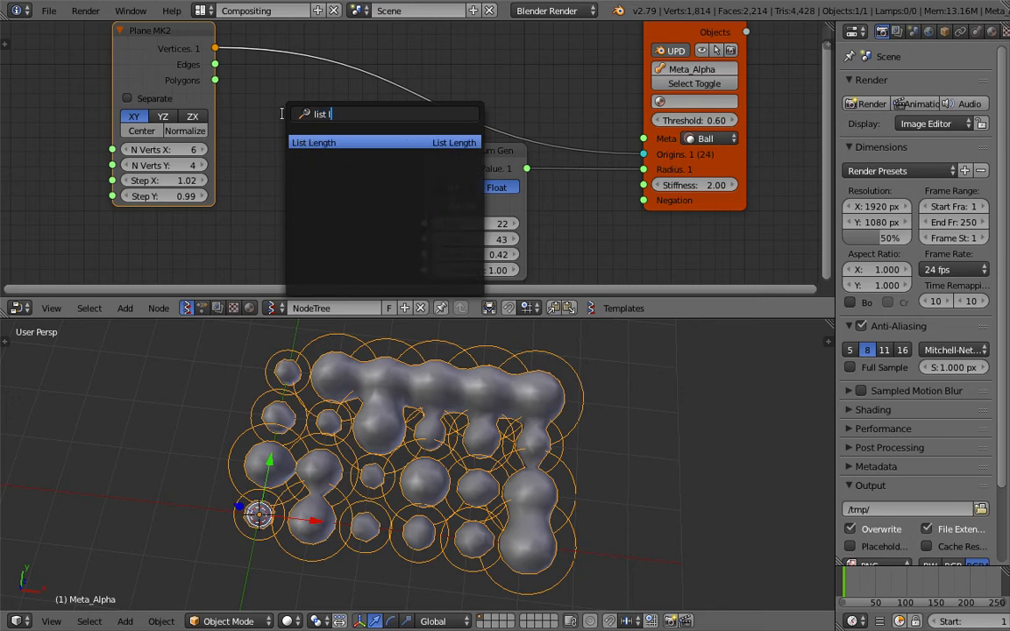
{"action": "key", "text": "Return"}
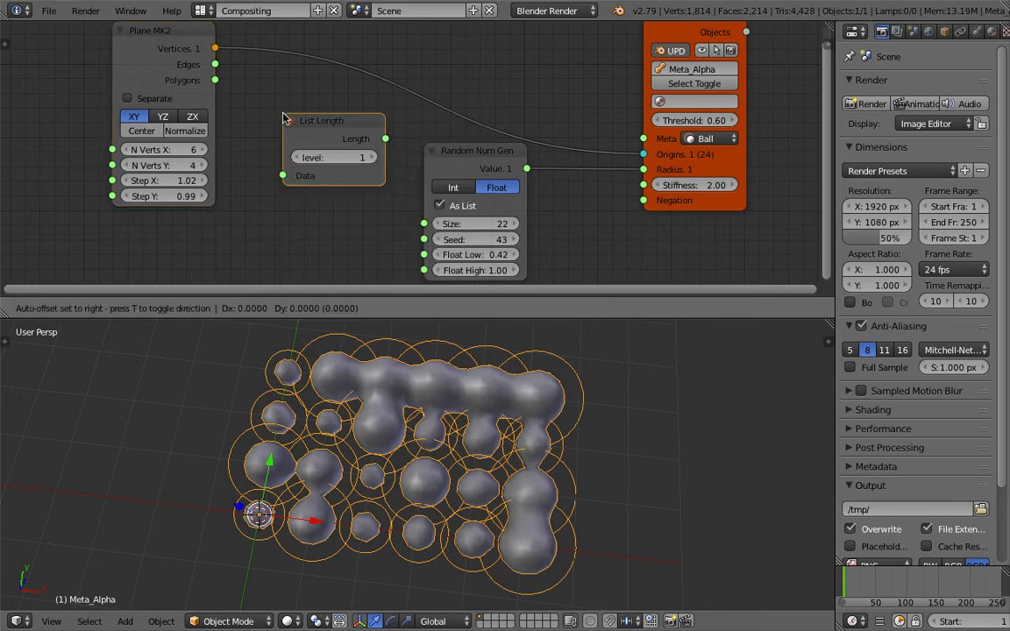
{"action": "left_click", "coordinate": [284, 119]}
- Link the Plane MK2 Vertices output to List Length's Data input and space the nodes farther apart
{"action": "left_click_drag", "start_coordinate": [177, 43], "coordinate": [257, 124]}
{"action": "left_click_drag", "start_coordinate": [283, 172], "coordinate": [284, 176]}
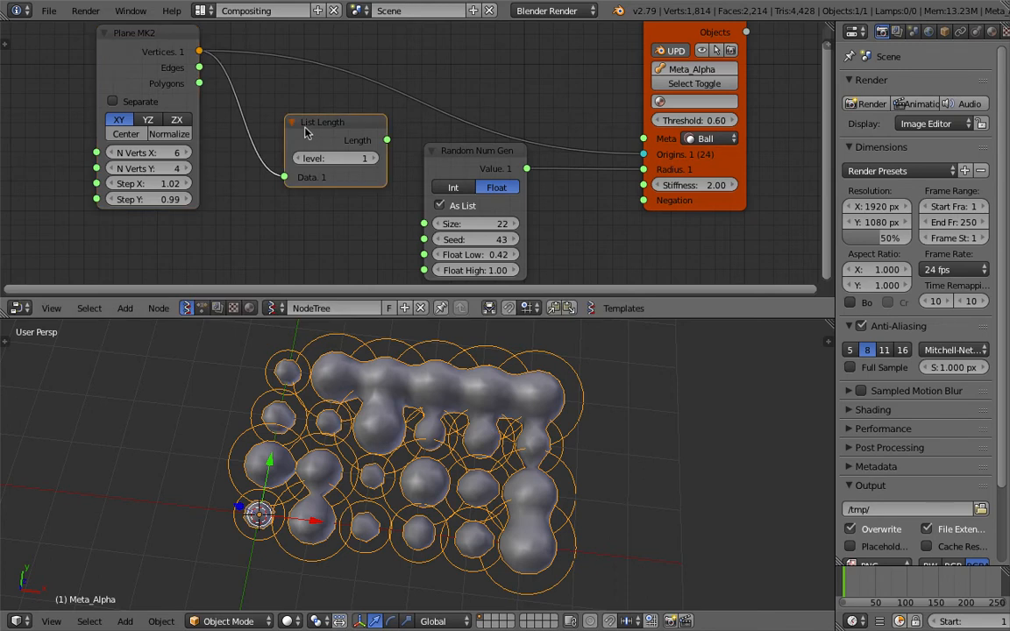
{"action": "left_click_drag", "start_coordinate": [307, 128], "coordinate": [281, 123]}
{"action": "left_click_drag", "start_coordinate": [459, 155], "coordinate": [501, 161]}
{"action": "left_click_drag", "start_coordinate": [322, 121], "coordinate": [296, 117]}
{"action": "middle_click_drag", "start_coordinate": [296, 123], "coordinate": [300, 90]}
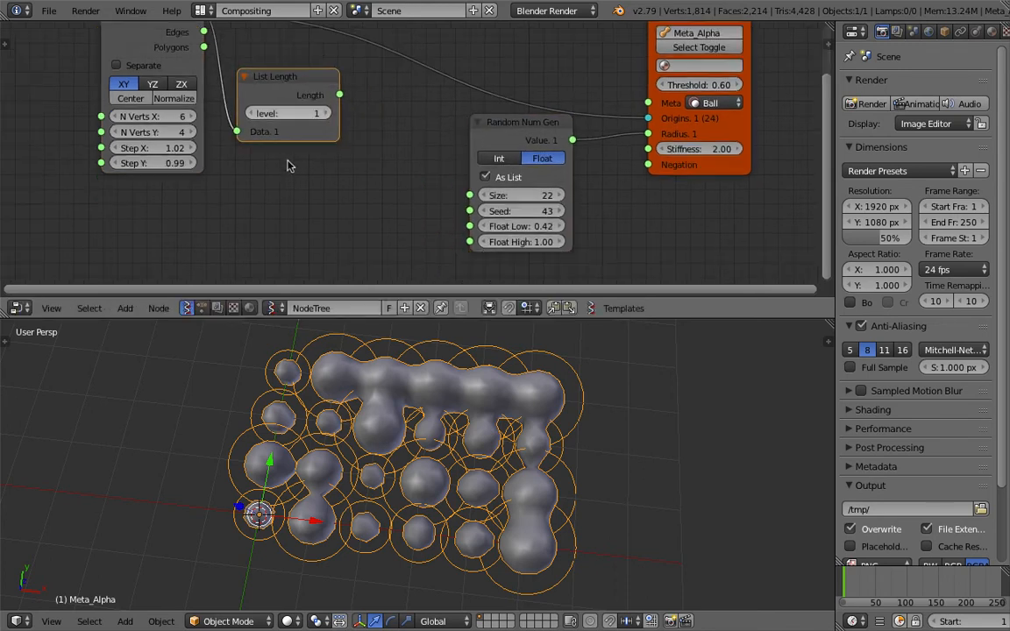
{"action": "key", "text": "alt+space"}
{"action": "type", "text": "ste"}
{"action": "key", "text": "Return"}
{"action": "left_click", "coordinate": [288, 170]}
{"action": "key", "text": "x"}
- Add a Stethoscope MK2 node below List Length and link the Length output to its Data input to inspect the value
{"action": "key", "text": "alt+space"}
{"action": "type", "text": "ste"}
{"action": "left_click", "coordinate": [316, 212]}
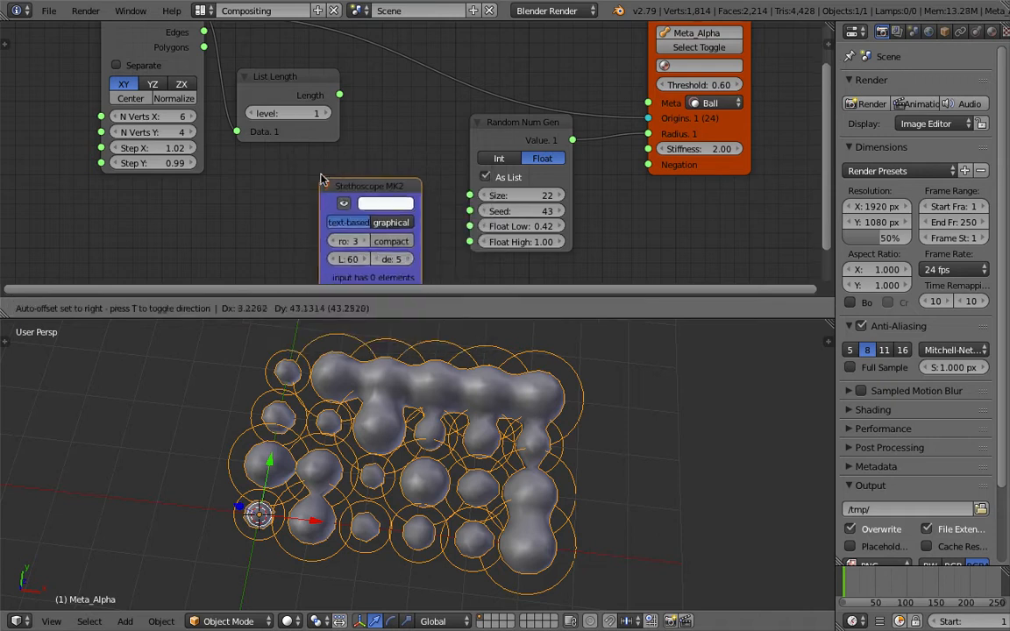
{"action": "left_click", "coordinate": [324, 166]}
{"action": "scroll", "coordinate": [325, 173], "scroll_direction": "down", "scroll_amount": 1}
{"action": "middle_click_drag", "start_coordinate": [325, 174], "coordinate": [314, 125]}
{"action": "left_click", "coordinate": [337, 61]}
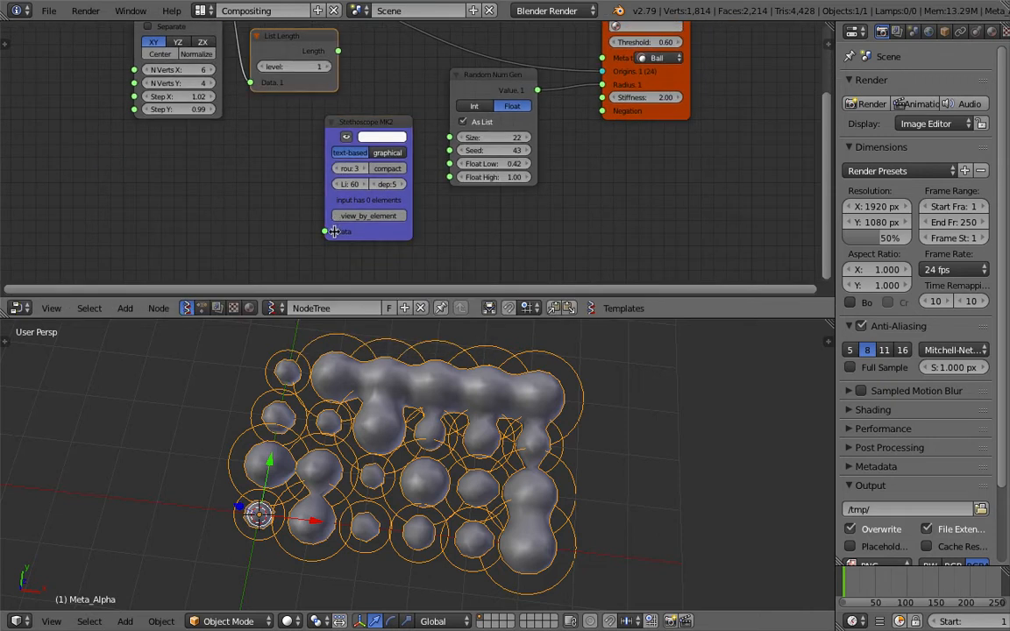
{"action": "left_click_drag", "start_coordinate": [334, 231], "coordinate": [348, 72]}
{"action": "left_click_drag", "start_coordinate": [324, 231], "coordinate": [326, 231]}
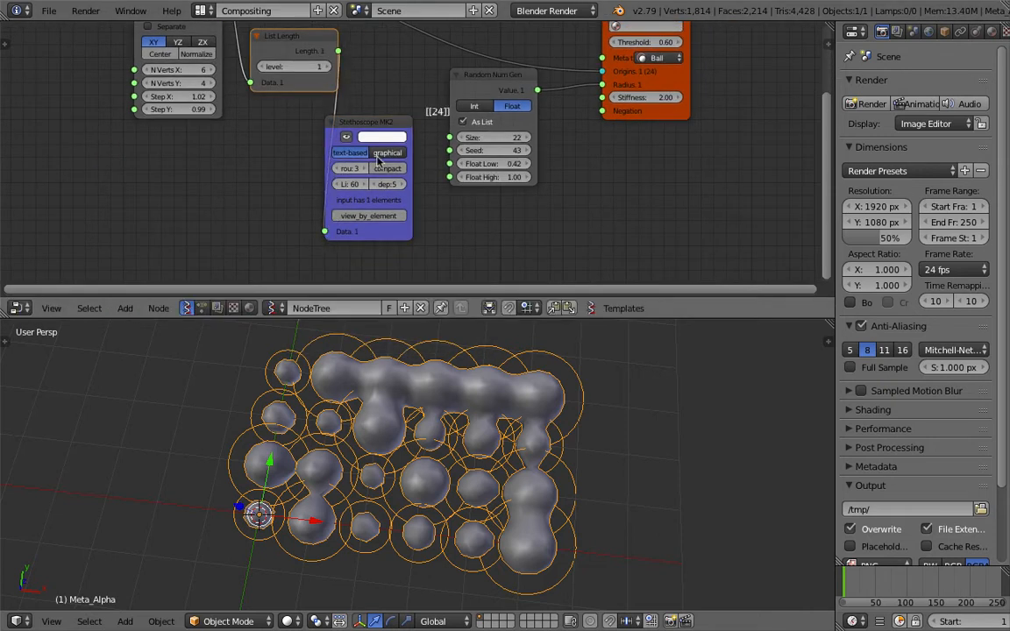
{"action": "left_click_drag", "start_coordinate": [379, 146], "coordinate": [352, 153]}
{"action": "middle_click_drag", "start_coordinate": [406, 136], "coordinate": [383, 171]}
- Link List Length's Length output to Random Num Gen's Size input and delete the Stethoscope MK2 node
{"action": "scroll", "coordinate": [383, 168], "scroll_direction": "up", "scroll_amount": 1}
{"action": "left_click_drag", "start_coordinate": [300, 75], "coordinate": [334, 78]}
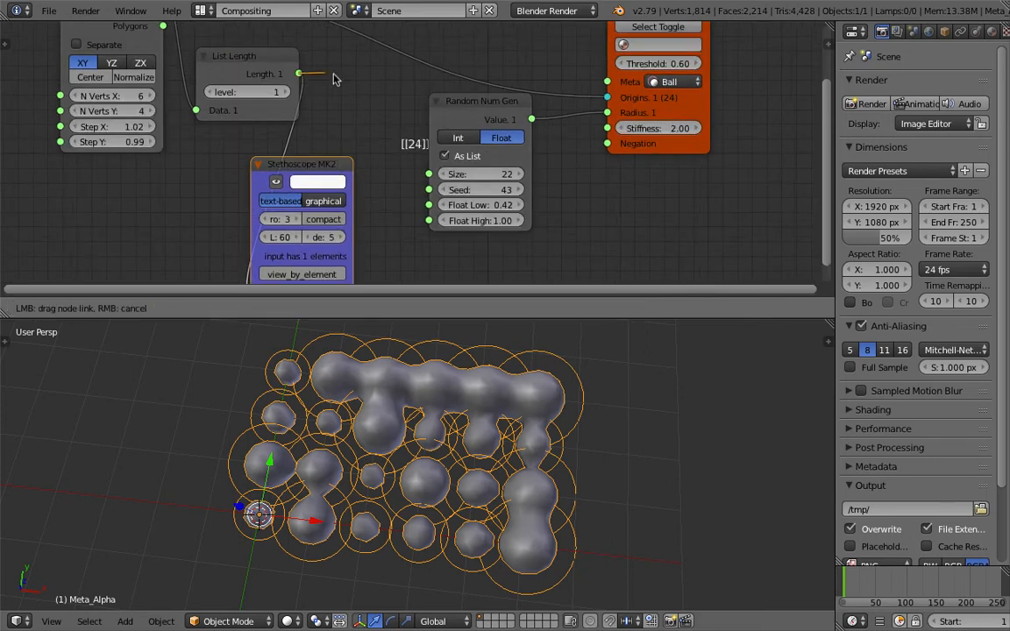
{"action": "left_click_drag", "start_coordinate": [421, 175], "coordinate": [429, 174]}
{"action": "key", "text": "x"}
{"action": "middle_click_drag", "start_coordinate": [341, 138], "coordinate": [365, 182]}
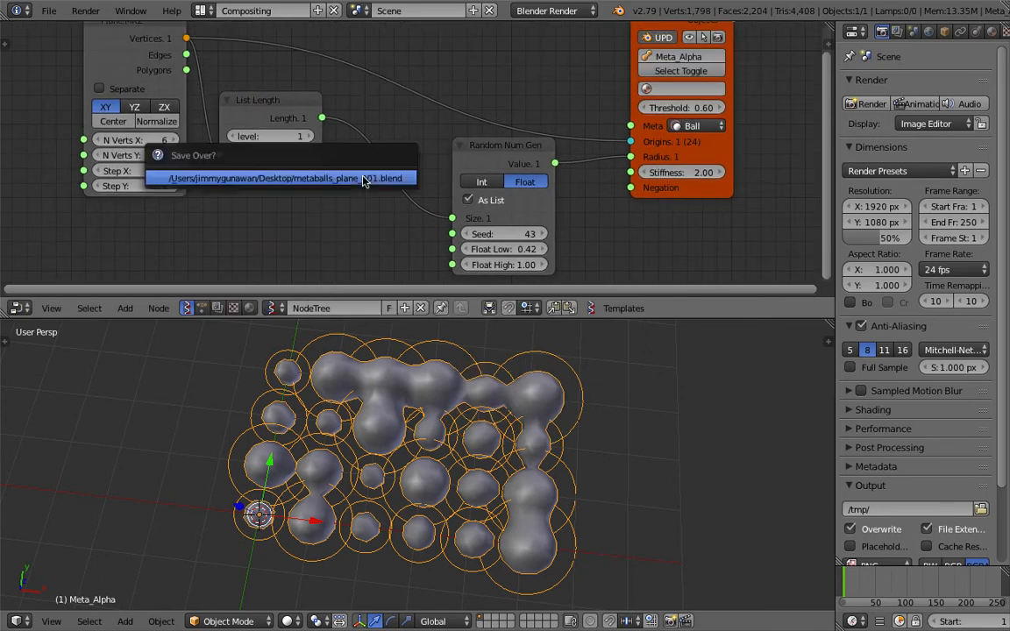
- Set Random Num Gen's Seed to 82, then move the node closer to List Length and widen it
{"action": "left_click_drag", "start_coordinate": [518, 234], "coordinate": [548, 234]}
{"action": "scroll", "coordinate": [573, 232], "scroll_direction": "down", "scroll_amount": 1}
{"action": "middle_click_drag", "start_coordinate": [573, 232], "coordinate": [580, 243]}
{"action": "left_click_drag", "start_coordinate": [500, 176], "coordinate": [458, 174]}
{"action": "middle_click_drag", "start_coordinate": [526, 147], "coordinate": [534, 147]}
{"action": "left_click_drag", "start_coordinate": [428, 170], "coordinate": [392, 168]}
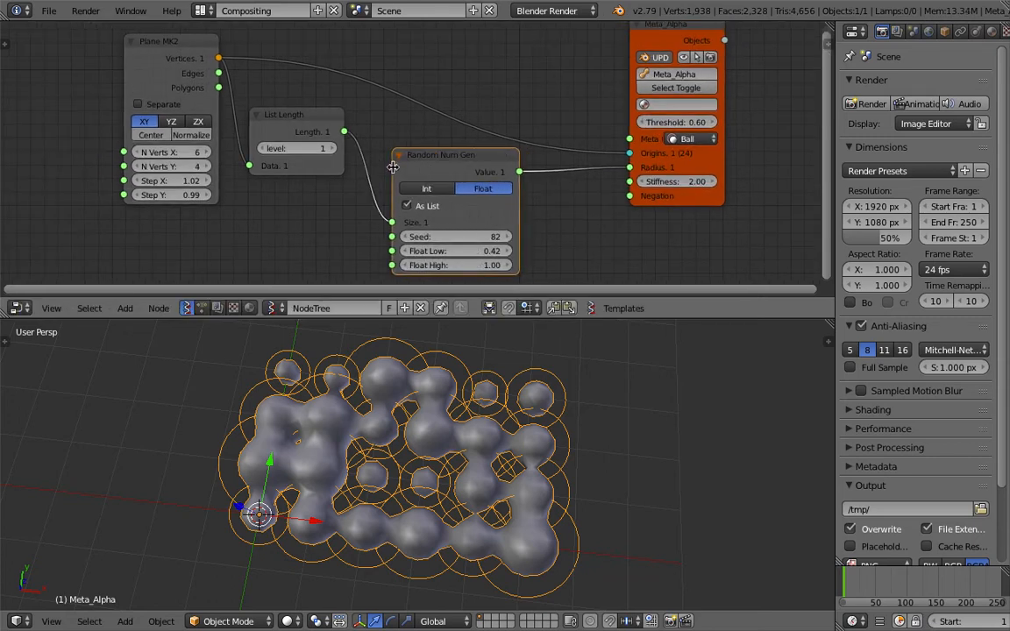
{"action": "middle_click_drag", "start_coordinate": [475, 150], "coordinate": [492, 155]}
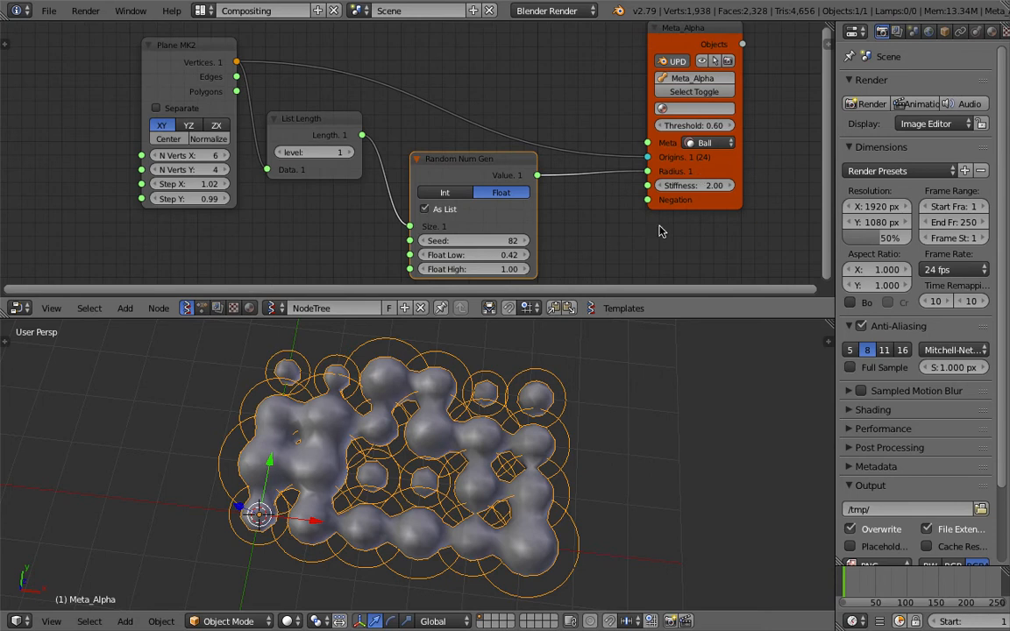
- Set Plane MK2's N Verts X to 9 and N Verts Y to 8, and Random Num Gen's Seed to 104
{"action": "middle_click_drag", "start_coordinate": [561, 360], "coordinate": [543, 383]}
{"action": "middle_click_drag", "start_coordinate": [388, 488], "coordinate": [368, 430]}
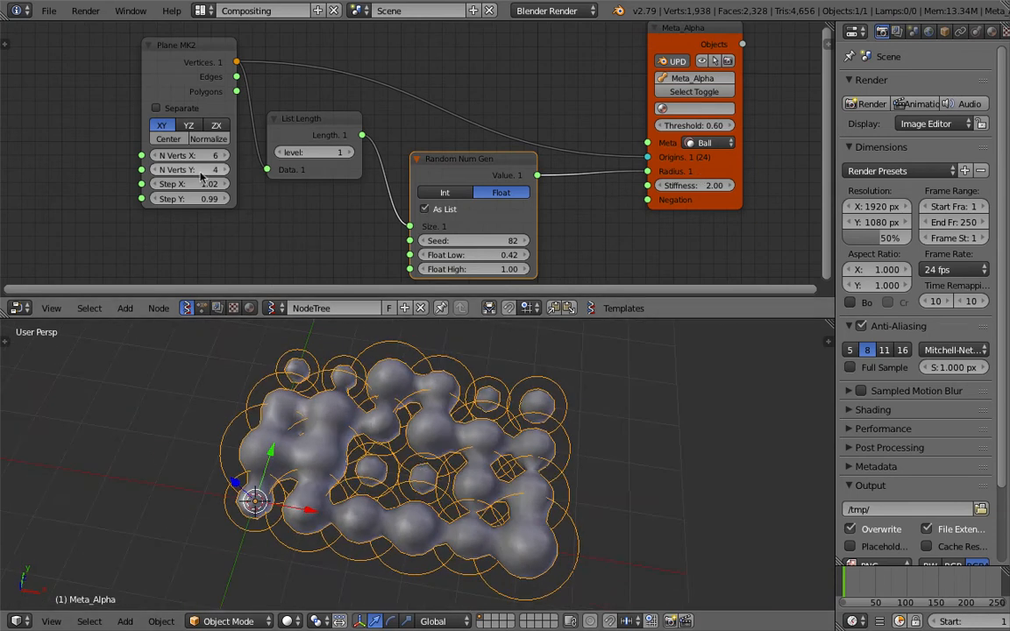
{"action": "left_click_drag", "start_coordinate": [220, 161], "coordinate": [251, 161]}
{"action": "left_click_drag", "start_coordinate": [474, 240], "coordinate": [562, 399]}
- Save the blend file over the existing one
{"action": "middle_click_drag", "start_coordinate": [562, 399], "coordinate": [509, 436]}
{"action": "key", "text": "ctrl+s"}
{"action": "left_click", "coordinate": [509, 432]}
{"action": "scroll", "coordinate": [600, 228], "scroll_direction": "right", "scroll_amount": 1, "text": "ctrl"}
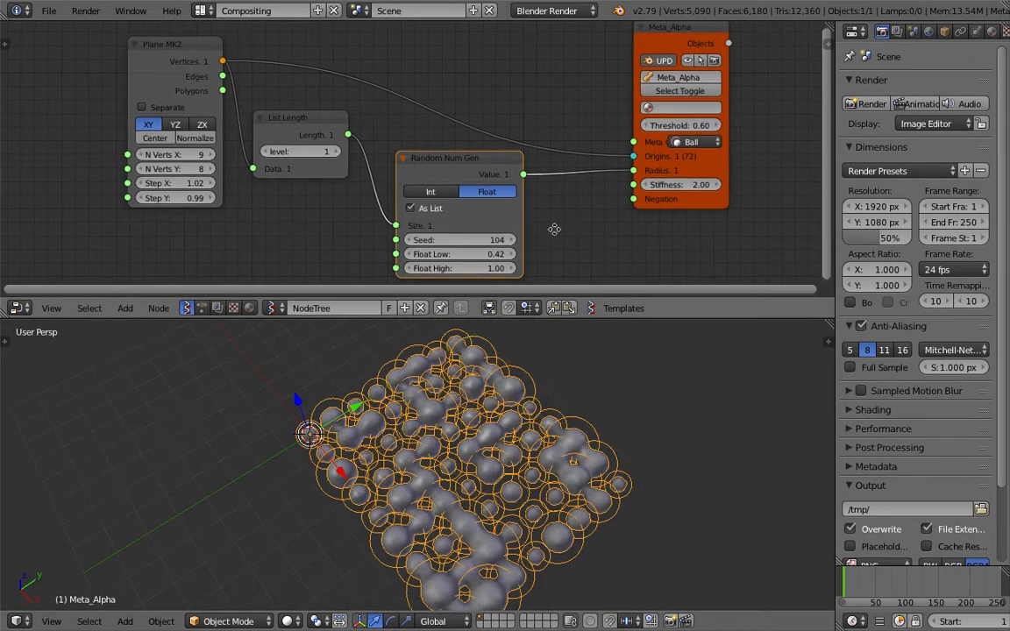
{"action": "scroll", "coordinate": [475, 226], "scroll_direction": "down", "scroll_amount": 1}
{"action": "middle_click_drag", "start_coordinate": [524, 265], "coordinate": [481, 266]}
{"action": "mouse_move", "coordinate": [518, 431]}
{"action": "middle_mouse_down"}
{"action": "mouse_move", "coordinate": [568, 441]}
{"action": "mouse_move", "coordinate": [513, 421]}
{"action": "mouse_move", "coordinate": [531, 429]}
{"action": "middle_mouse_up"}
{"action": "key", "text": "ctrl+s"}
{"action": "left_click", "coordinate": [532, 429]}
- Add an Object ID Out MK2 node after the Meta_Alpha metaball node
{"action": "middle_click_drag", "start_coordinate": [523, 381], "coordinate": [494, 381]}
{"action": "middle_click_drag", "start_coordinate": [586, 204], "coordinate": [517, 215]}
{"action": "scroll", "coordinate": [537, 161], "scroll_direction": "up", "scroll_amount": 5}
{"action": "middle_click_drag", "start_coordinate": [559, 107], "coordinate": [426, 191]}
{"action": "scroll", "coordinate": [428, 191], "scroll_direction": "up", "scroll_amount": 1}
{"action": "left_click_drag", "start_coordinate": [407, 116], "coordinate": [491, 94]}
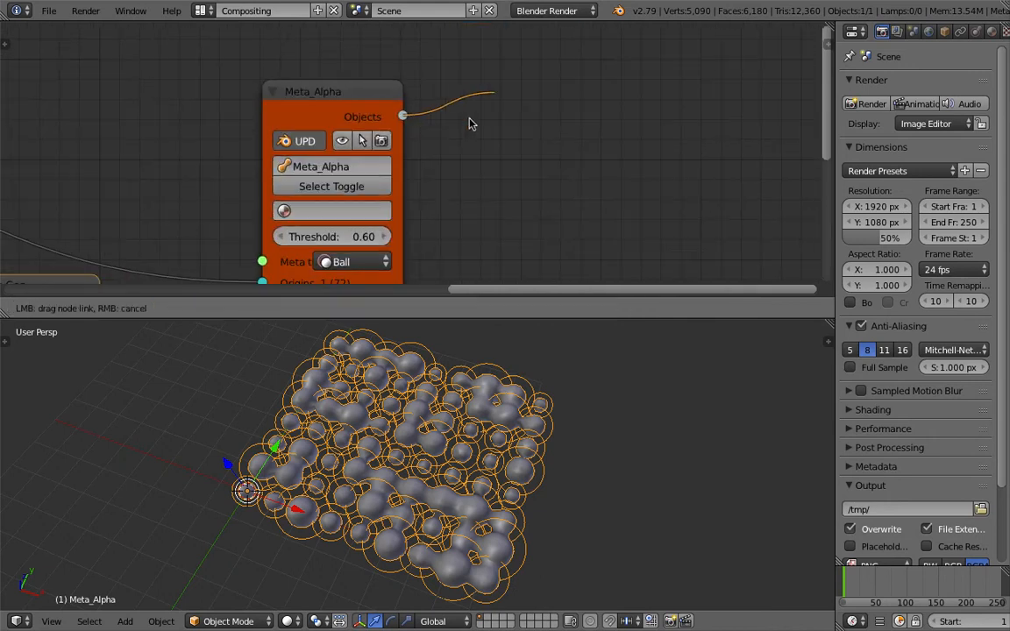
{"action": "scroll", "coordinate": [479, 144], "scroll_direction": "down", "scroll_amount": 2}
{"action": "middle_click_drag", "start_coordinate": [480, 147], "coordinate": [468, 119]}
{"action": "key", "text": "shift+a"}
{"action": "left_click", "coordinate": [482, 124]}
{"action": "scroll", "coordinate": [481, 124], "scroll_direction": "down", "scroll_amount": 3}
{"action": "type", "text": "object i"}
{"action": "key", "text": "Down"}
{"action": "key", "text": "Down"}
{"action": "key", "text": "Down"}
{"action": "key", "text": "Down"}
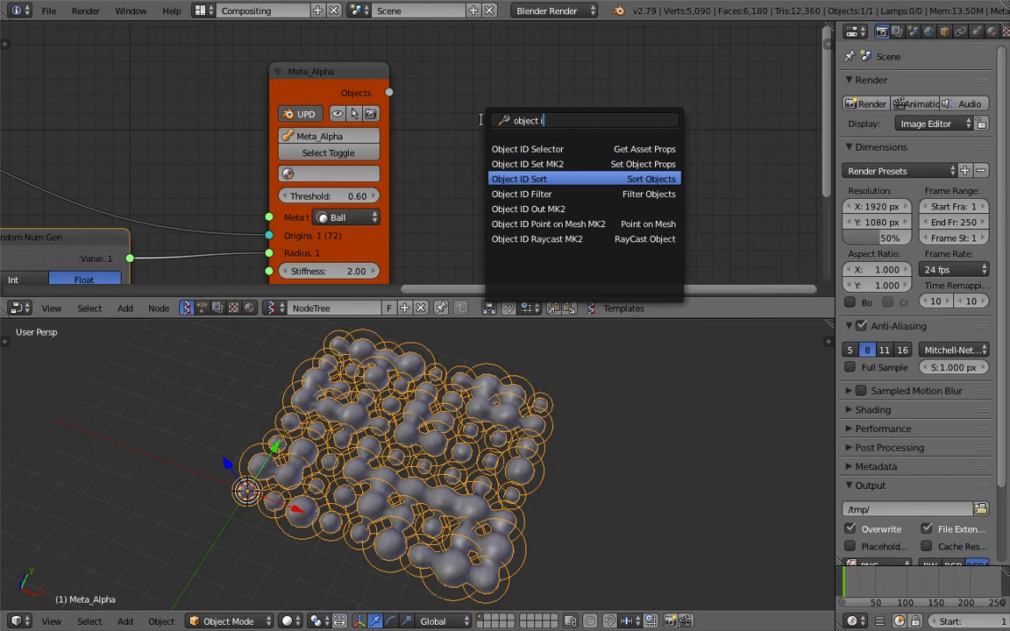
{"action": "key", "text": "Return"}
{"action": "left_click", "coordinate": [496, 41]}
- Link Meta_Alpha's Objects output to the Objects input of Object ID Out MK2, and save the file
{"action": "scroll", "coordinate": [488, 49], "scroll_direction": "down", "scroll_amount": 2}
{"action": "left_click_drag", "start_coordinate": [393, 101], "coordinate": [483, 224]}
{"action": "left_click_drag", "start_coordinate": [504, 106], "coordinate": [498, 146]}
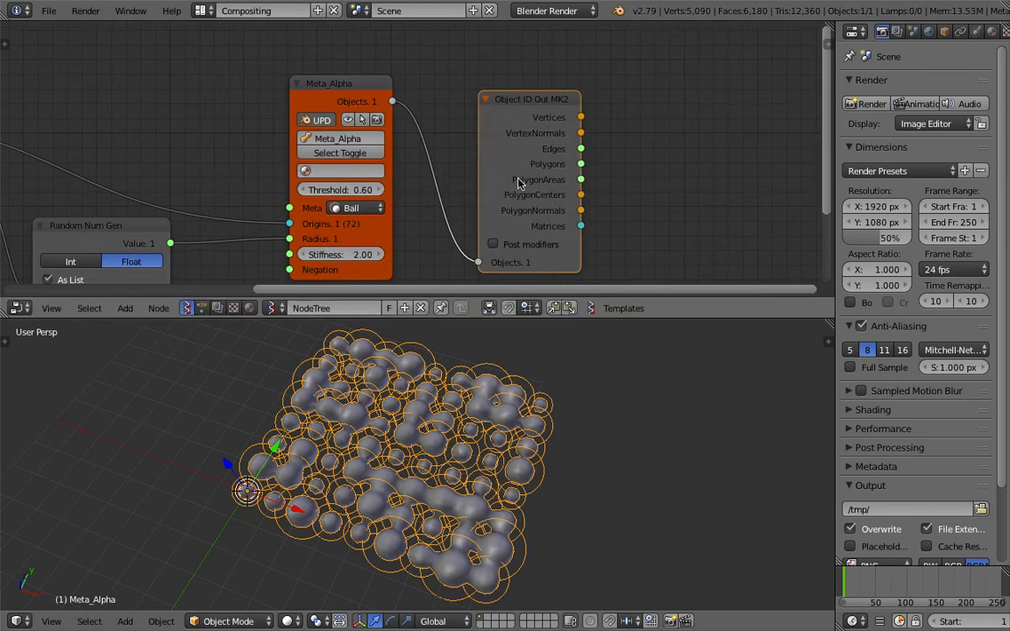
{"action": "middle_click_drag", "start_coordinate": [491, 180], "coordinate": [379, 161]}
{"action": "key", "text": "ctrl+s"}
{"action": "left_click", "coordinate": [502, 188]}
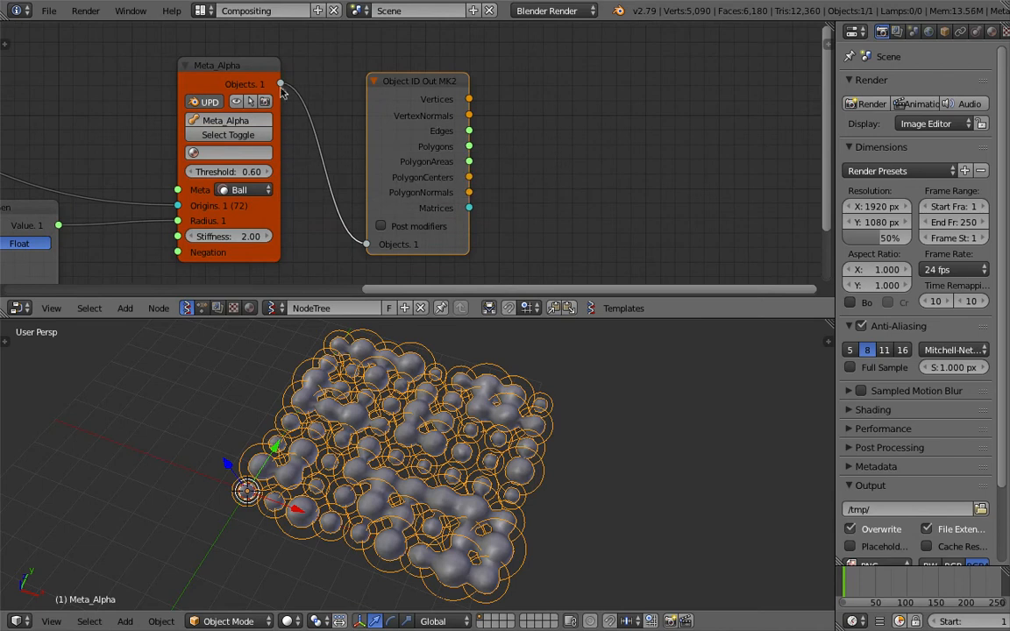
- Add a Viewer BMesh node and link Object ID Out MK2's Vertices and Polygons to its vertices and faces inputs
{"action": "scroll", "coordinate": [525, 101], "scroll_direction": "right", "scroll_amount": 1, "text": "ctrl"}
{"action": "key", "text": "shift+a"}
{"action": "left_click", "coordinate": [544, 103]}
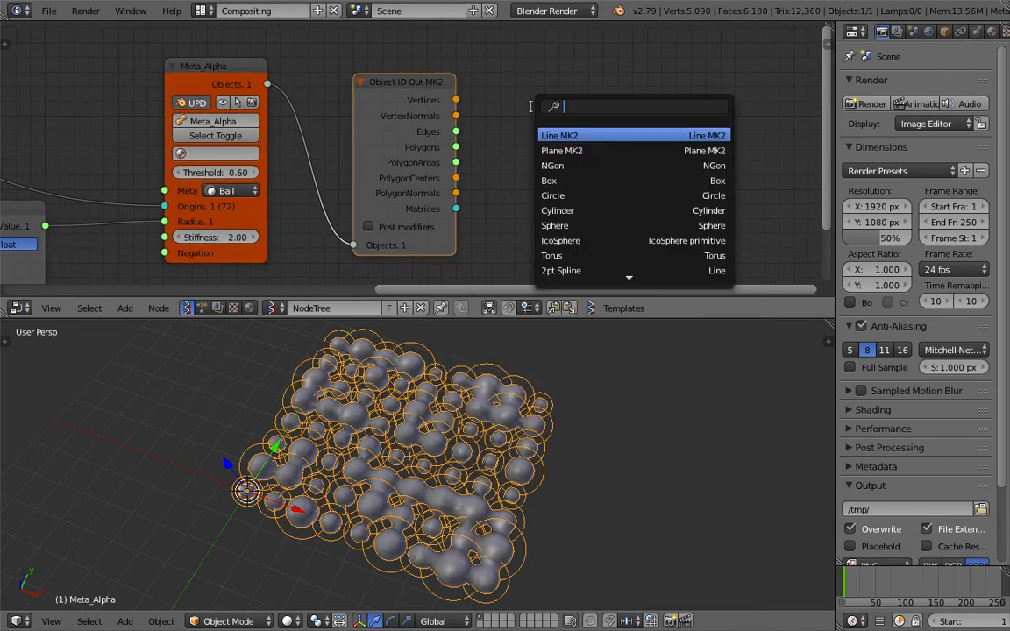
{"action": "type", "text": "bme"}
{"action": "key", "text": "Return"}
{"action": "left_click", "coordinate": [563, 87]}
{"action": "left_click_drag", "start_coordinate": [456, 99], "coordinate": [561, 214]}
{"action": "left_click_drag", "start_coordinate": [456, 147], "coordinate": [598, 200]}
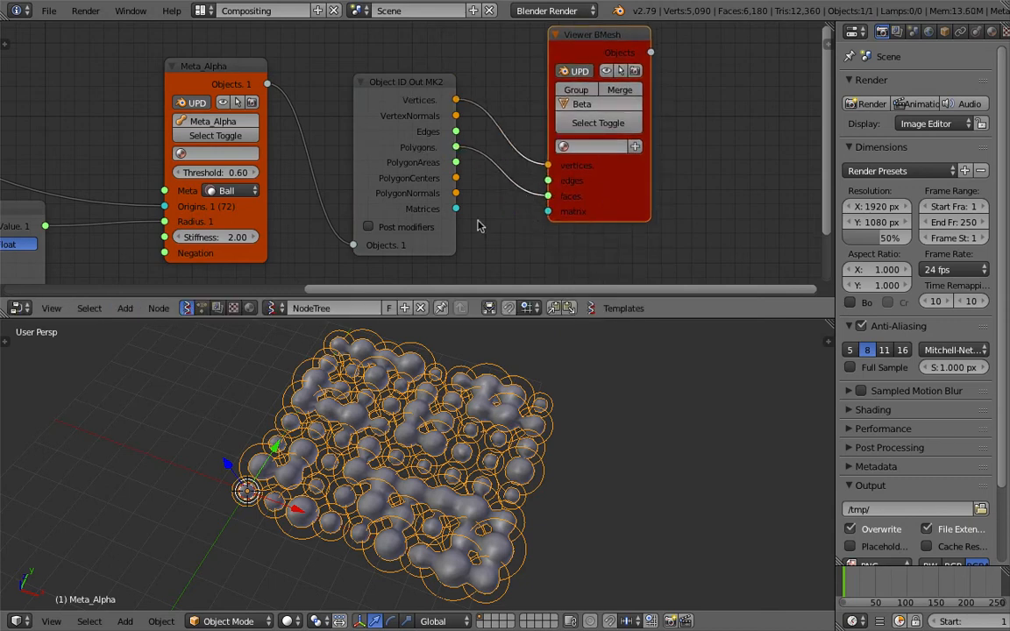
- Enable Post modifiers on Object ID Out MK2, scrub the timeline to frame 28 and nudge the Viewer BMesh node
{"action": "left_click", "coordinate": [408, 229]}
{"action": "left_click", "coordinate": [873, 587]}
{"action": "left_click_drag", "start_coordinate": [875, 588], "coordinate": [863, 586]}
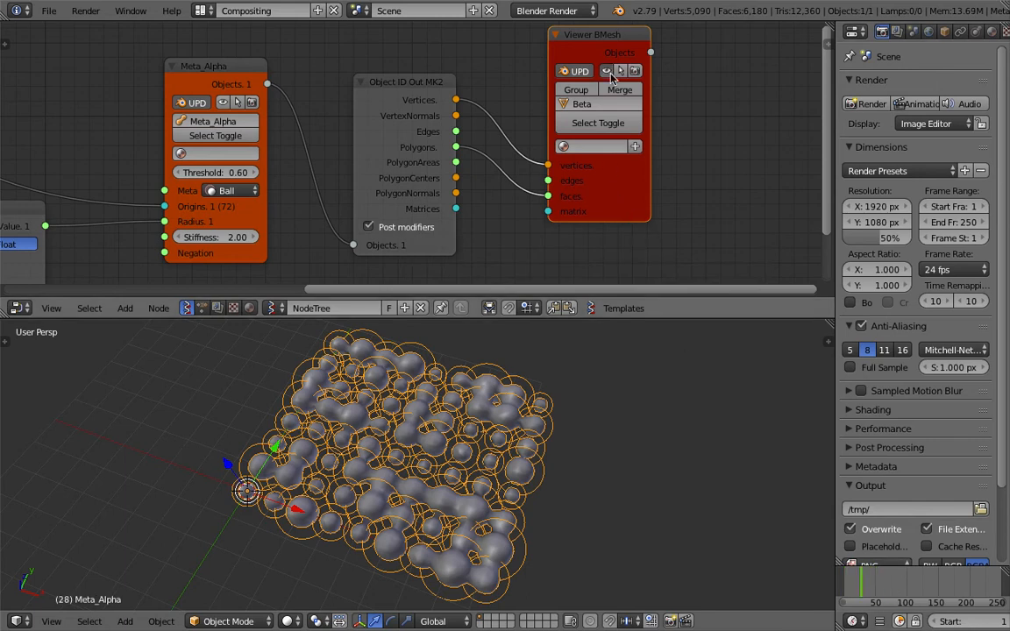
{"action": "left_click_drag", "start_coordinate": [592, 74], "coordinate": [595, 89]}
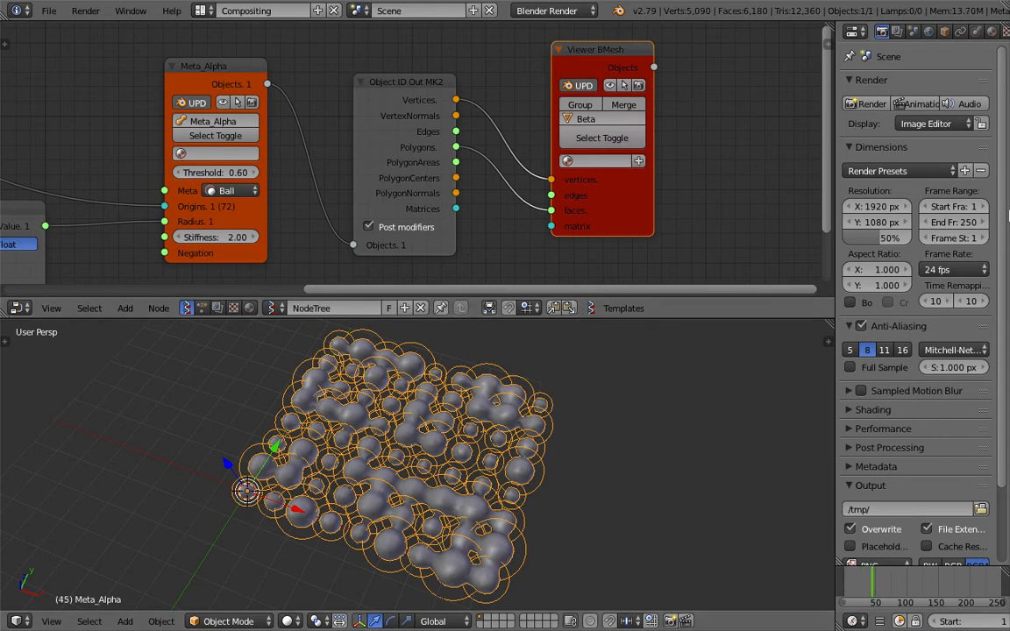
- Split the properties area, turn the new upper part into an enlarged Outliner and expand the Meta_Alpha object
{"action": "left_click_drag", "start_coordinate": [1006, 29], "coordinate": [986, 158]}
{"action": "middle_click_drag", "start_coordinate": [703, 133], "coordinate": [641, 133]}
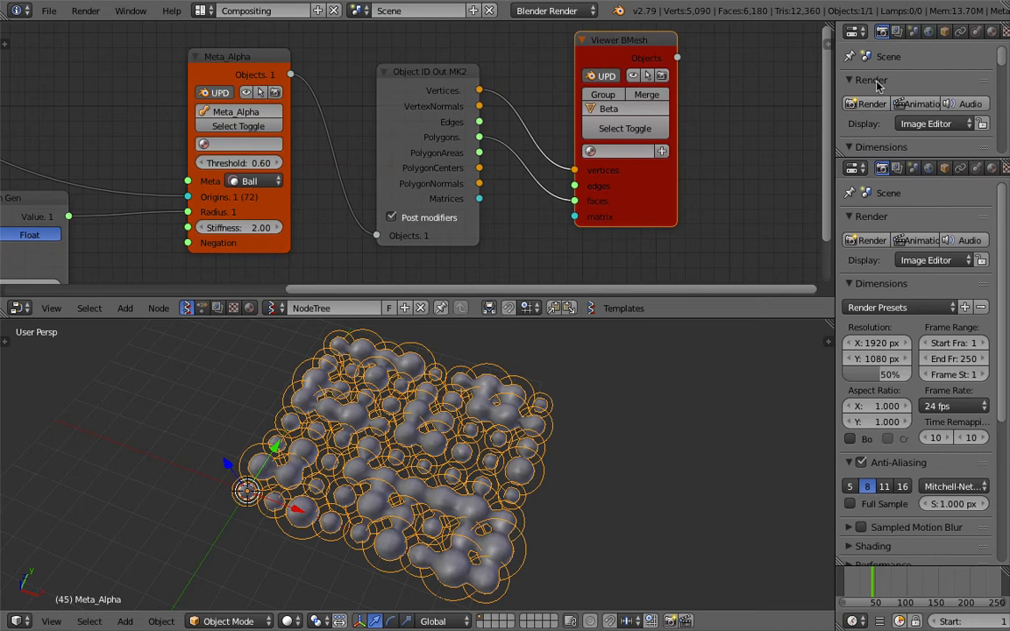
{"action": "left_click", "coordinate": [858, 33]}
{"action": "left_click", "coordinate": [887, 281]}
{"action": "left_click", "coordinate": [861, 78]}
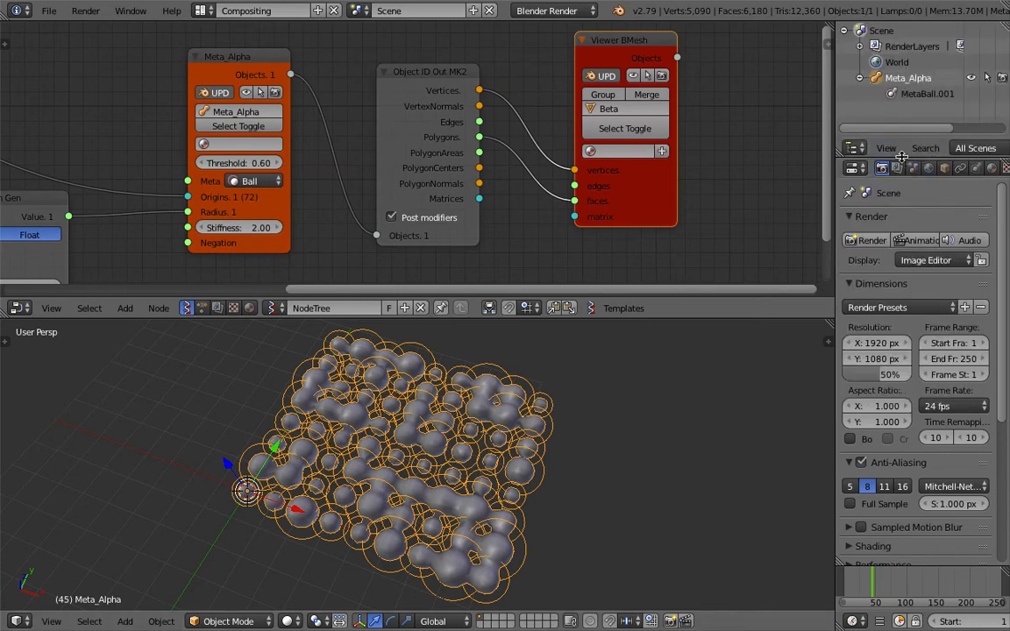
{"action": "left_click_drag", "start_coordinate": [902, 158], "coordinate": [899, 240]}
{"action": "scroll", "coordinate": [652, 164], "scroll_direction": "up", "scroll_amount": 2}
{"action": "scroll", "coordinate": [656, 178], "scroll_direction": "down", "scroll_amount": 2}
{"action": "middle_click_drag", "start_coordinate": [608, 138], "coordinate": [625, 146]}
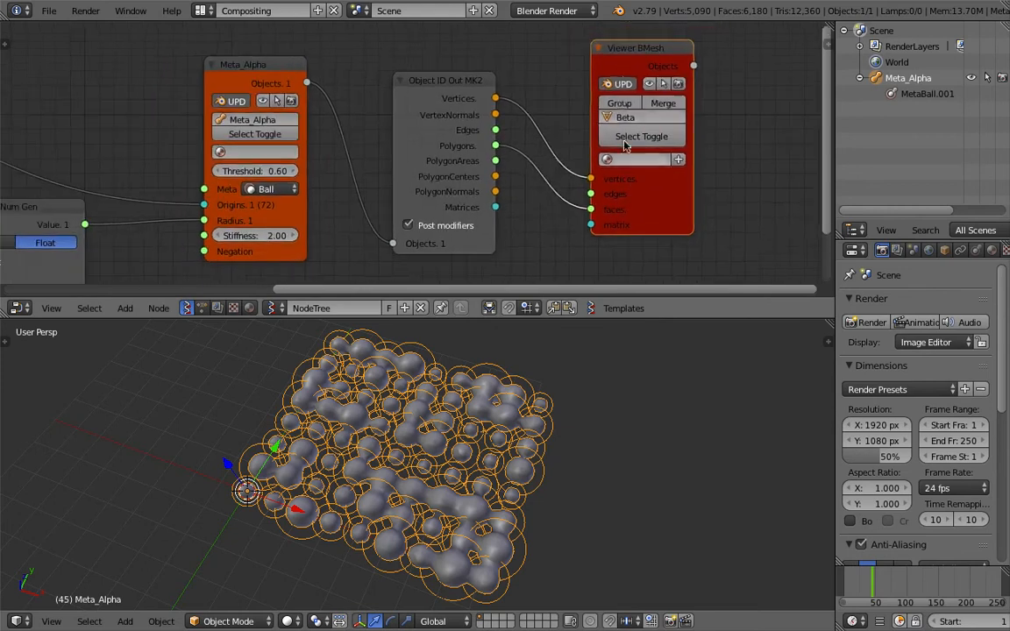
- Replace the Object ID Out MK2 node with an Objects in mk3 node between Meta_Alpha and Viewer BMesh
{"action": "left_click_drag", "start_coordinate": [626, 55], "coordinate": [597, 59]}
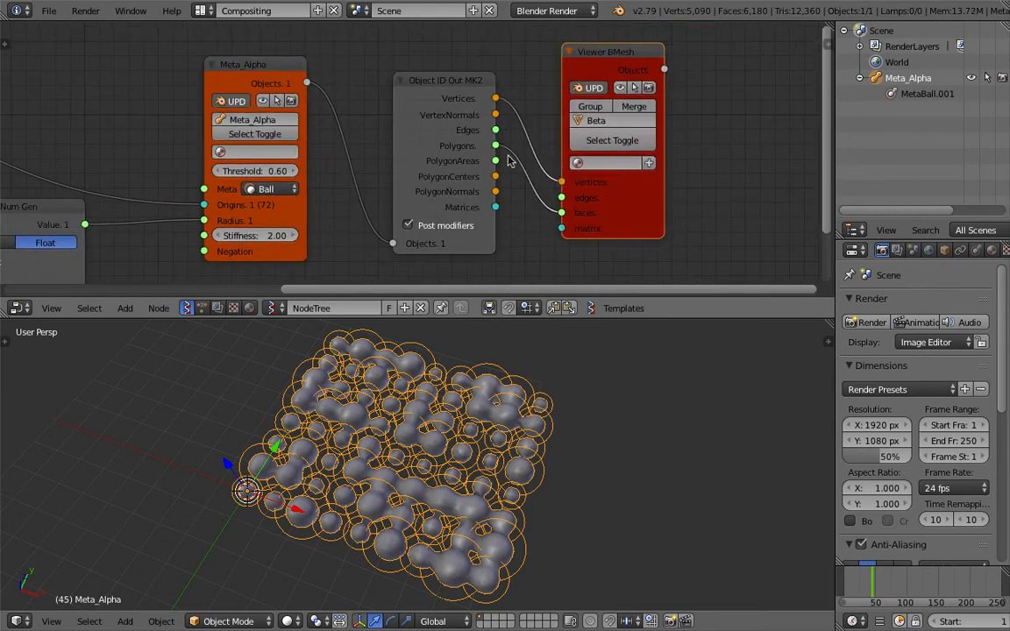
{"action": "key", "text": "x"}
{"action": "key", "text": "shift+a"}
{"action": "left_click", "coordinate": [429, 92]}
{"action": "type", "text": "objects i"}
{"action": "key", "text": "Return"}
{"action": "left_click", "coordinate": [429, 90]}
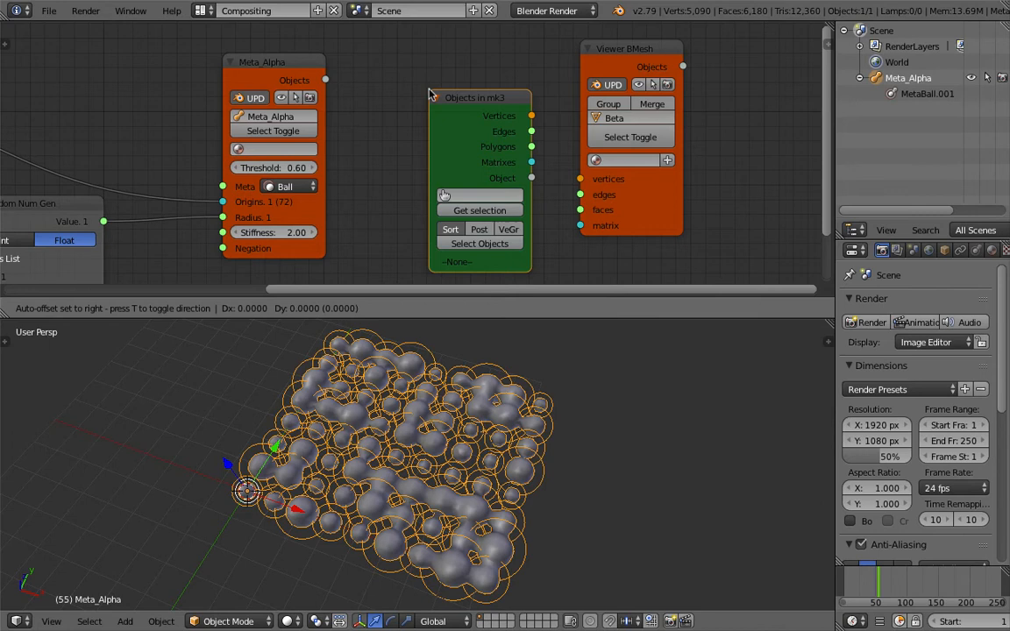
{"action": "left_click_drag", "start_coordinate": [487, 95], "coordinate": [433, 84]}
{"action": "key", "text": "shift+a"}
{"action": "left_click", "coordinate": [491, 93]}
{"action": "type", "text": "object i"}
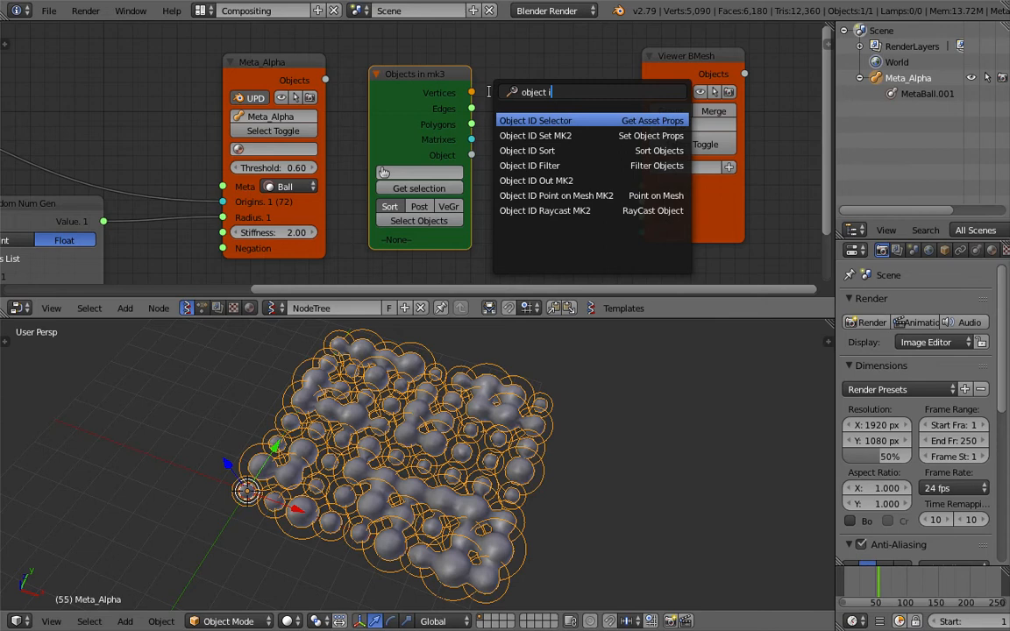
{"action": "key", "text": "Down"}
{"action": "key", "text": "Down"}
{"action": "key", "text": "Down"}
{"action": "key", "text": "Down"}
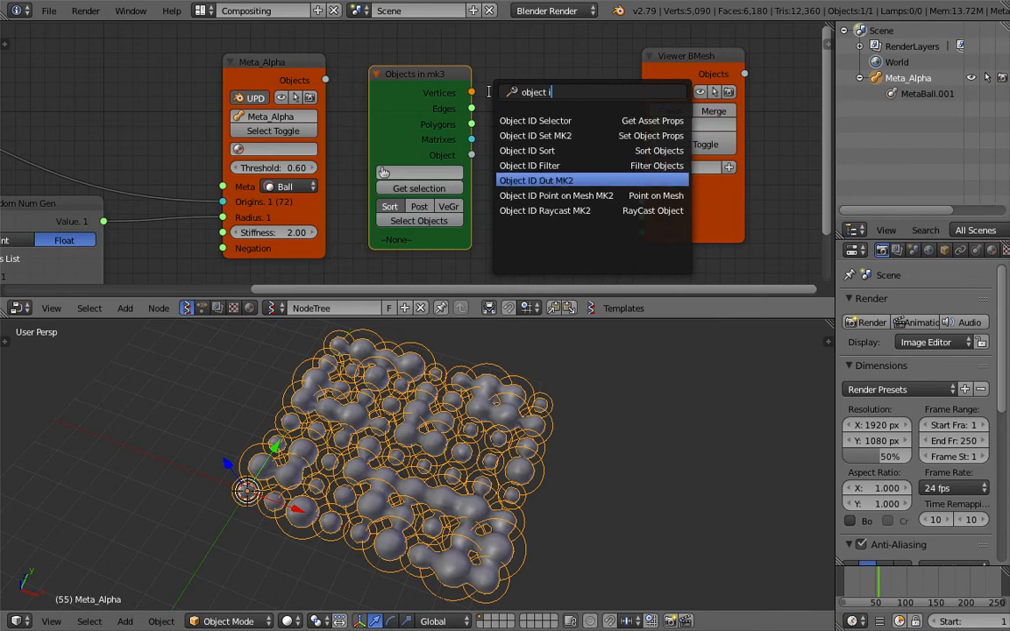
{"action": "key", "text": "Escape"}
- Reposition the Objects in mk3 node and put the metaball object into Edit Mode through its MetaBall.001 data
{"action": "left_click_drag", "start_coordinate": [389, 76], "coordinate": [431, 79]}
{"action": "middle_click_drag", "start_coordinate": [365, 90], "coordinate": [425, 86]}
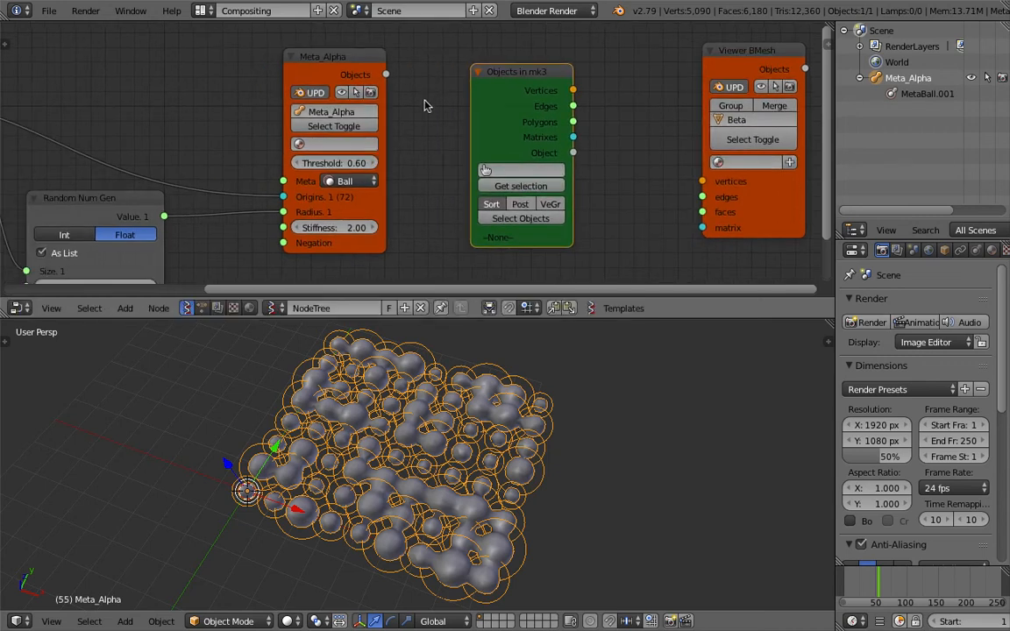
{"action": "left_click_drag", "start_coordinate": [478, 95], "coordinate": [460, 108]}
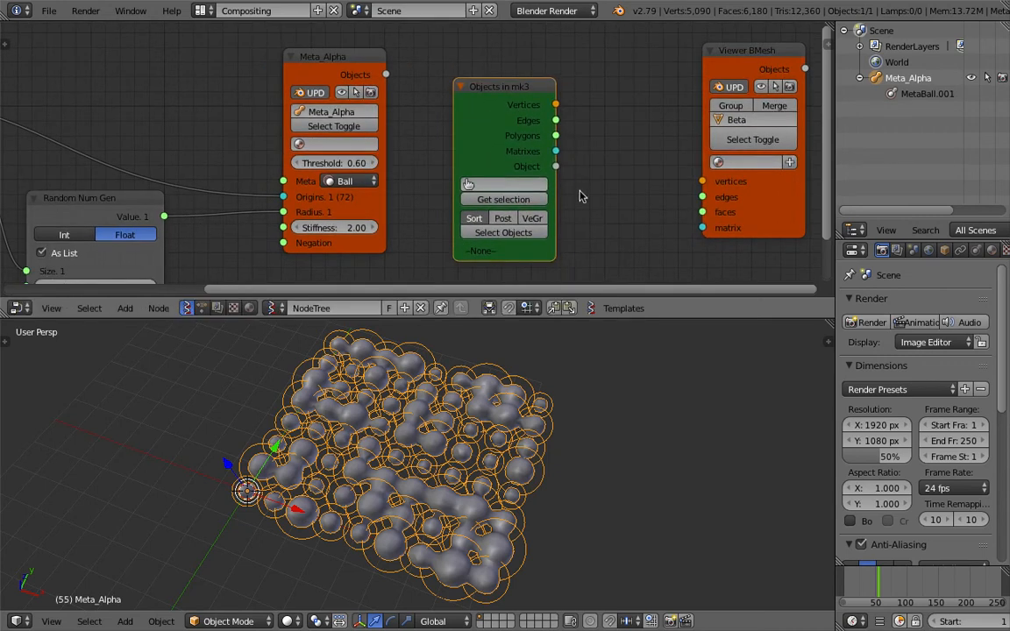
{"action": "left_click", "coordinate": [913, 94]}
- Try selecting and moving several individual metaball elements in the viewport
{"action": "middle_click_drag", "start_coordinate": [569, 465], "coordinate": [555, 439]}
{"action": "right_click", "coordinate": [529, 448]}
{"action": "right_click", "coordinate": [517, 422]}
{"action": "right_click", "coordinate": [494, 406]}
{"action": "right_click", "coordinate": [500, 410]}
{"action": "key", "text": "g"}
{"action": "right_click", "coordinate": [531, 400]}
{"action": "key", "text": "g"}
{"action": "right_click", "coordinate": [478, 364]}
{"action": "key", "text": "g"}
{"action": "right_click", "coordinate": [443, 378]}
{"action": "right_click", "coordinate": [403, 381]}
{"action": "key", "text": "g"}
{"action": "right_click", "coordinate": [396, 393]}
{"action": "right_click", "coordinate": [335, 443]}
{"action": "key", "text": "g"}
{"action": "right_click", "coordinate": [398, 407]}
{"action": "middle_click_drag", "start_coordinate": [405, 404], "coordinate": [388, 419]}
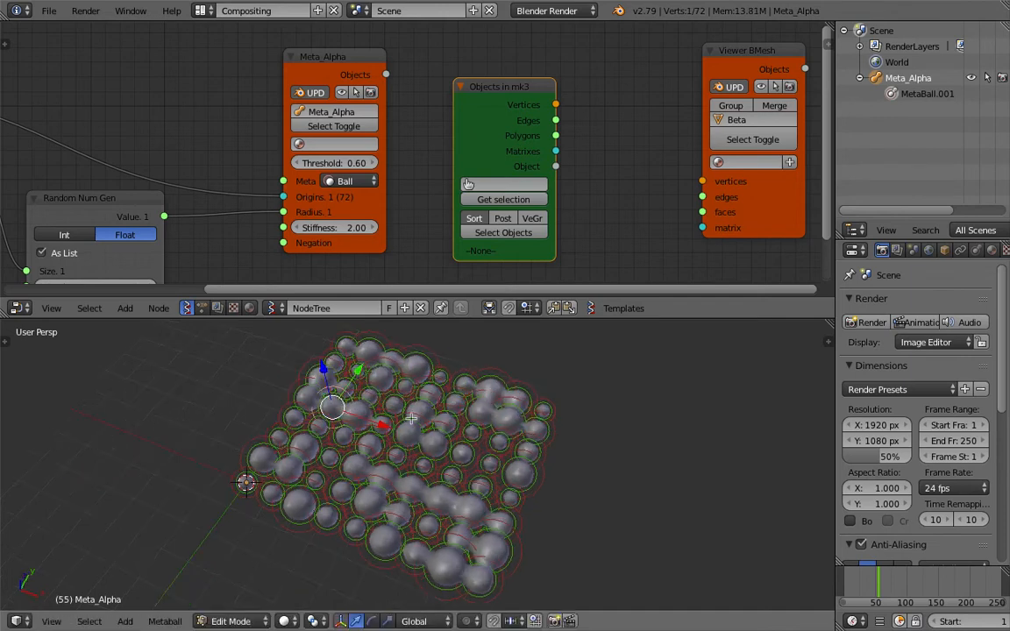
- Load Meta_Alpha into Objects in mk3 from the selection and link its Vertices and Polygons to Viewer BMesh's vertices and faces
{"action": "left_click", "coordinate": [504, 200]}
{"action": "middle_click_drag", "start_coordinate": [511, 364], "coordinate": [531, 342]}
{"action": "left_click_drag", "start_coordinate": [556, 104], "coordinate": [702, 180]}
{"action": "left_click_drag", "start_coordinate": [556, 135], "coordinate": [701, 212]}
{"action": "middle_click_drag", "start_coordinate": [680, 222], "coordinate": [640, 199]}
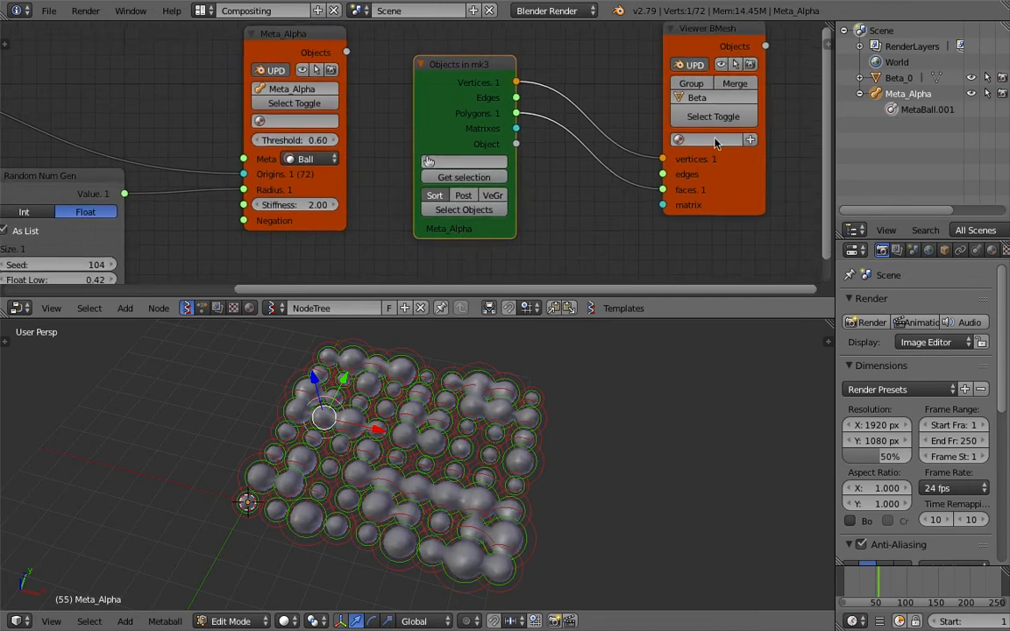
{"action": "left_click", "coordinate": [862, 78]}
{"action": "scroll", "coordinate": [544, 210], "scroll_direction": "down", "scroll_amount": 2}
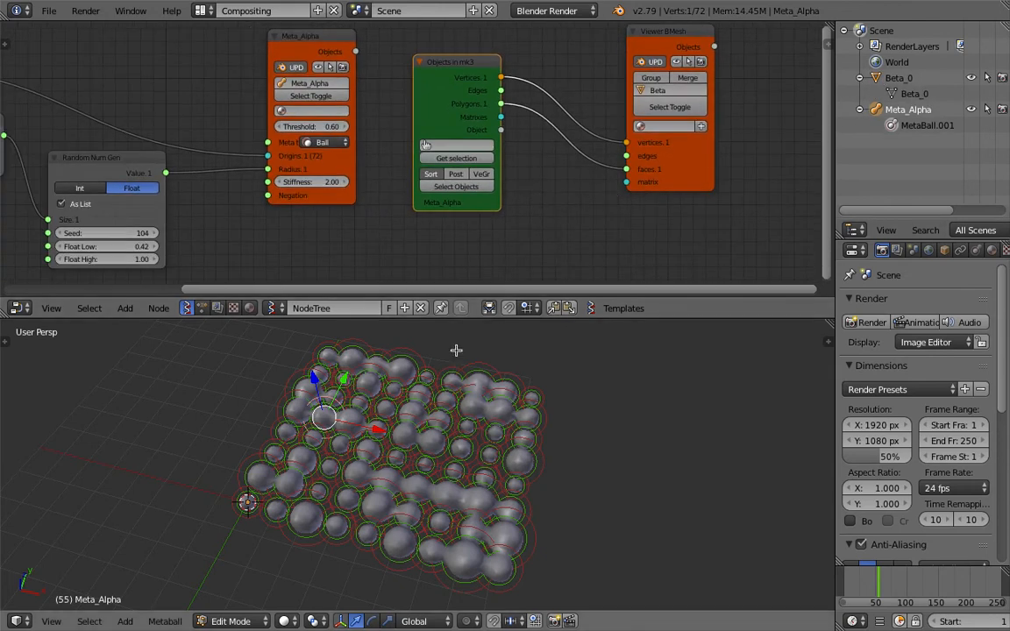
- Add a Matrix in node, link it to Viewer BMesh's matrix input, and set its location X to 9.930
{"action": "left_click_drag", "start_coordinate": [653, 183], "coordinate": [687, 175]}
{"action": "key", "text": "alt+space"}
{"action": "type", "text": "matrix i"}
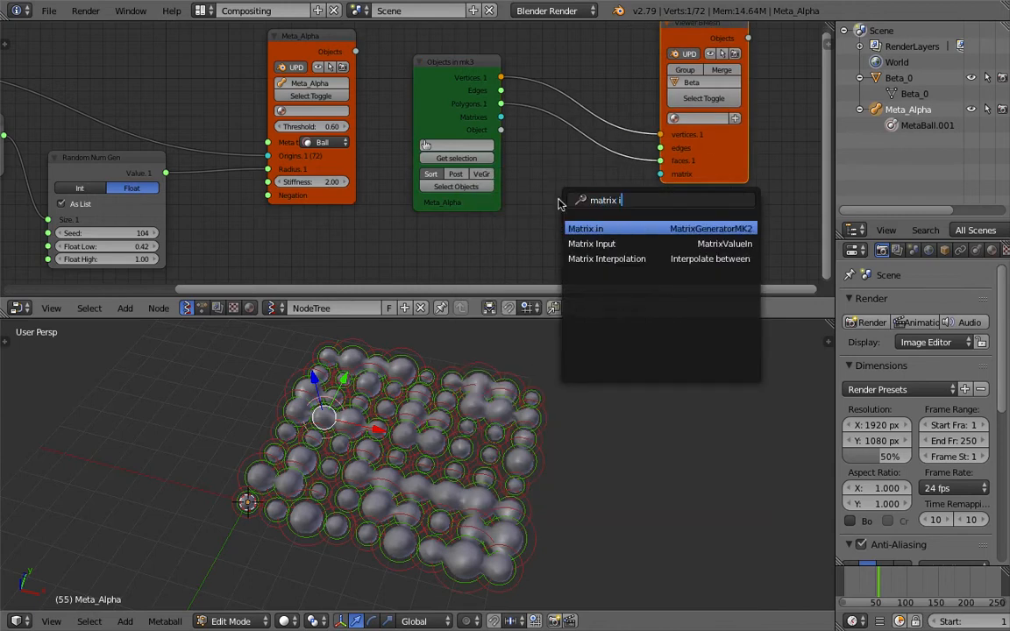
{"action": "key", "text": "Return"}
{"action": "left_click", "coordinate": [537, 198]}
{"action": "left_click_drag", "start_coordinate": [625, 214], "coordinate": [636, 212]}
{"action": "left_click_drag", "start_coordinate": [663, 177], "coordinate": [662, 175]}
{"action": "left_click", "coordinate": [588, 228]}
{"action": "left_click_drag", "start_coordinate": [589, 242], "coordinate": [864, 242]}
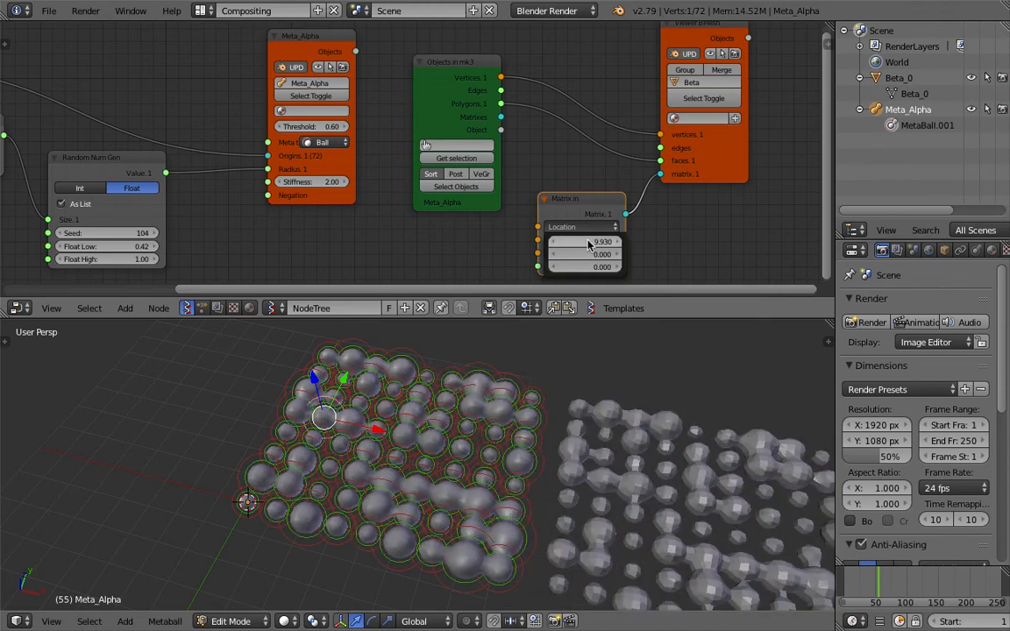
- Enlarge the node editor, add an Object ID Out MK2 node, and link Meta_Alpha's Objects output to its Objects input
{"action": "middle_click_drag", "start_coordinate": [658, 514], "coordinate": [540, 448], "text": "shift"}
{"action": "middle_click_drag", "start_coordinate": [366, 144], "coordinate": [402, 154]}
{"action": "middle_click_drag", "start_coordinate": [482, 260], "coordinate": [417, 334]}
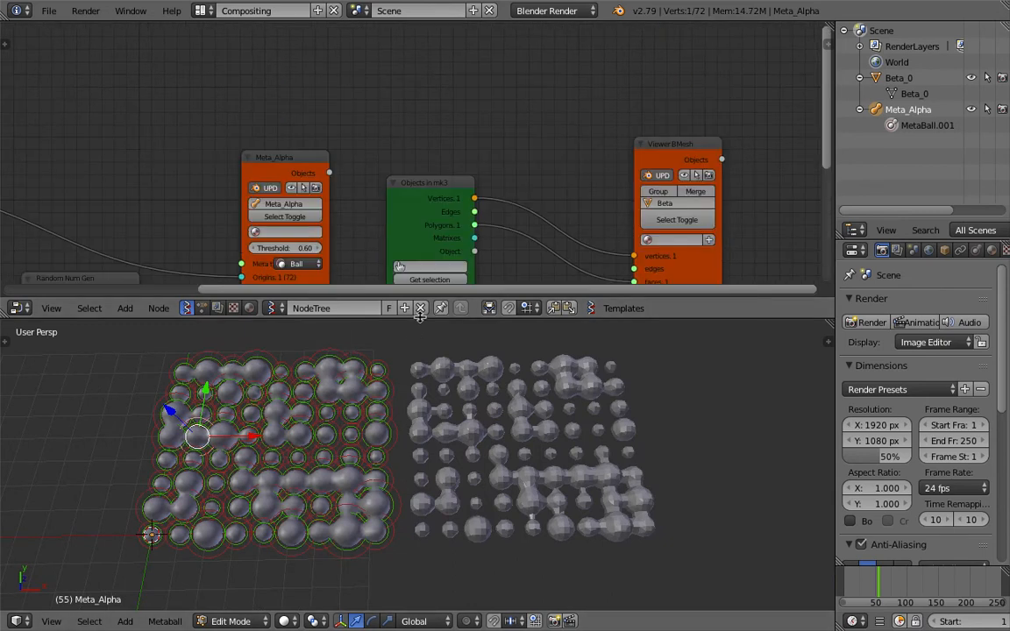
{"action": "left_click_drag", "start_coordinate": [420, 318], "coordinate": [418, 378]}
{"action": "middle_click_drag", "start_coordinate": [365, 273], "coordinate": [379, 213]}
{"action": "key", "text": "alt+space"}
{"action": "type", "text": "object i"}
{"action": "key", "text": "Down"}
{"action": "key", "text": "Down"}
{"action": "key", "text": "Down"}
{"action": "key", "text": "Down"}
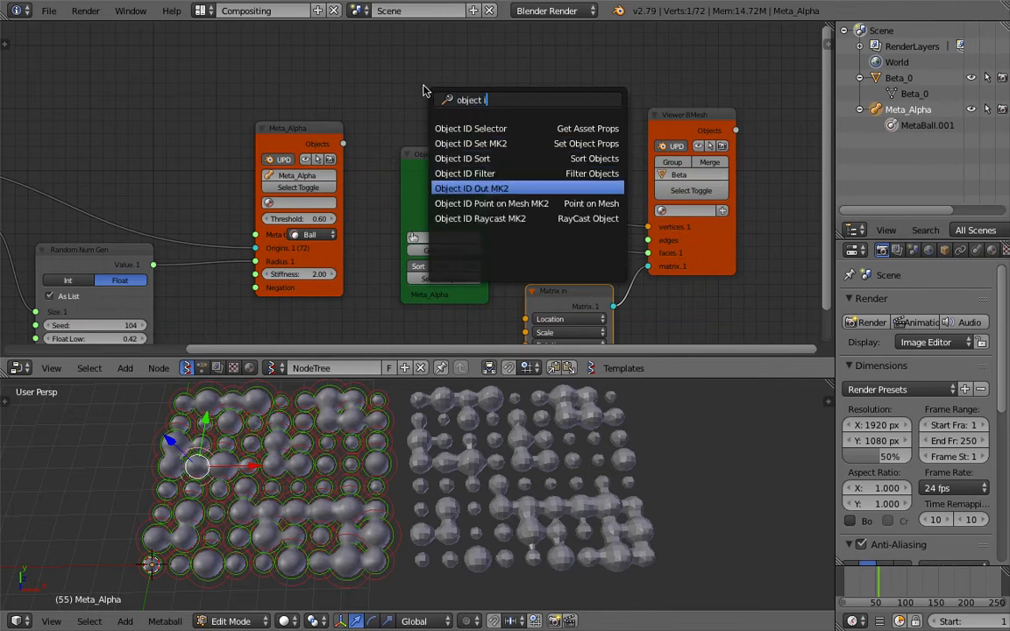
{"action": "key", "text": "Return"}
{"action": "left_click_drag", "start_coordinate": [343, 143], "coordinate": [386, 127]}
- Add a Viewer Draw node and link Object ID Out MK2's Vertices to its vertices input
{"action": "middle_click_drag", "start_coordinate": [440, 82], "coordinate": [401, 163]}
{"action": "key", "text": "shift+a"}
{"action": "left_click", "coordinate": [532, 139]}
{"action": "type", "text": "viewer"}
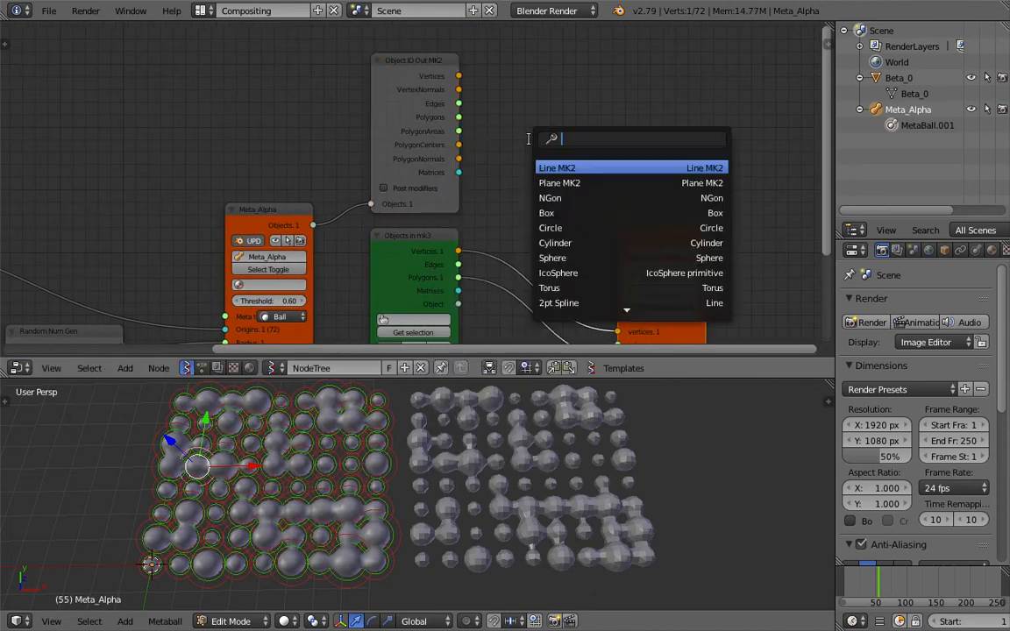
{"action": "key", "text": "Return"}
{"action": "left_click", "coordinate": [524, 63]}
{"action": "left_click_drag", "start_coordinate": [458, 76], "coordinate": [532, 156]}
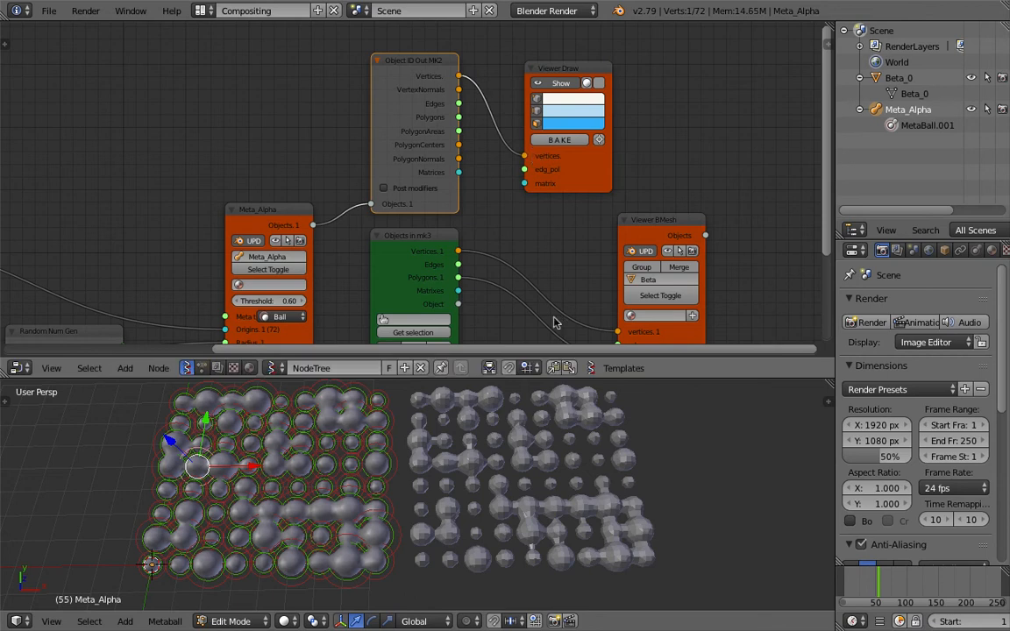
- Try to display the metaball vertices by using wireframe shading, toggling Viewer Draw's Show option, and enabling Post modifiers on Object ID Out MK2
{"action": "key", "text": "z"}
{"action": "key", "text": "z"}
{"action": "key", "text": "z"}
{"action": "mouse_move", "coordinate": [487, 437]}
{"action": "middle_mouse_down", "text": "shift"}
{"action": "mouse_move", "coordinate": [530, 439]}
{"action": "mouse_move", "coordinate": [510, 439]}
{"action": "middle_mouse_up", "text": "shift"}
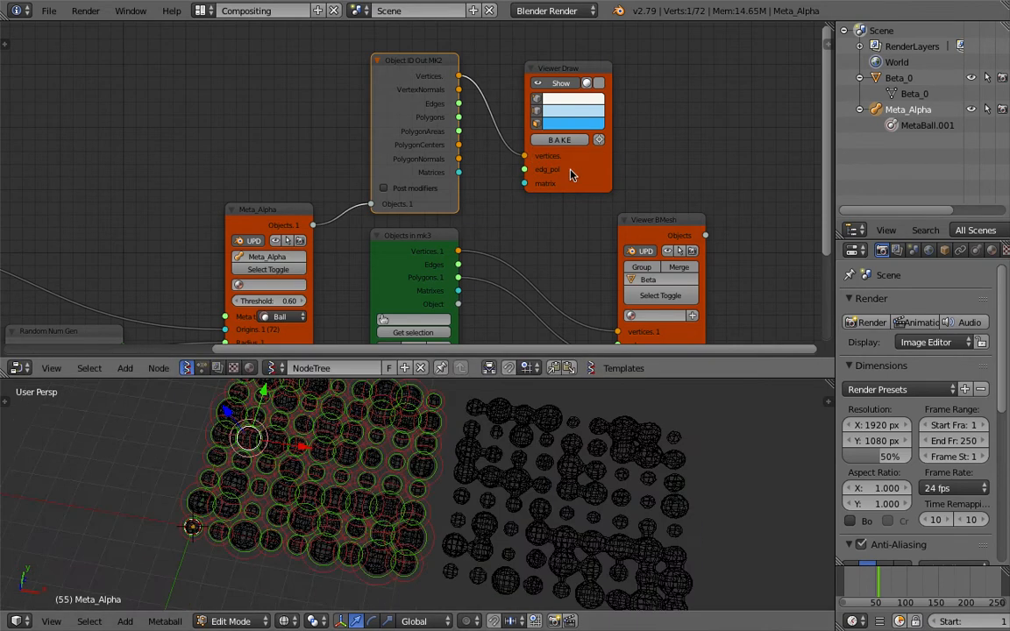
{"action": "left_click", "coordinate": [559, 86]}
{"action": "left_click", "coordinate": [558, 85]}
{"action": "left_click", "coordinate": [559, 85]}
{"action": "left_click", "coordinate": [558, 85]}
{"action": "left_click", "coordinate": [421, 186]}
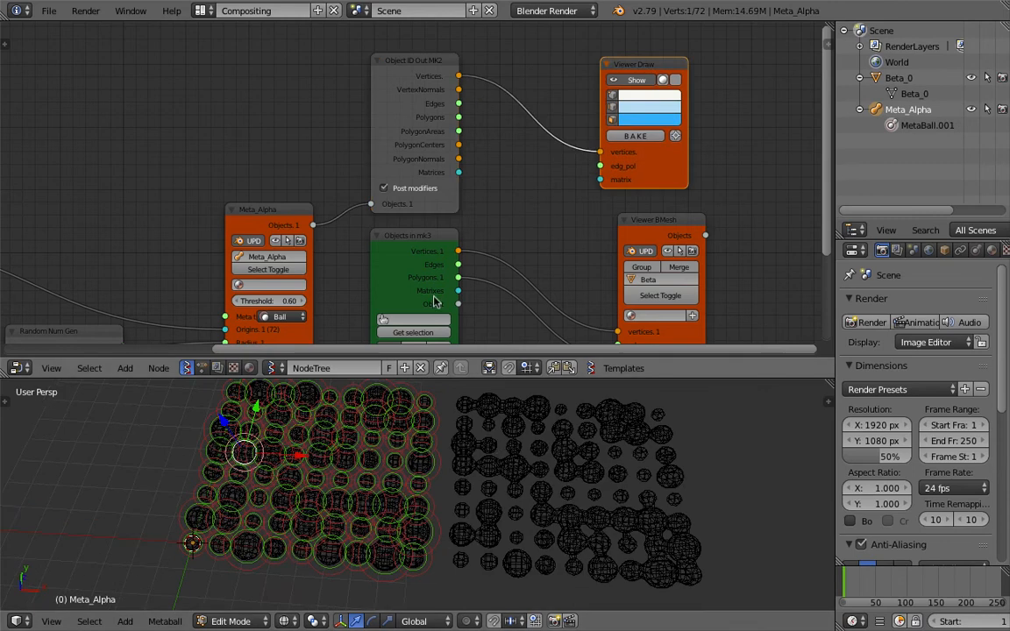
- Delete the Objects in mk3, Viewer BMesh, Viewer Draw, and Object ID Out MK2 nodes
{"action": "left_click", "coordinate": [422, 235]}
{"action": "key", "text": "x"}
{"action": "left_click", "coordinate": [651, 229]}
{"action": "key", "text": "x"}
{"action": "left_click", "coordinate": [627, 62]}
{"action": "key", "text": "x"}
{"action": "left_click", "coordinate": [439, 68]}
{"action": "key", "text": "x"}
{"action": "middle_click_drag", "start_coordinate": [344, 147], "coordinate": [504, 112]}
{"action": "scroll", "coordinate": [549, 451], "scroll_direction": "down", "scroll_amount": 2}
{"action": "key", "text": "a"}
{"action": "key", "text": "a"}
{"action": "key", "text": "x"}
- Switch the viewport to Object Mode and delete the Beta_0 mesh object
{"action": "left_click", "coordinate": [527, 455]}
{"action": "middle_click_drag", "start_coordinate": [525, 455], "coordinate": [509, 457]}
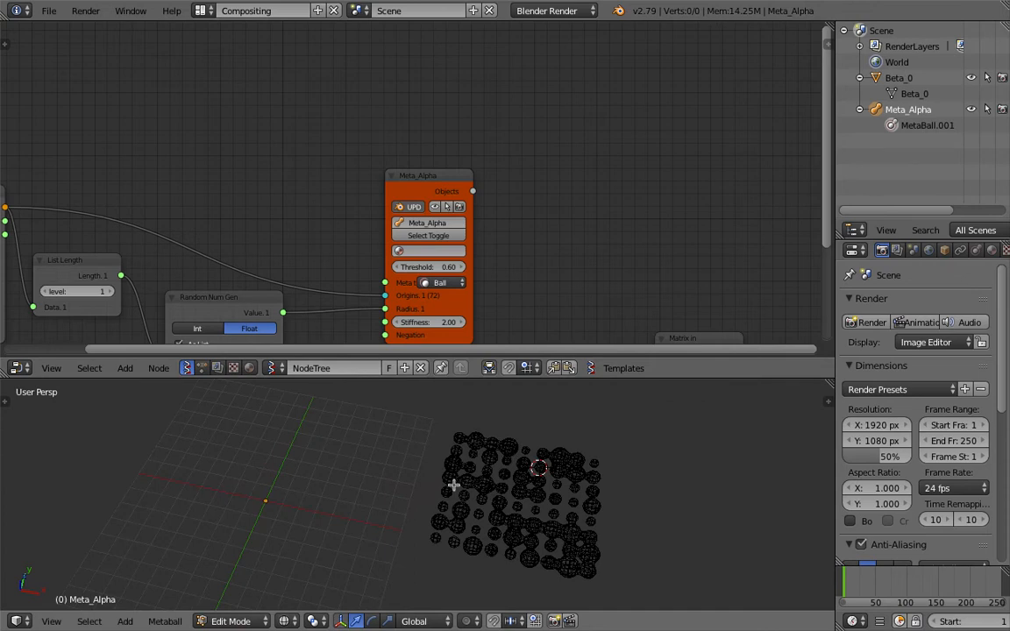
{"action": "left_click", "coordinate": [230, 621]}
{"action": "left_click", "coordinate": [236, 603]}
{"action": "left_click", "coordinate": [250, 619]}
{"action": "left_click", "coordinate": [253, 605]}
{"action": "right_click", "coordinate": [496, 507]}
{"action": "key", "text": "x"}
{"action": "left_click", "coordinate": [497, 506]}
{"action": "middle_click_drag", "start_coordinate": [651, 520], "coordinate": [743, 520], "text": "shift"}
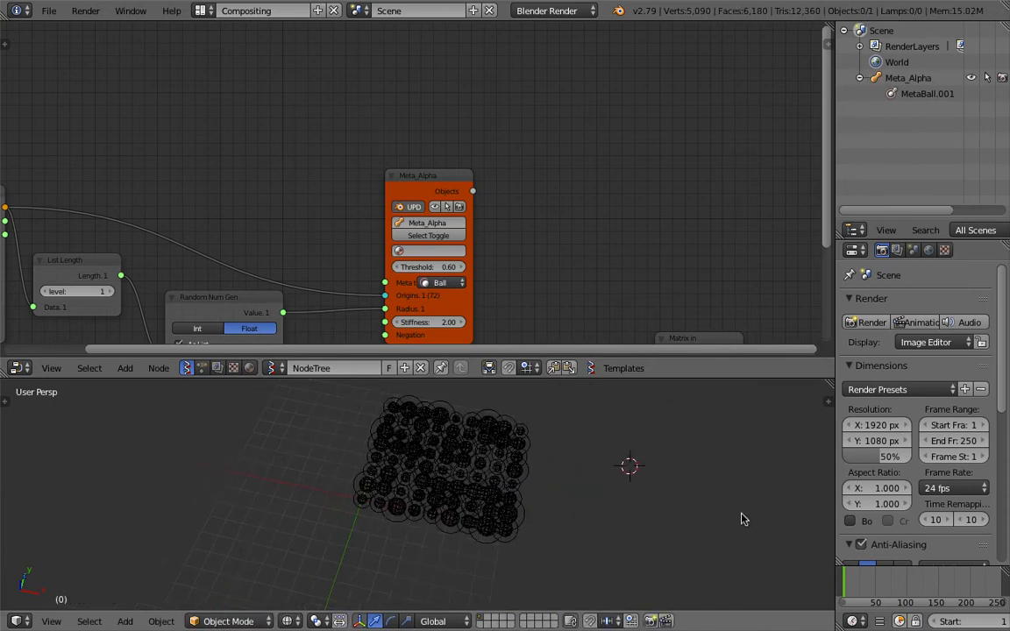
- Move the timeline to frame 34 and switch the viewport to solid shading
{"action": "left_click", "coordinate": [866, 579]}
{"action": "mouse_move", "coordinate": [578, 506]}
{"action": "middle_mouse_down", "text": "shift"}
{"action": "mouse_move", "coordinate": [569, 503]}
{"action": "mouse_move", "coordinate": [580, 481]}
{"action": "middle_mouse_up", "text": "shift"}
{"action": "key", "text": "z"}
{"action": "scroll", "coordinate": [580, 481], "scroll_direction": "up", "scroll_amount": 2}
{"action": "mouse_move", "coordinate": [399, 176]}
{"action": "middle_mouse_down"}
{"action": "mouse_move", "coordinate": [324, 163]}
{"action": "mouse_move", "coordinate": [316, 181]}
{"action": "mouse_move", "coordinate": [356, 152]}
{"action": "middle_mouse_up"}
- Move the Meta_Alpha and Plane MK2 nodes farther apart to make room between them, and save the file
{"action": "left_click_drag", "start_coordinate": [575, 120], "coordinate": [581, 115]}
{"action": "middle_click_drag", "start_coordinate": [481, 465], "coordinate": [453, 481], "text": "shift"}
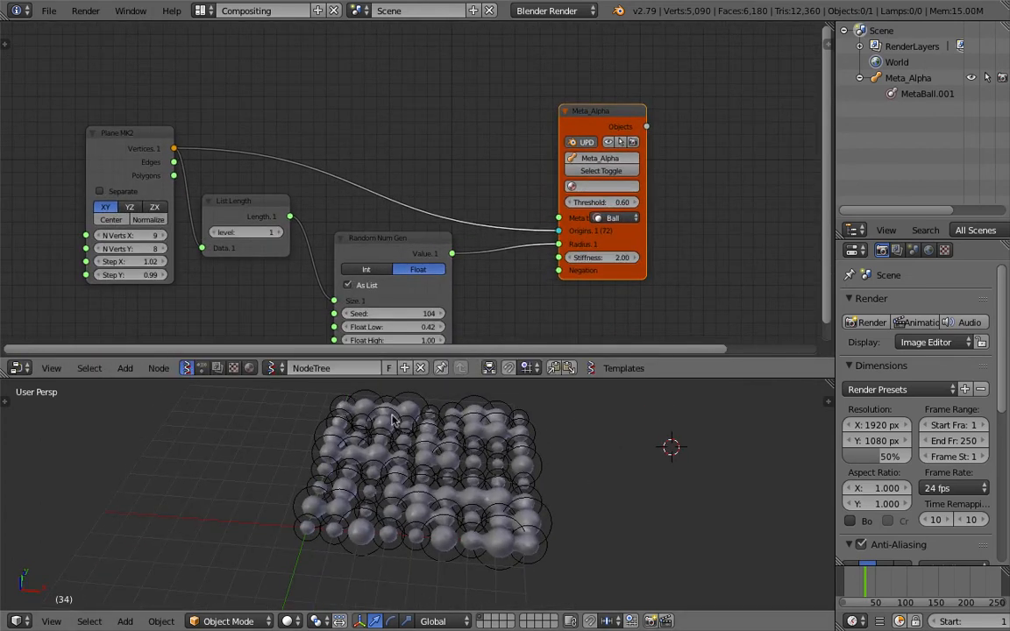
{"action": "left_click_drag", "start_coordinate": [594, 122], "coordinate": [713, 104]}
{"action": "key", "text": "shift+a"}
{"action": "left_click", "coordinate": [507, 96]}
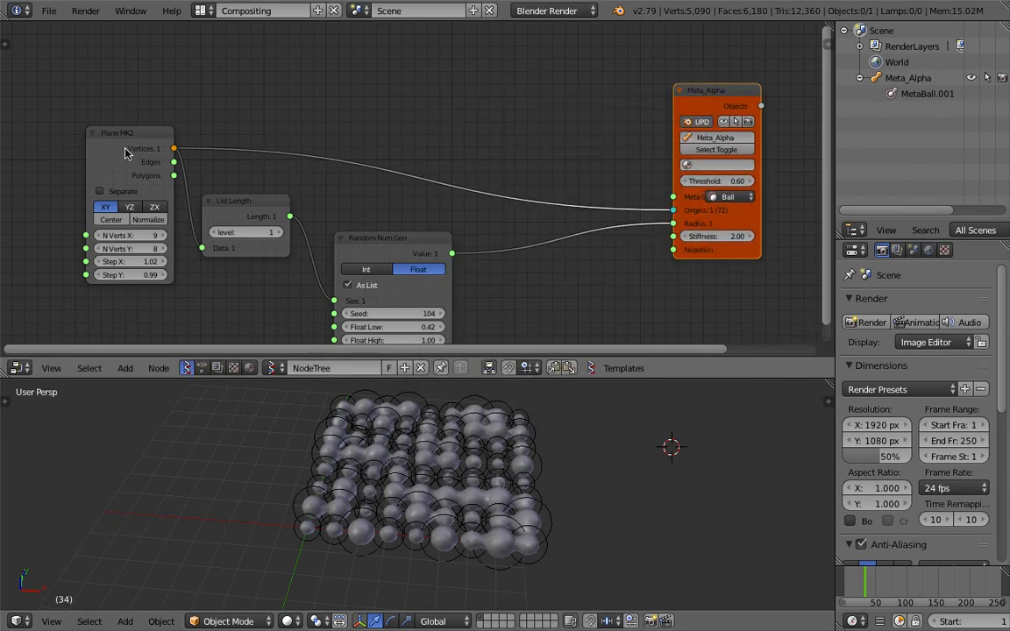
{"action": "left_click_drag", "start_coordinate": [124, 154], "coordinate": [118, 142]}
{"action": "middle_click_drag", "start_coordinate": [331, 432], "coordinate": [340, 419]}
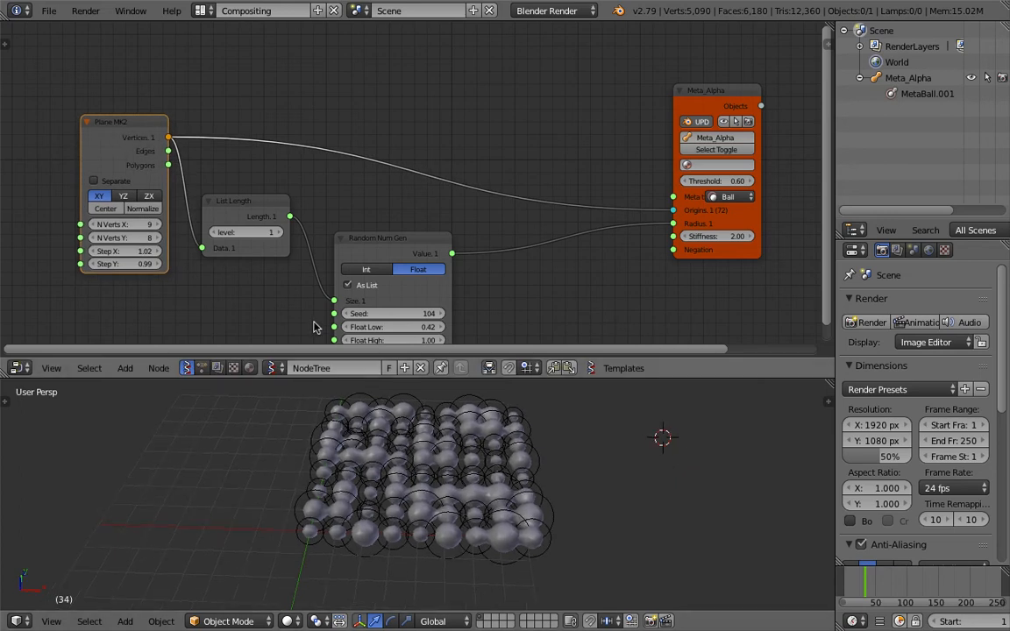
{"action": "key", "text": "ctrl+s"}
{"action": "left_click", "coordinate": [372, 221]}
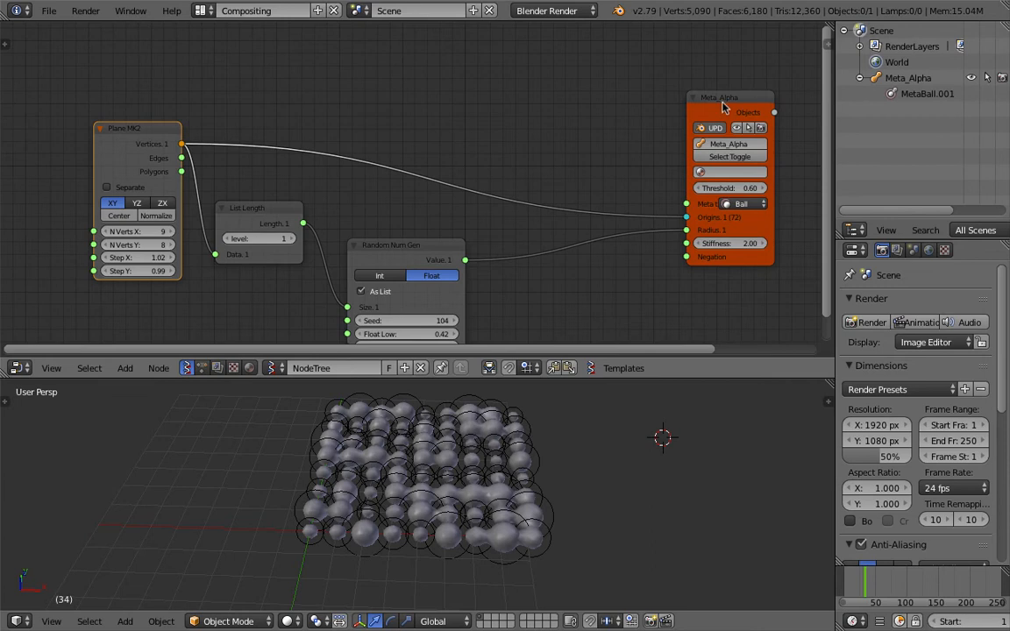
{"action": "left_click_drag", "start_coordinate": [721, 101], "coordinate": [737, 95]}
- Add a Vector out node and link Plane MK2's Vertices output to its Vectors input
{"action": "middle_click_drag", "start_coordinate": [369, 142], "coordinate": [385, 166]}
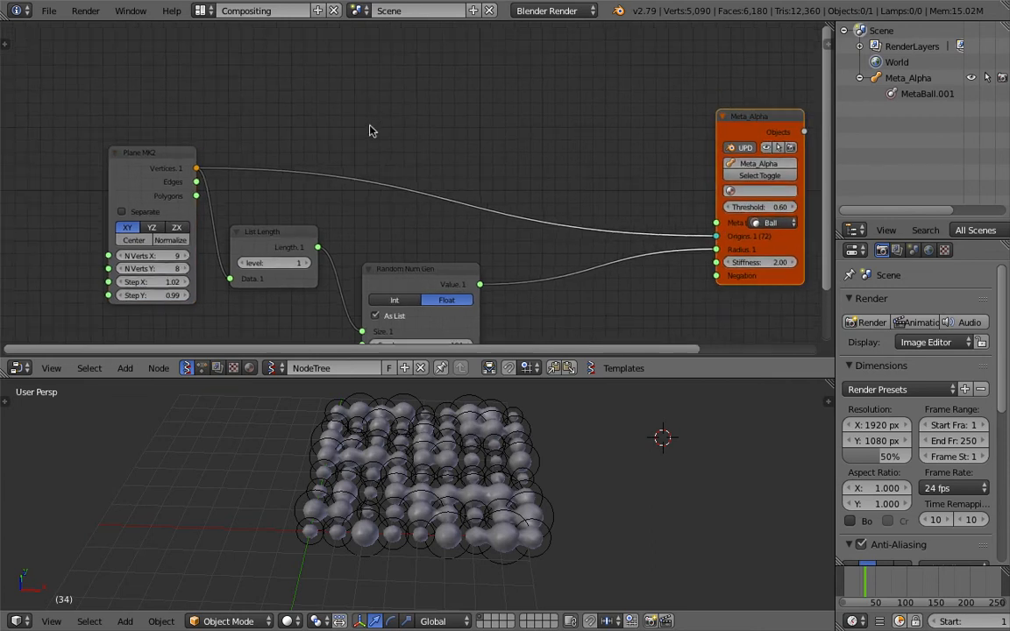
{"action": "key", "text": "alt+space"}
{"action": "type", "text": "vecto"}
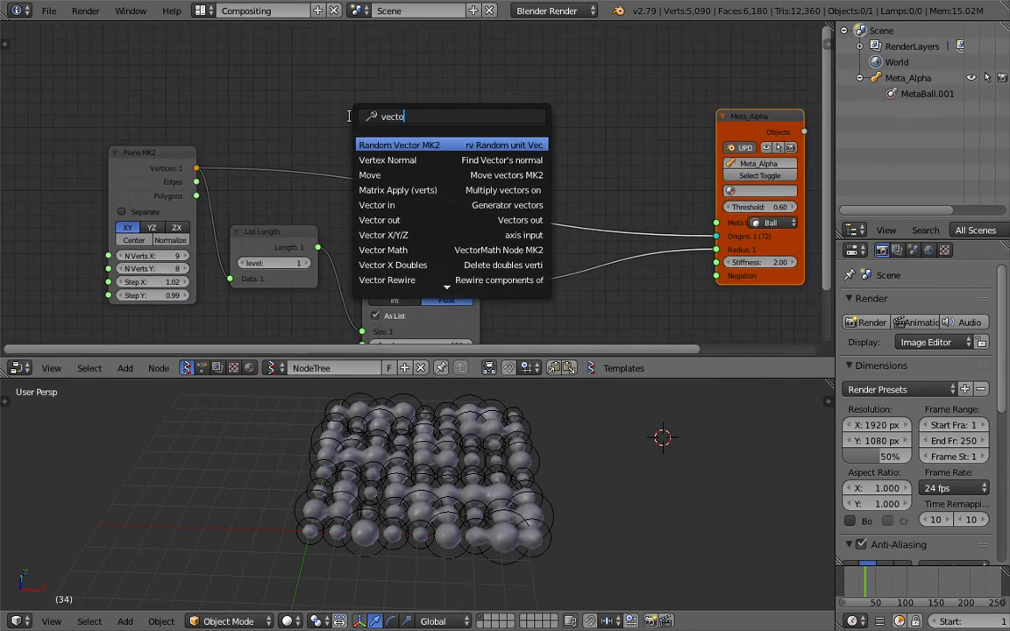
{"action": "type", "text": "r o"}
{"action": "key", "text": "Return"}
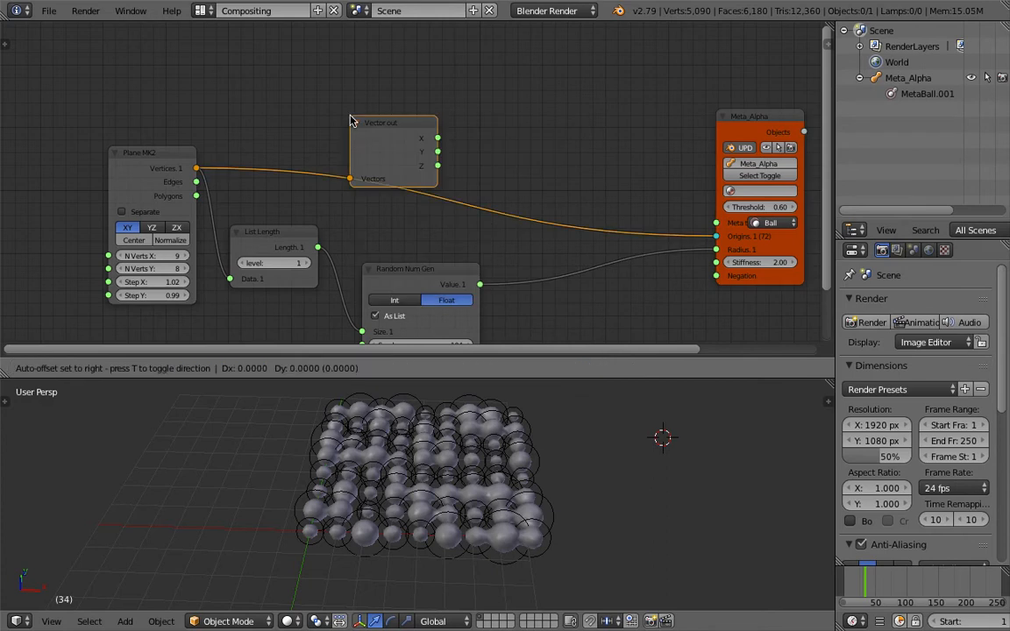
{"action": "left_click", "coordinate": [286, 88]}
{"action": "left_click_drag", "start_coordinate": [196, 168], "coordinate": [204, 170]}
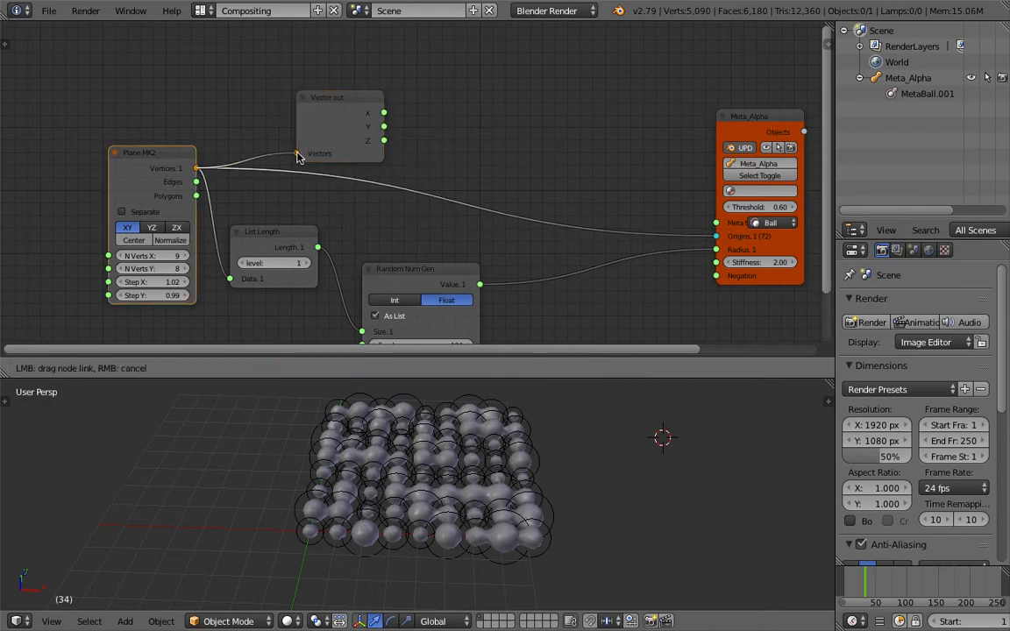
{"action": "left_click_drag", "start_coordinate": [296, 156], "coordinate": [297, 154]}
{"action": "left_click_drag", "start_coordinate": [384, 121], "coordinate": [356, 118]}
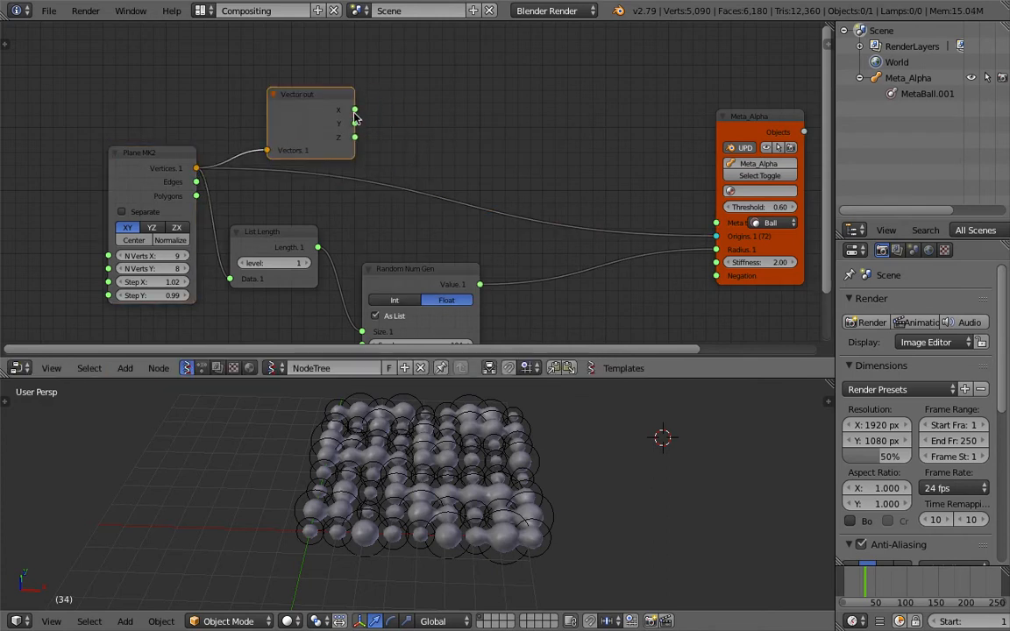
- Reposition the Vector out node slightly higher above the List Length node
{"action": "middle_click_drag", "start_coordinate": [402, 395], "coordinate": [392, 480]}
{"action": "middle_click_drag", "start_coordinate": [284, 506], "coordinate": [247, 458]}
{"action": "middle_click_drag", "start_coordinate": [449, 90], "coordinate": [445, 107]}
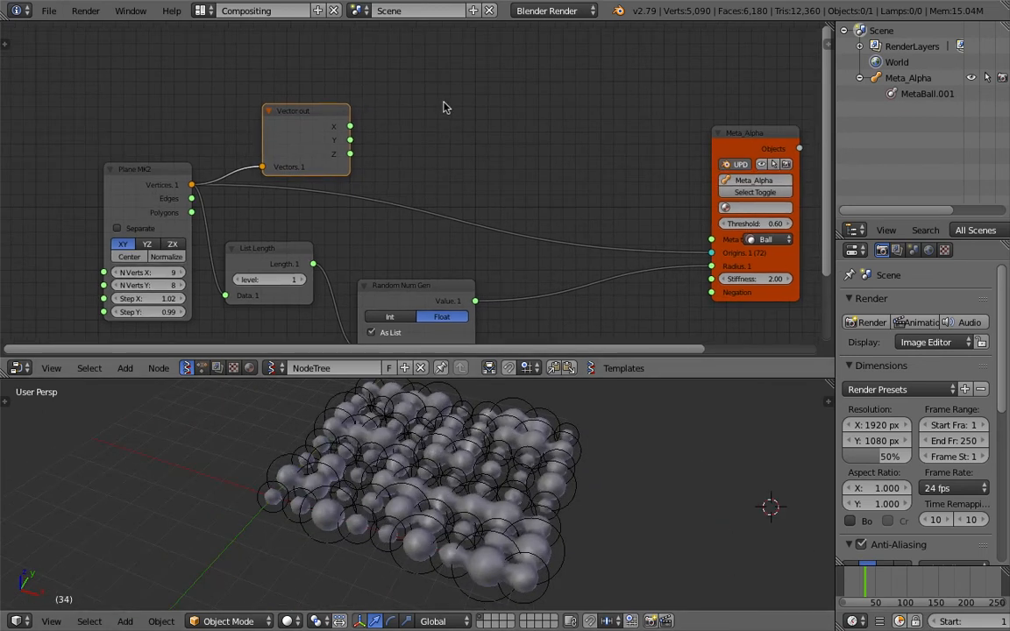
{"action": "key", "text": "alt+space"}
{"action": "key", "text": "Escape"}
{"action": "left_click_drag", "start_coordinate": [331, 113], "coordinate": [328, 102]}
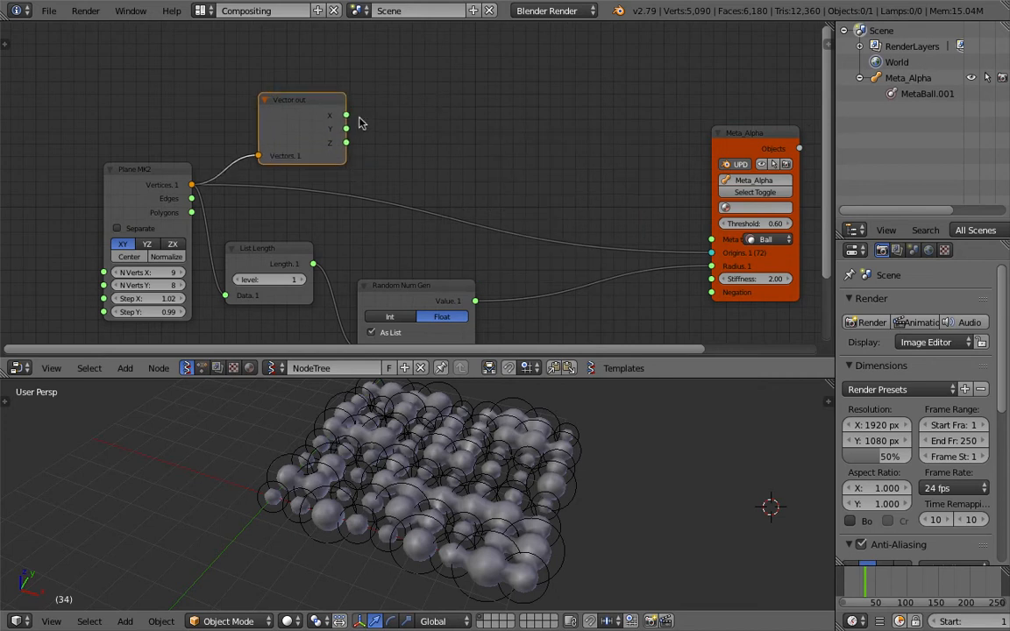
{"action": "left_click_drag", "start_coordinate": [327, 112], "coordinate": [318, 106]}
- Add a Vector in node and place it between Vector out and Meta_Alpha
{"action": "key", "text": "alt+space"}
{"action": "type", "text": "vecom"}
{"action": "key", "text": "BackSpace"}
{"action": "key", "text": "BackSpace"}
{"action": "type", "text": "tor i"}
{"action": "key", "text": "Return"}
{"action": "left_click", "coordinate": [516, 76]}
{"action": "left_click_drag", "start_coordinate": [578, 94], "coordinate": [603, 200]}
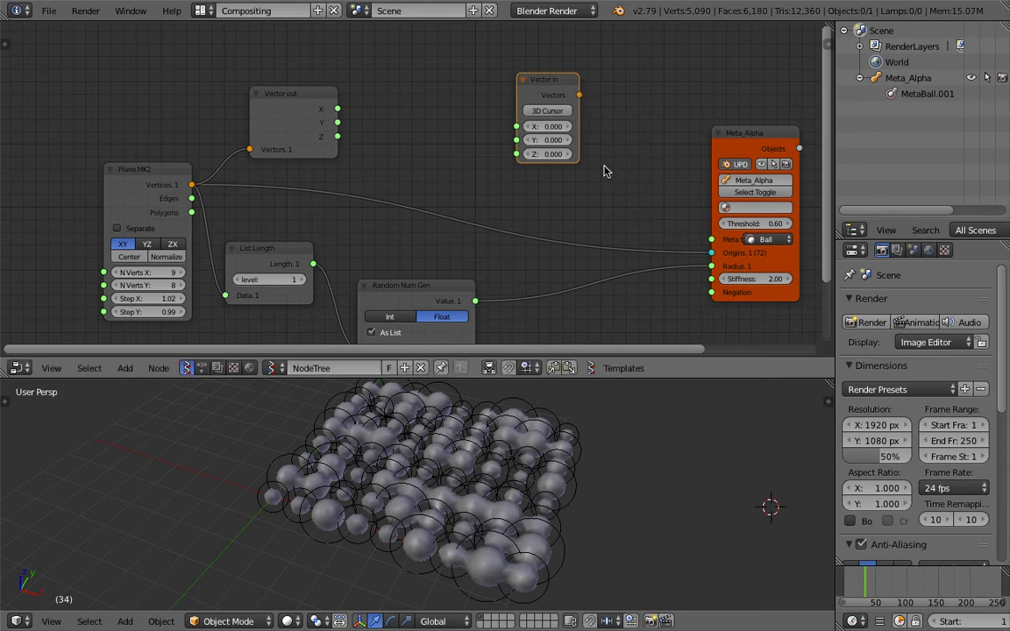
{"action": "key", "text": "g"}
{"action": "left_click", "coordinate": [515, 167]}
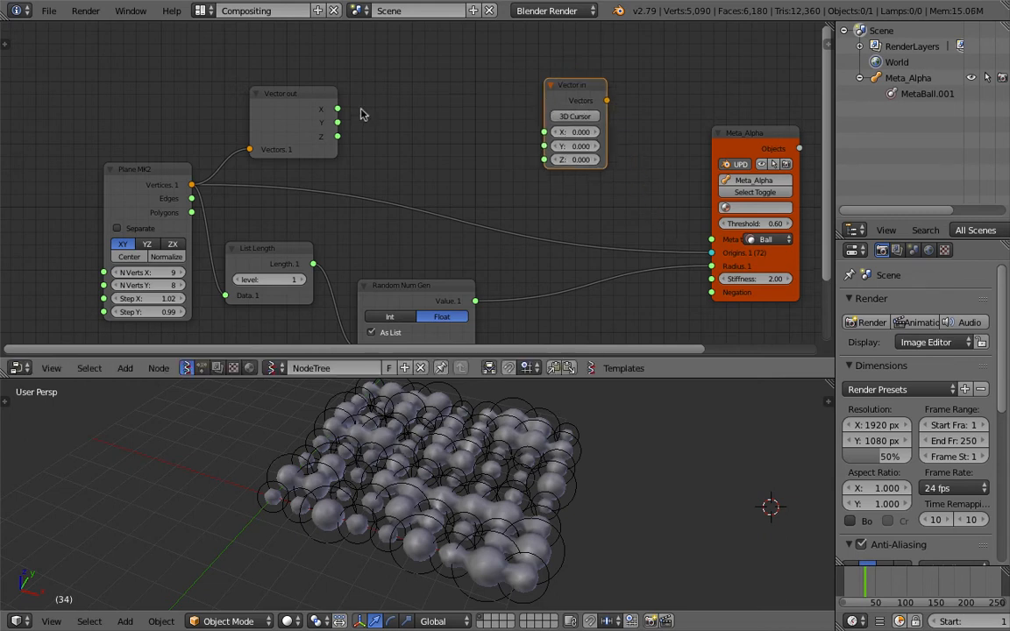
- Add a Math MK2 node between the vector nodes and link Vector out's X output to its x input
{"action": "key", "text": "alt+space"}
{"action": "type", "text": "math"}
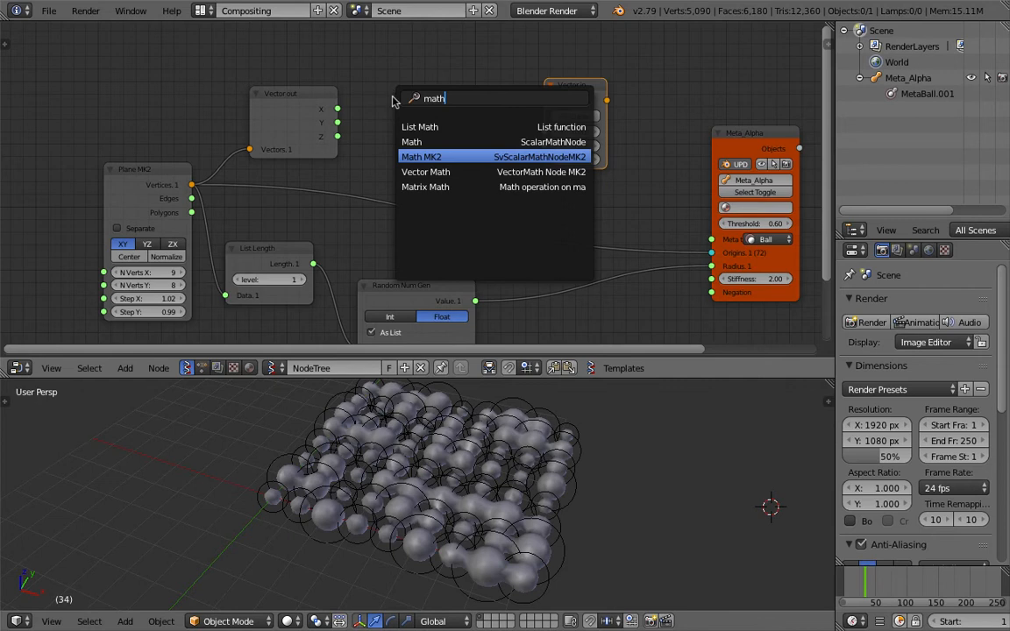
{"action": "key", "text": "Return"}
{"action": "left_click", "coordinate": [351, 107]}
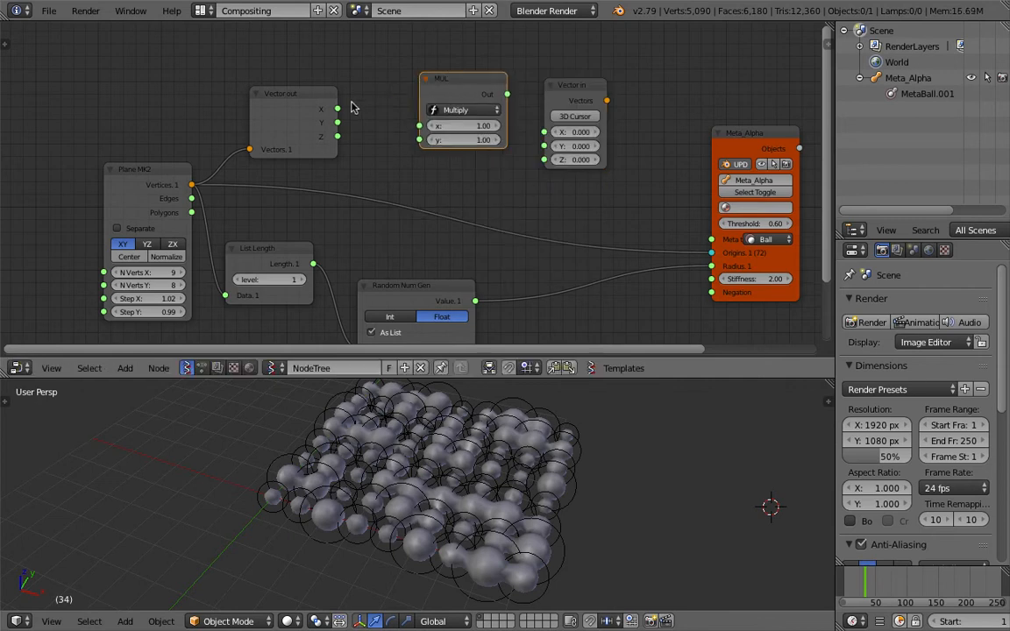
{"action": "left_click_drag", "start_coordinate": [339, 110], "coordinate": [415, 125]}
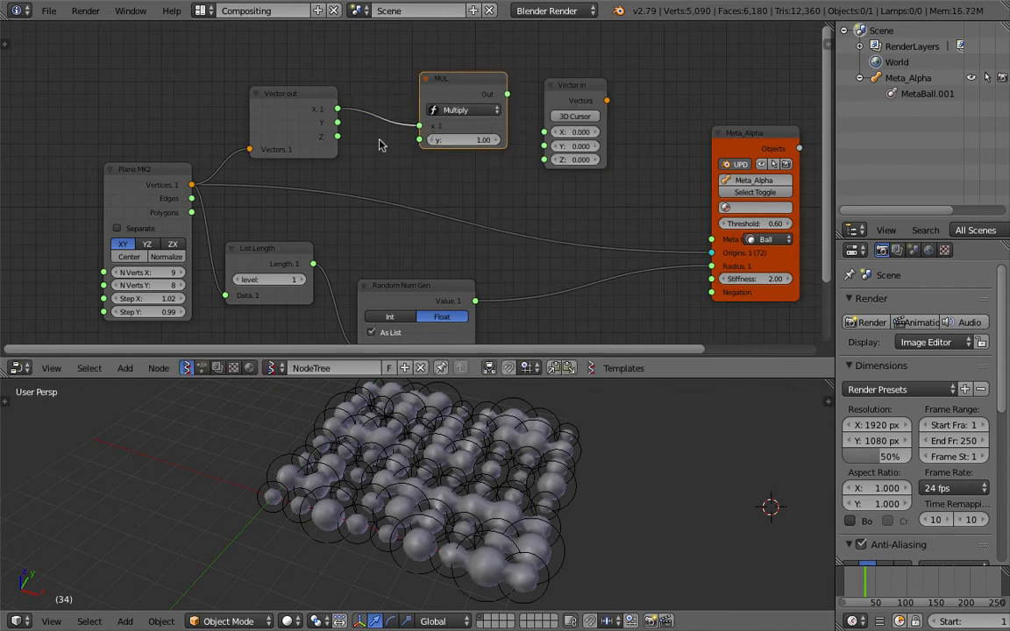
{"action": "left_click_drag", "start_coordinate": [478, 116], "coordinate": [468, 104]}
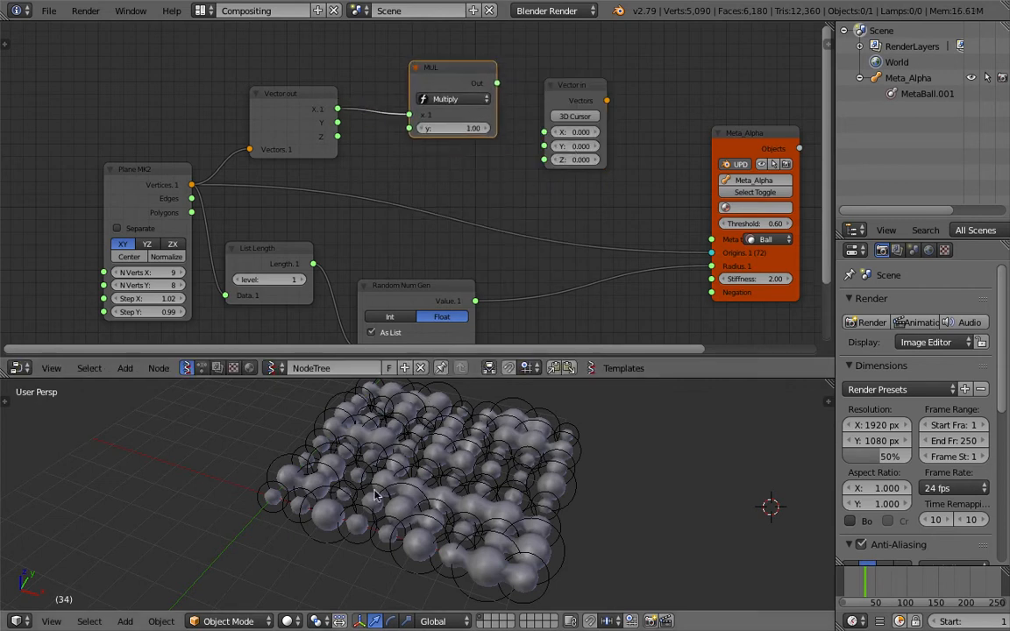
- Set the math function to Sine and feed its output through Vector in's X into Meta_Alpha's Origins
{"action": "middle_click_drag", "start_coordinate": [383, 513], "coordinate": [498, 544]}
{"action": "middle_click_drag", "start_coordinate": [444, 515], "coordinate": [427, 514]}
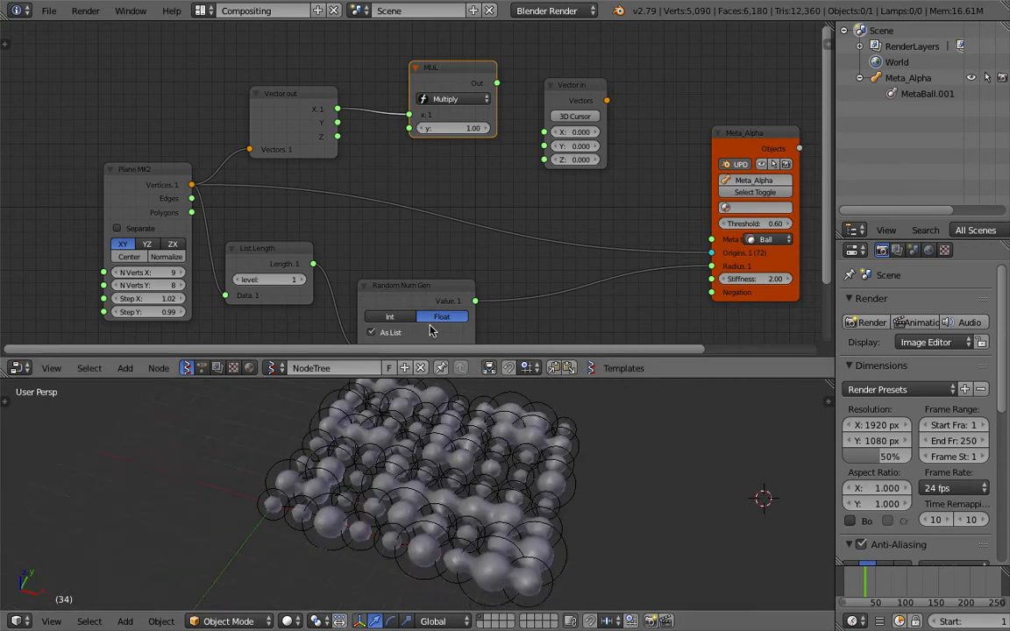
{"action": "left_click_drag", "start_coordinate": [467, 102], "coordinate": [461, 100]}
{"action": "left_click", "coordinate": [454, 97]}
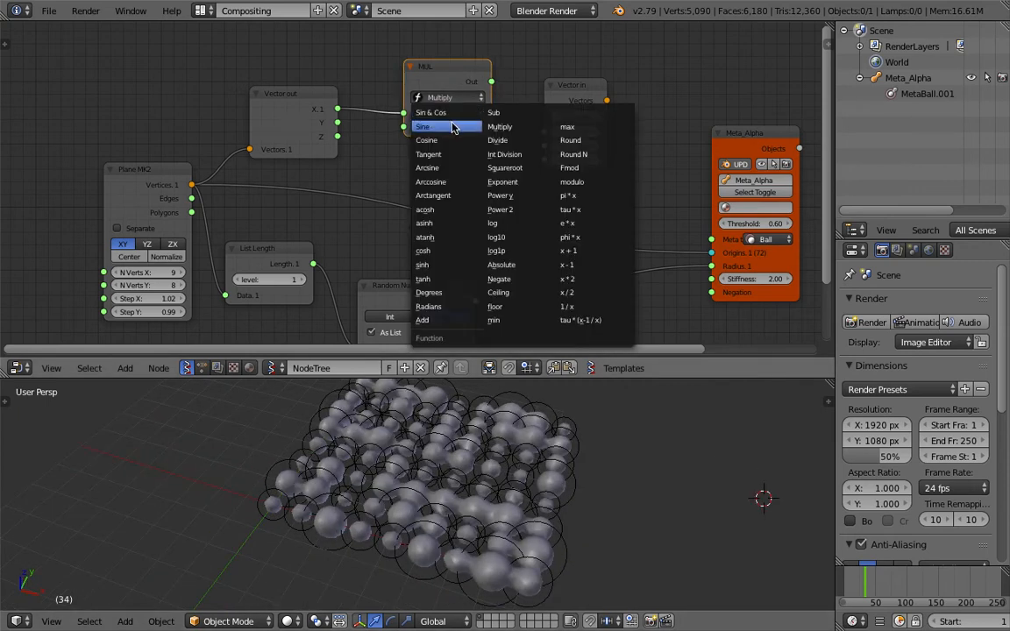
{"action": "left_click", "coordinate": [451, 127]}
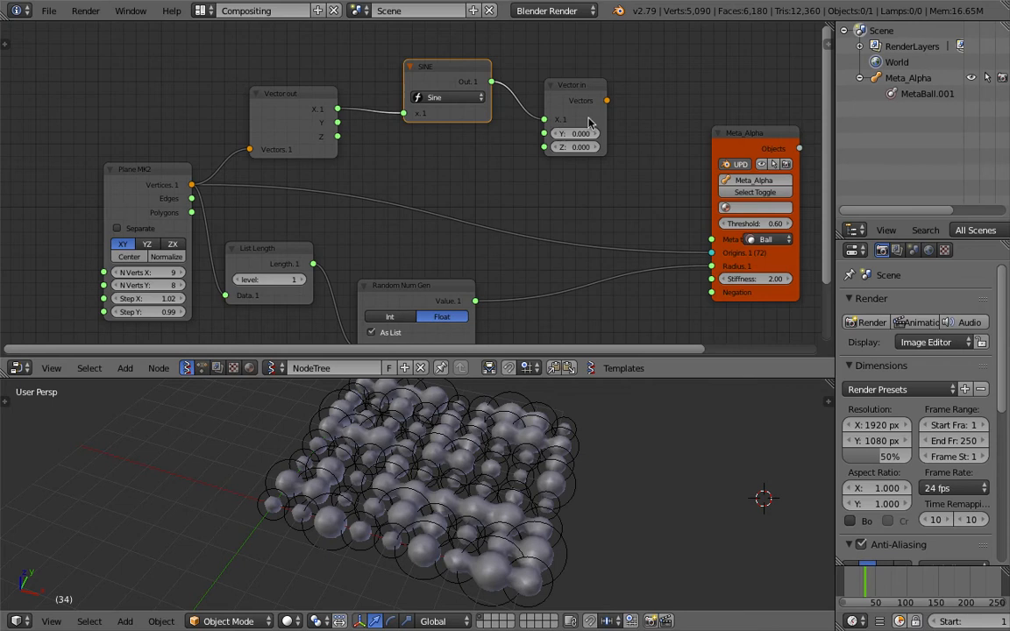
{"action": "left_click_drag", "start_coordinate": [608, 100], "coordinate": [646, 164]}
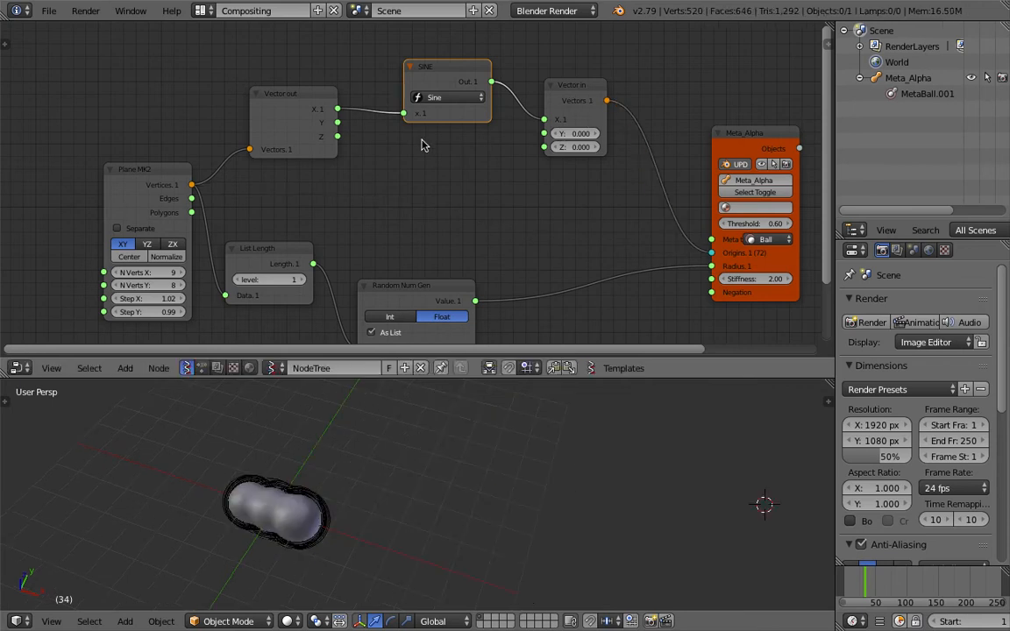
- Link Vector out's Y output directly to Vector in's Y input and move Vector in slightly down
{"action": "left_click_drag", "start_coordinate": [338, 122], "coordinate": [384, 123]}
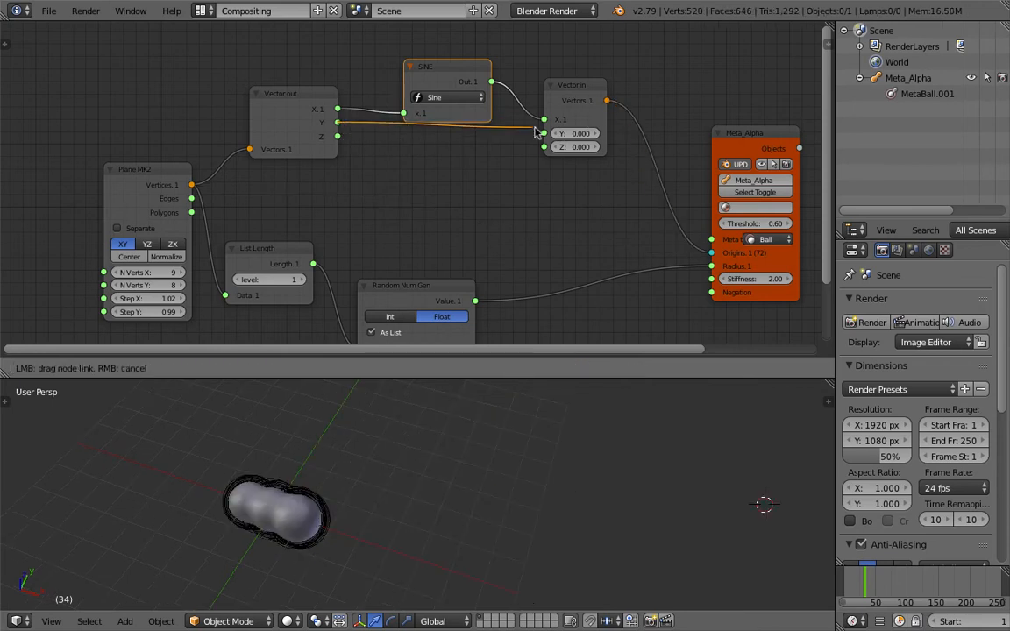
{"action": "left_click_drag", "start_coordinate": [534, 131], "coordinate": [543, 133]}
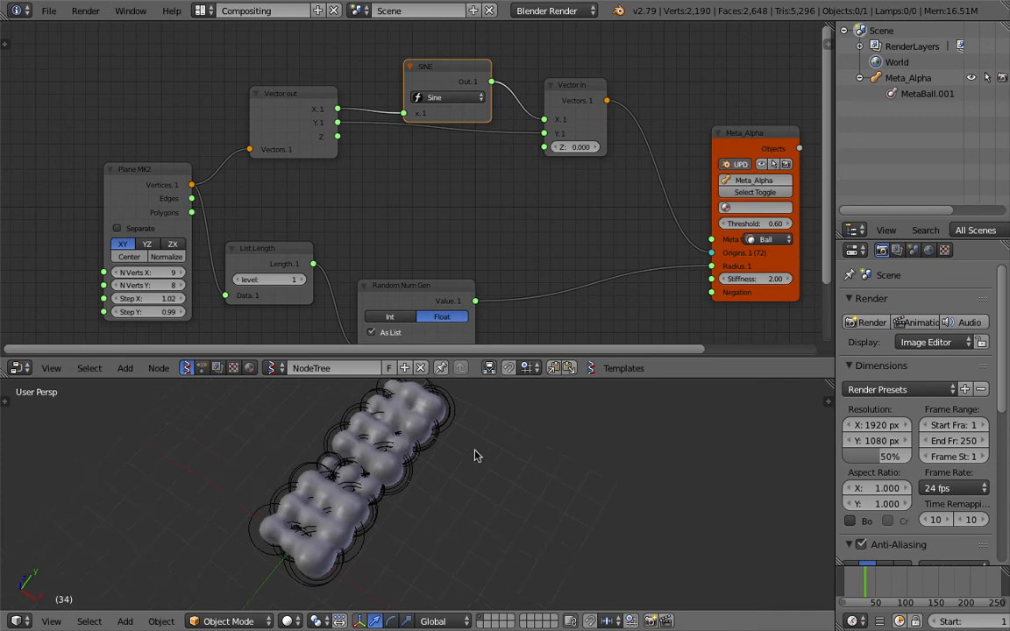
{"action": "left_click_drag", "start_coordinate": [558, 109], "coordinate": [559, 127]}
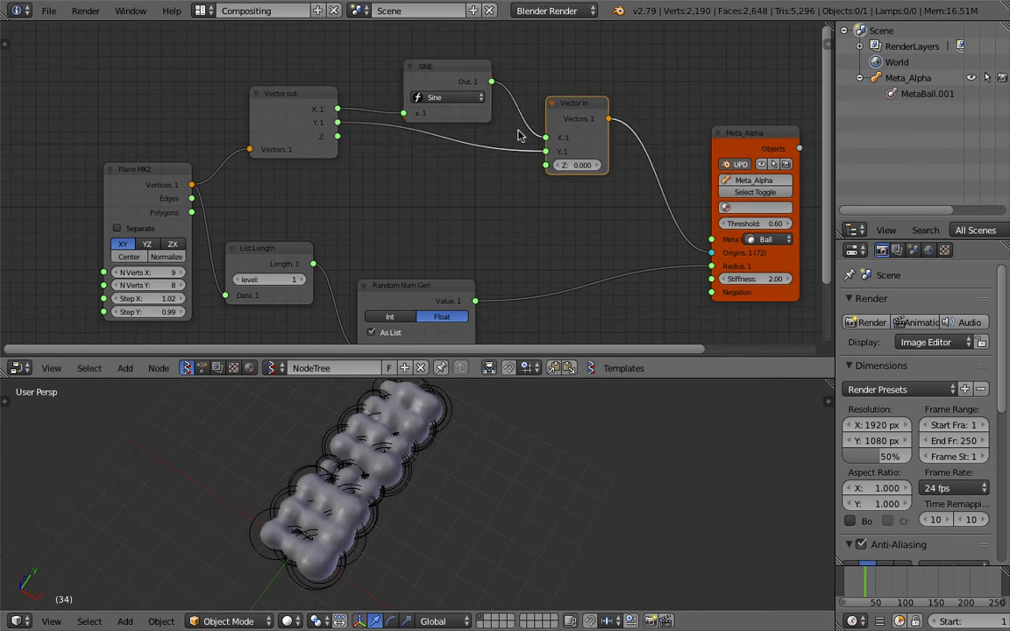
{"action": "middle_click_drag", "start_coordinate": [428, 153], "coordinate": [433, 196]}
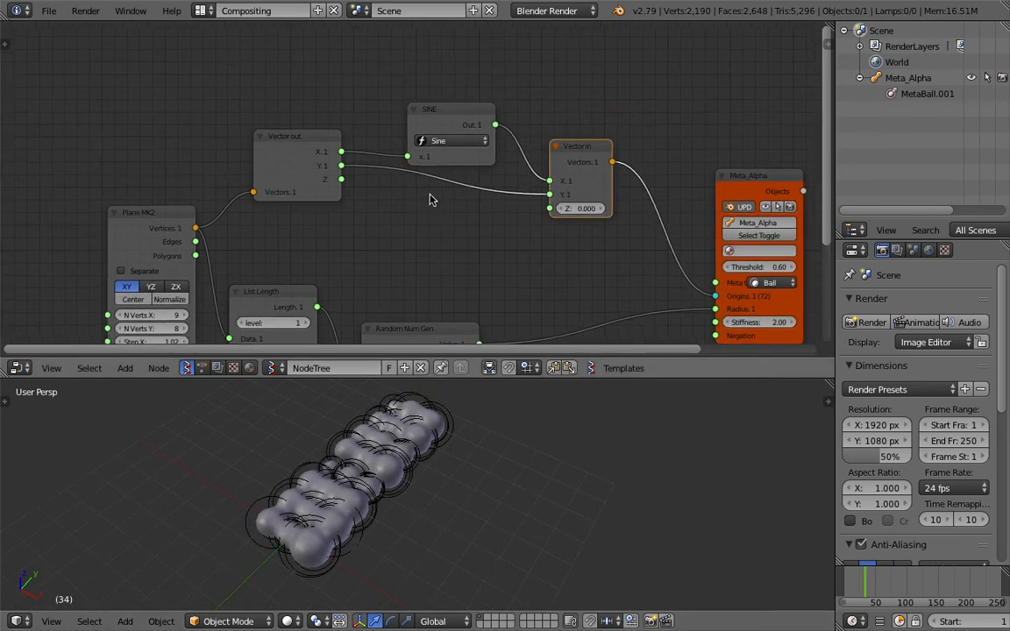
- Add a Math node and insert it on the link between Vector out's X output and the Sine node
{"action": "middle_click_drag", "start_coordinate": [416, 251], "coordinate": [461, 248]}
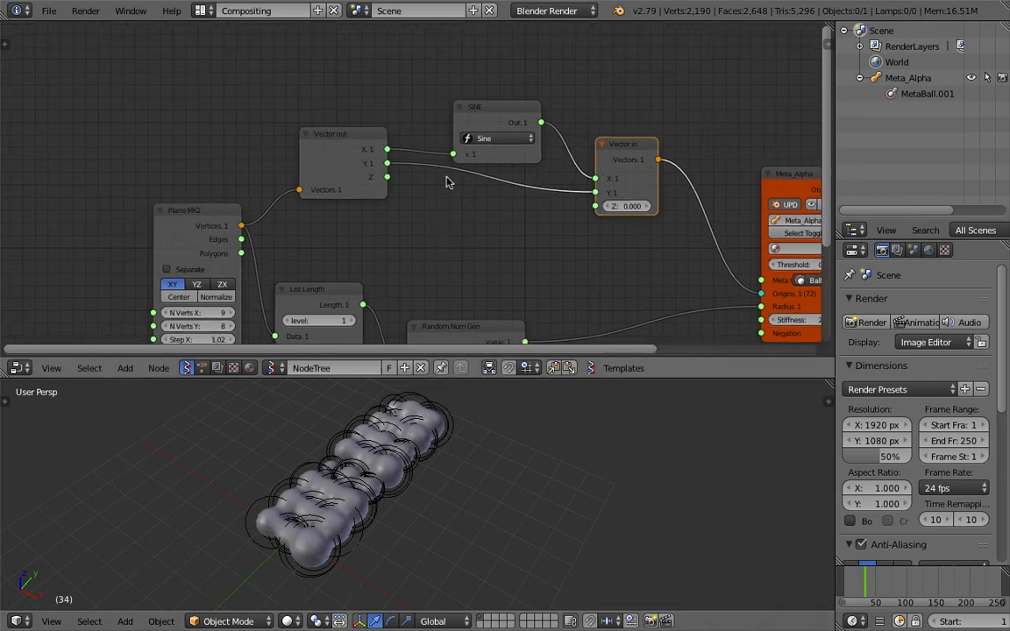
{"action": "left_click_drag", "start_coordinate": [481, 104], "coordinate": [491, 84]}
{"action": "middle_click_drag", "start_coordinate": [372, 187], "coordinate": [378, 208]}
{"action": "left_click_drag", "start_coordinate": [356, 155], "coordinate": [338, 159]}
{"action": "key", "text": "shift+a"}
{"action": "left_click", "coordinate": [363, 92]}
{"action": "type", "text": "math"}
{"action": "key", "text": "Down"}
{"action": "key", "text": "Return"}
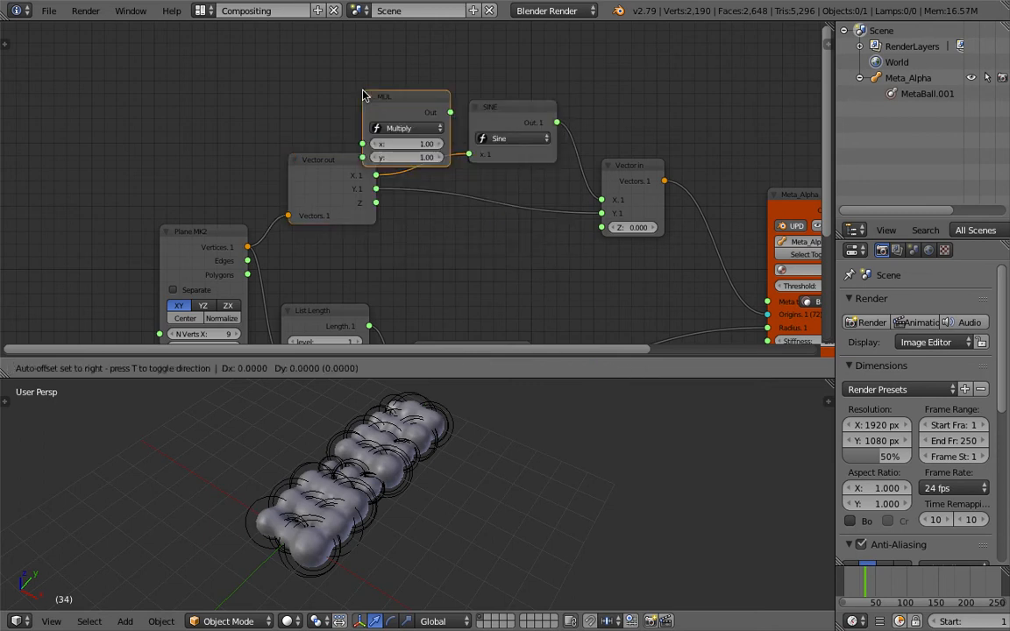
{"action": "left_click", "coordinate": [427, 98]}
- Set the new math node's function to Add with y at 6.37, and move the Sine node slightly down
{"action": "left_click", "coordinate": [469, 134]}
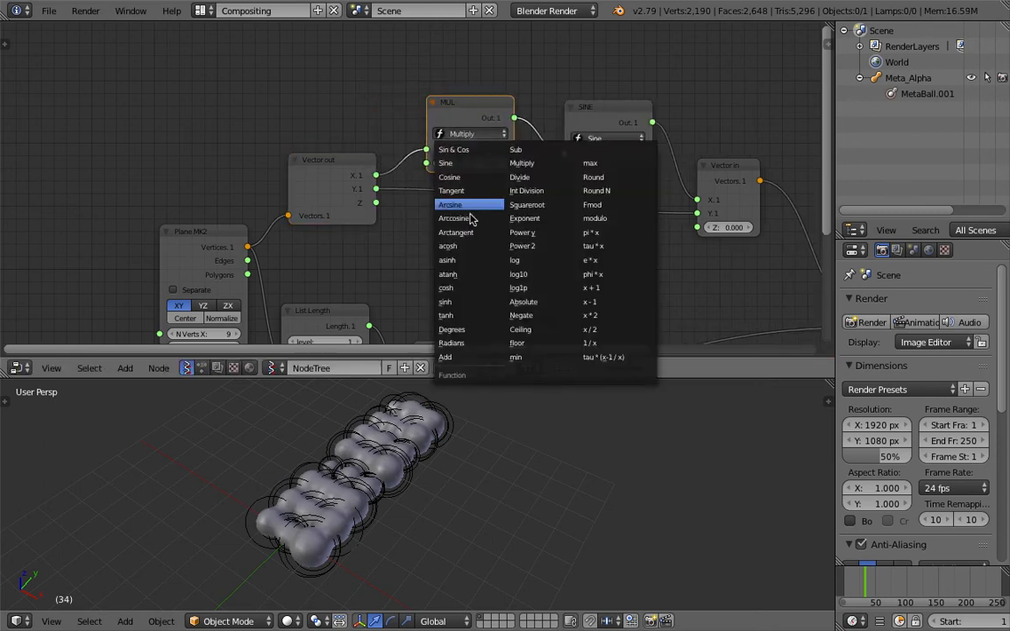
{"action": "left_click", "coordinate": [471, 357]}
{"action": "mouse_move", "coordinate": [471, 164]}
{"action": "left_mouse_down"}
{"action": "mouse_move", "coordinate": [515, 164]}
{"action": "mouse_move", "coordinate": [484, 164]}
{"action": "left_mouse_up"}
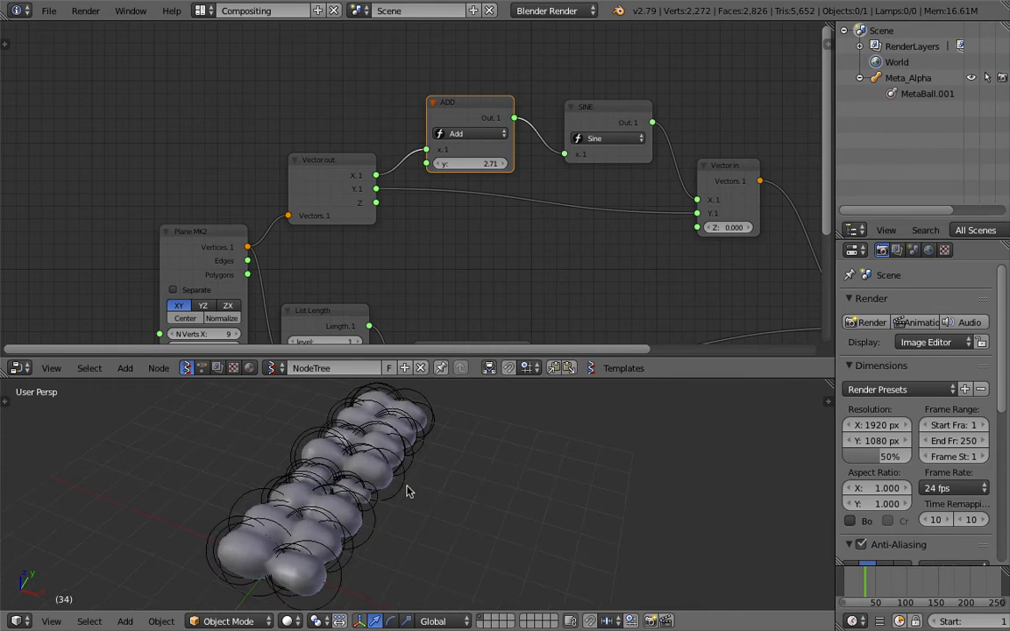
{"action": "middle_click_drag", "start_coordinate": [423, 210], "coordinate": [336, 136]}
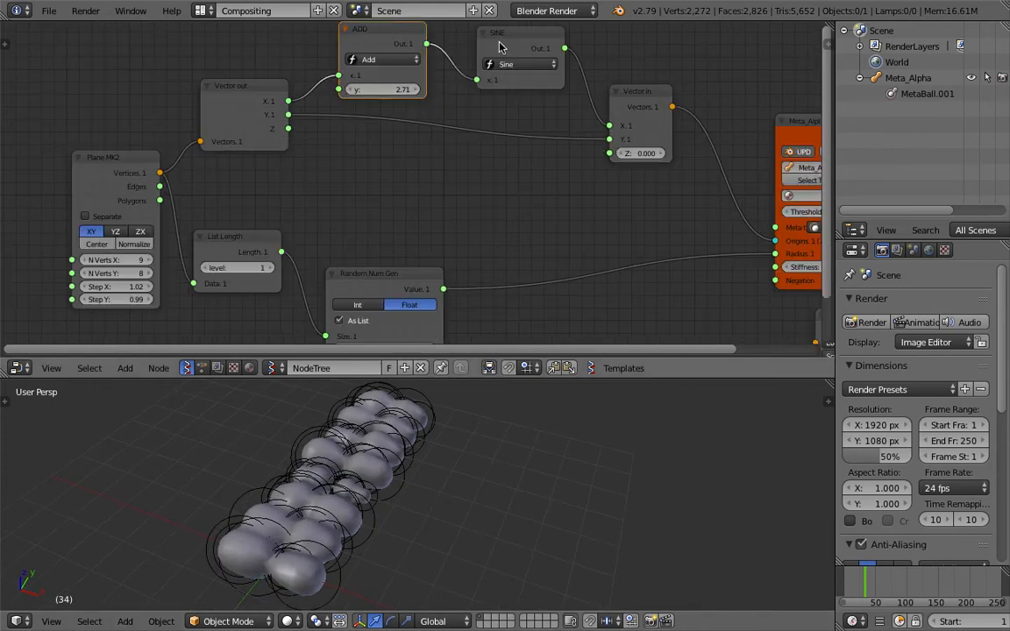
{"action": "left_click_drag", "start_coordinate": [499, 46], "coordinate": [492, 56]}
{"action": "left_click_drag", "start_coordinate": [383, 89], "coordinate": [416, 89]}
{"action": "middle_click_drag", "start_coordinate": [365, 454], "coordinate": [378, 469]}
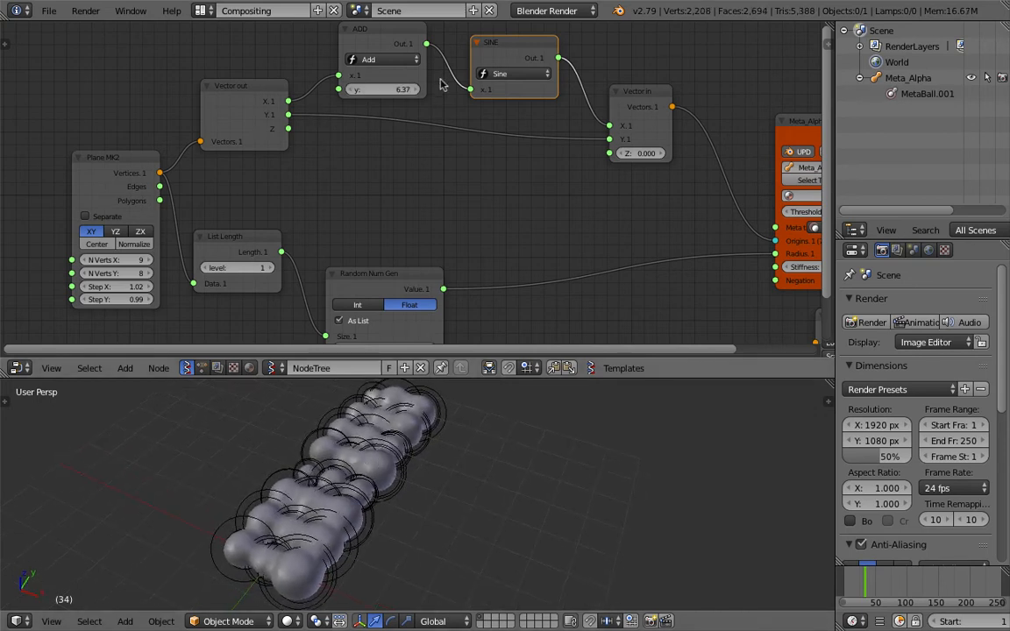
- Reroute the Sine output to Vector in's Z, place Add and Sine lower, and link Vector out's X directly to Vector in's X
{"action": "middle_click_drag", "start_coordinate": [292, 108], "coordinate": [295, 129]}
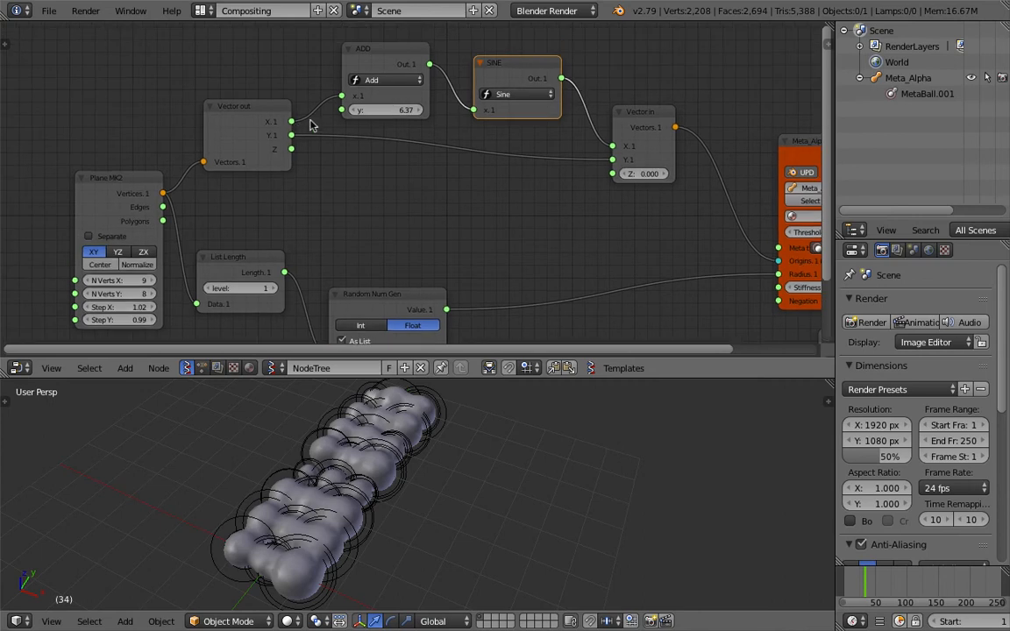
{"action": "middle_click_drag", "start_coordinate": [373, 120], "coordinate": [362, 155]}
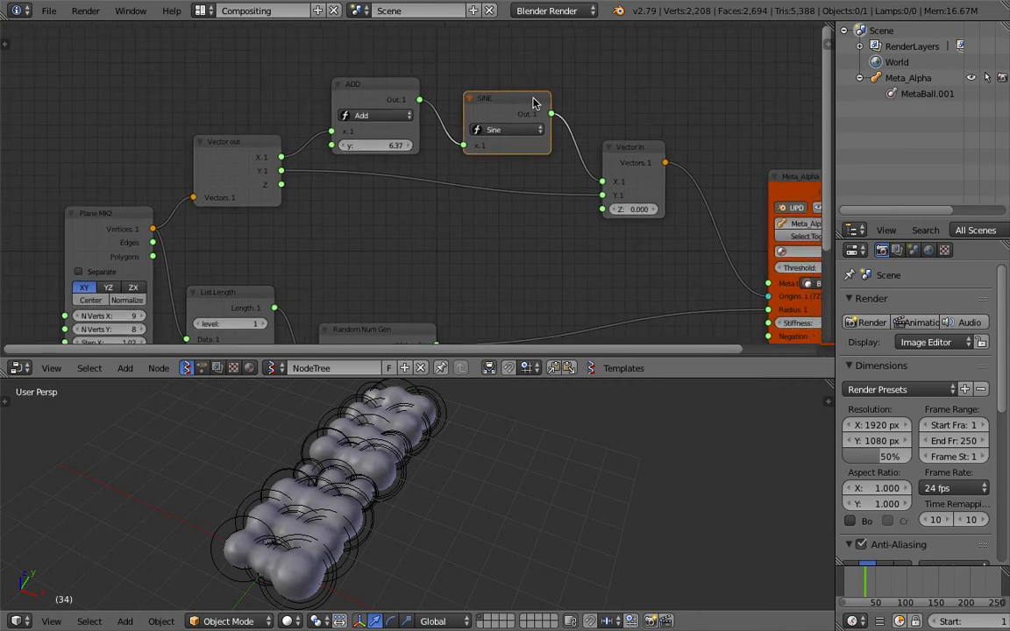
{"action": "left_click_drag", "start_coordinate": [601, 182], "coordinate": [602, 209]}
{"action": "left_click_drag", "start_coordinate": [527, 114], "coordinate": [525, 238]}
{"action": "left_click_drag", "start_coordinate": [376, 85], "coordinate": [364, 233]}
{"action": "left_click_drag", "start_coordinate": [281, 158], "coordinate": [345, 134]}
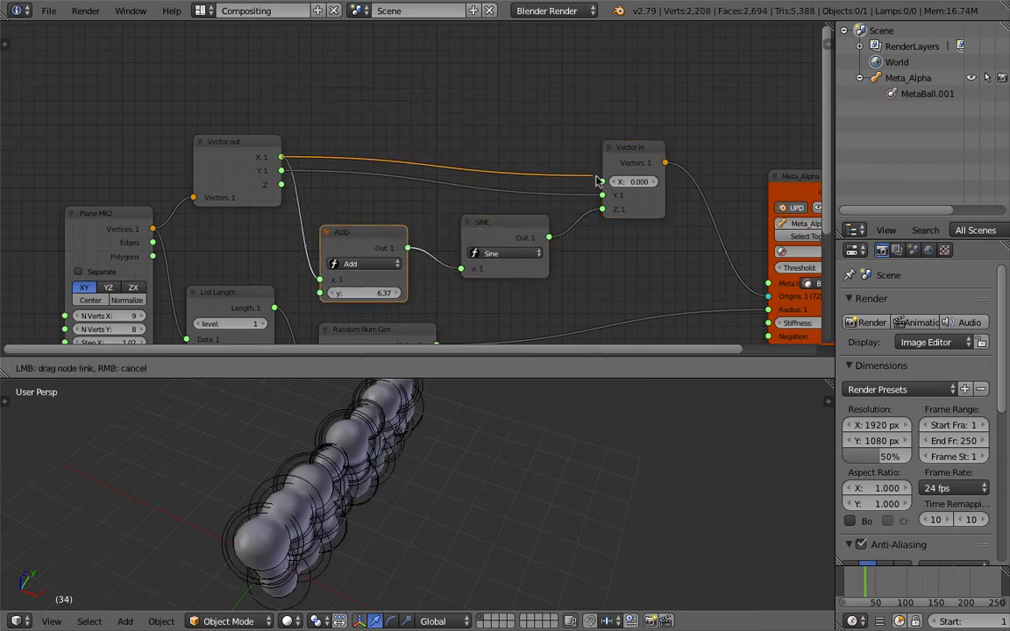
{"action": "left_click_drag", "start_coordinate": [588, 178], "coordinate": [601, 181]}
{"action": "middle_click_drag", "start_coordinate": [554, 474], "coordinate": [377, 386]}
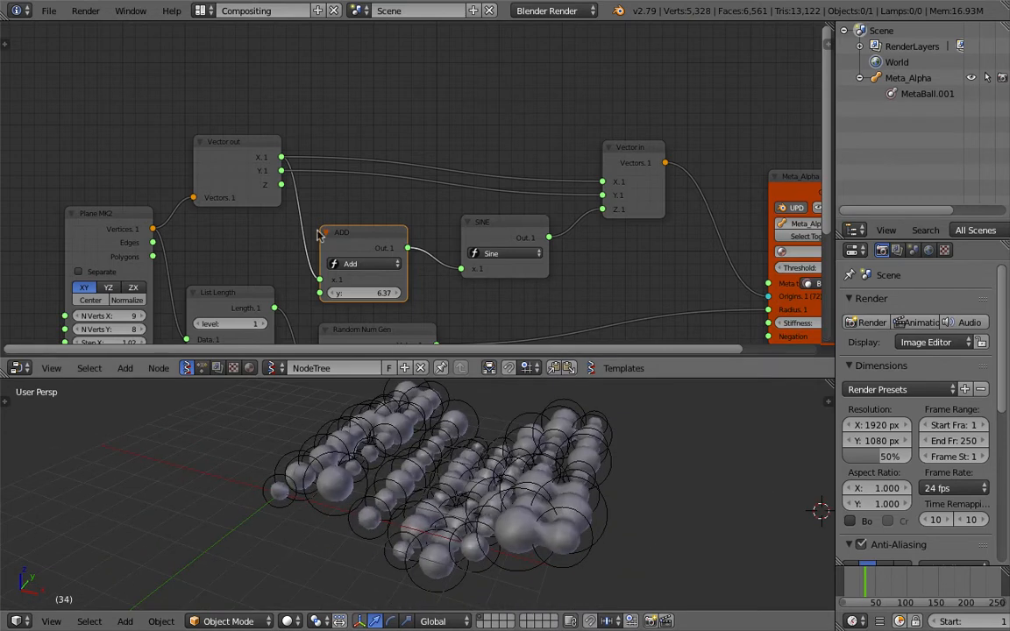
- Move the Add and Sine nodes closer together and set the Add node's y to 8.71
{"action": "left_click_drag", "start_coordinate": [349, 229], "coordinate": [344, 200]}
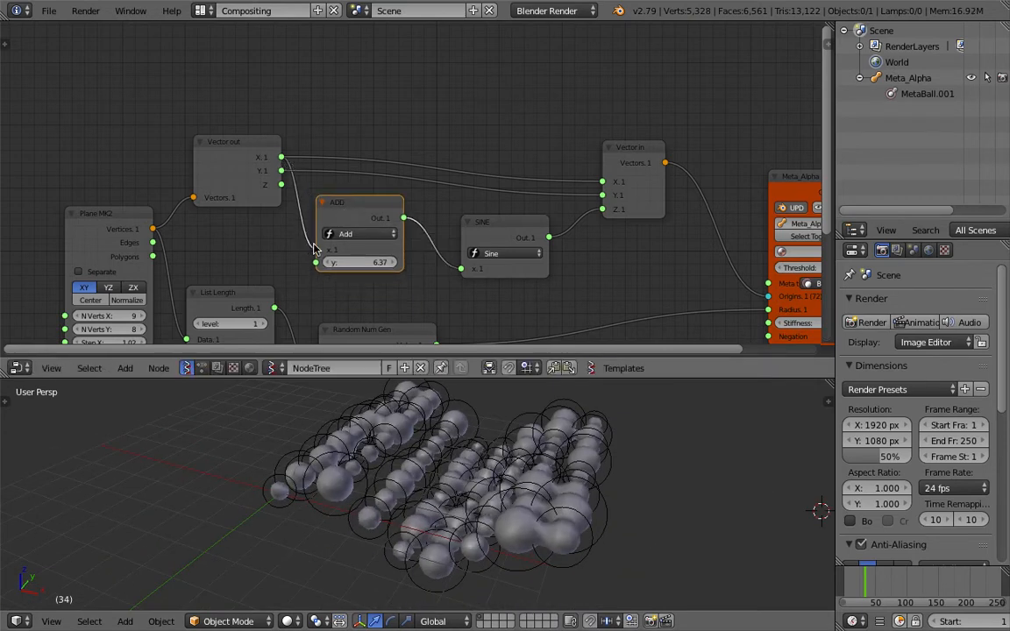
{"action": "scroll", "coordinate": [465, 226], "scroll_direction": "up", "scroll_amount": 2}
{"action": "left_click_drag", "start_coordinate": [548, 236], "coordinate": [481, 216]}
{"action": "middle_click_drag", "start_coordinate": [490, 222], "coordinate": [486, 221]}
{"action": "left_click_drag", "start_coordinate": [487, 220], "coordinate": [469, 214]}
{"action": "left_click_drag", "start_coordinate": [352, 257], "coordinate": [491, 257]}
{"action": "middle_click_drag", "start_coordinate": [356, 236], "coordinate": [372, 201]}
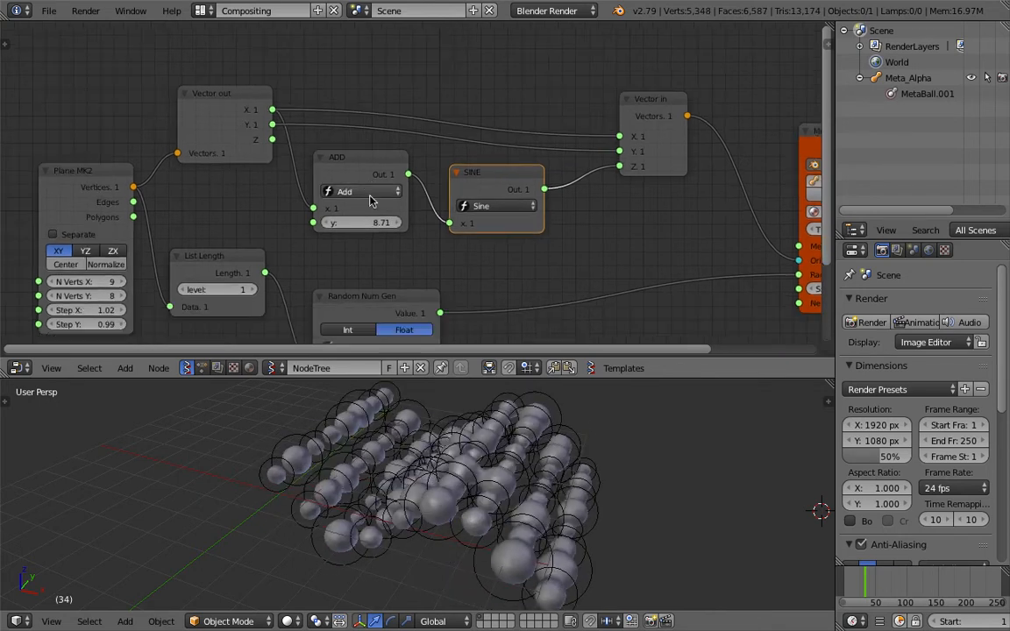
- Set Plane MK2's Step X to 0.87 and Step Y to 0.86, and the Add node's y to 10.03
{"action": "middle_click_drag", "start_coordinate": [232, 226], "coordinate": [261, 190]}
{"action": "left_click_drag", "start_coordinate": [132, 275], "coordinate": [115, 289]}
{"action": "middle_click_drag", "start_coordinate": [265, 437], "coordinate": [294, 442]}
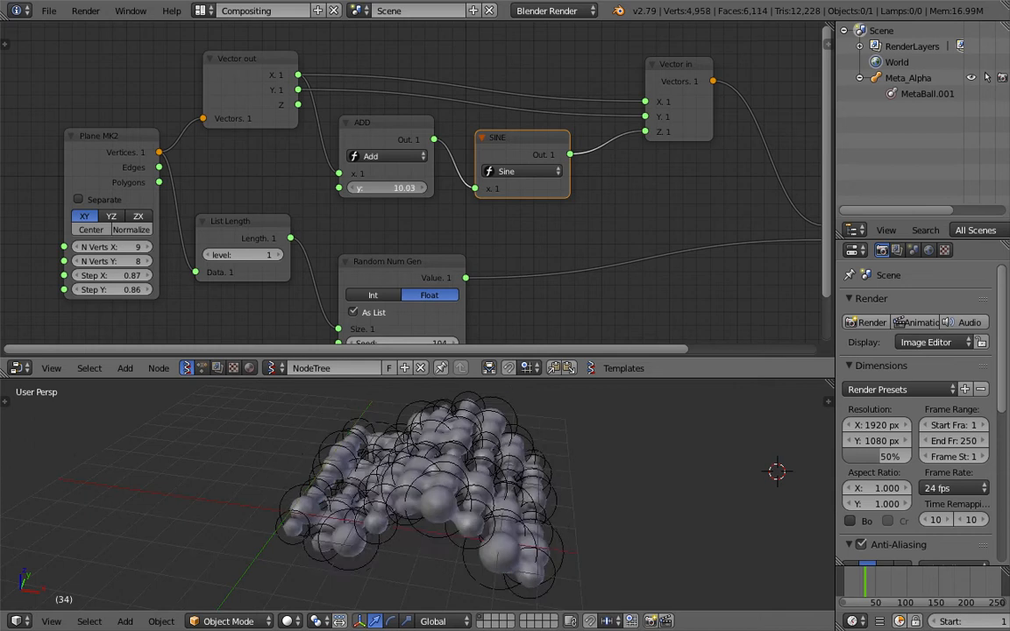
- Set the Add node's y to 20.50 and move Sine and Vector in further along to make room after Add
{"action": "middle_click_drag", "start_coordinate": [496, 157], "coordinate": [243, 183]}
{"action": "left_click_drag", "start_coordinate": [294, 168], "coordinate": [322, 170]}
{"action": "left_click_drag", "start_coordinate": [447, 90], "coordinate": [498, 80]}
{"action": "left_click", "coordinate": [321, 159]}
{"action": "left_click_drag", "start_coordinate": [321, 158], "coordinate": [326, 159]}
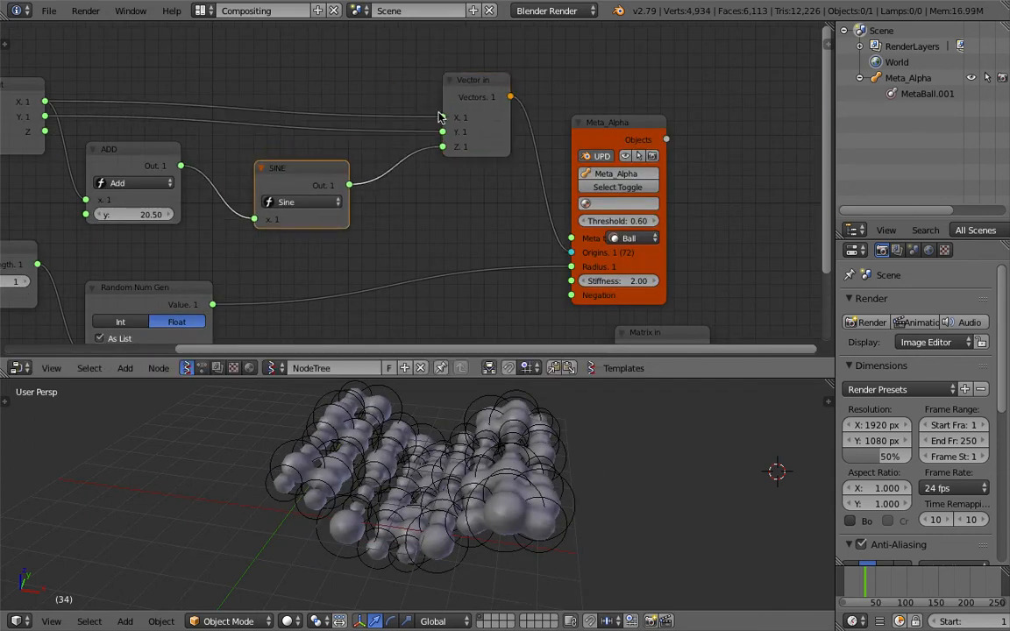
{"action": "left_click_drag", "start_coordinate": [462, 97], "coordinate": [489, 71]}
{"action": "left_click_drag", "start_coordinate": [297, 186], "coordinate": [331, 182]}
- Duplicate the Add node onto the link between Add and Sine and set the copy's function to Multiply
{"action": "key", "text": "shift+d"}
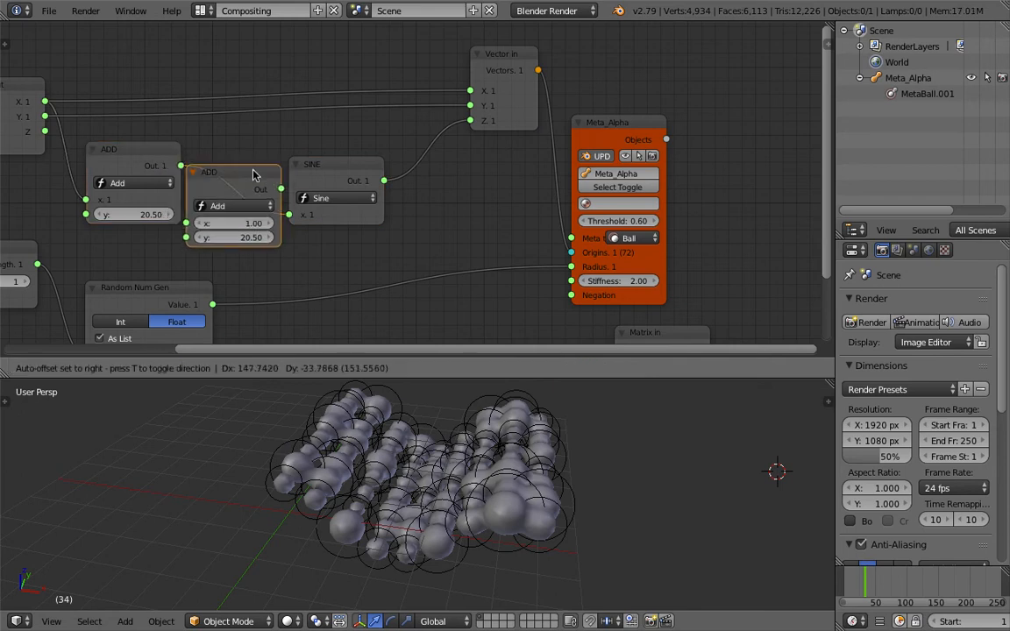
{"action": "left_click", "coordinate": [300, 176]}
{"action": "left_click", "coordinate": [285, 208]}
{"action": "left_click", "coordinate": [355, 237]}
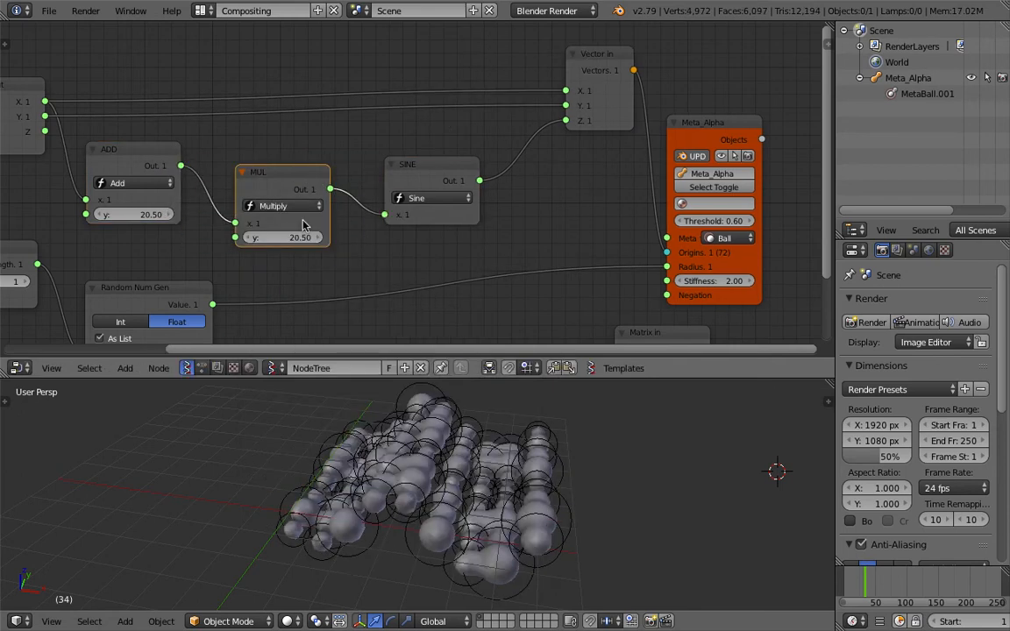
- Adjust the Multiply node's y to 21.43 and the Add node's y to 21.67, and save the file
{"action": "middle_click_drag", "start_coordinate": [451, 516], "coordinate": [487, 516]}
{"action": "left_click_drag", "start_coordinate": [282, 237], "coordinate": [299, 237]}
{"action": "middle_click_drag", "start_coordinate": [210, 218], "coordinate": [275, 206]}
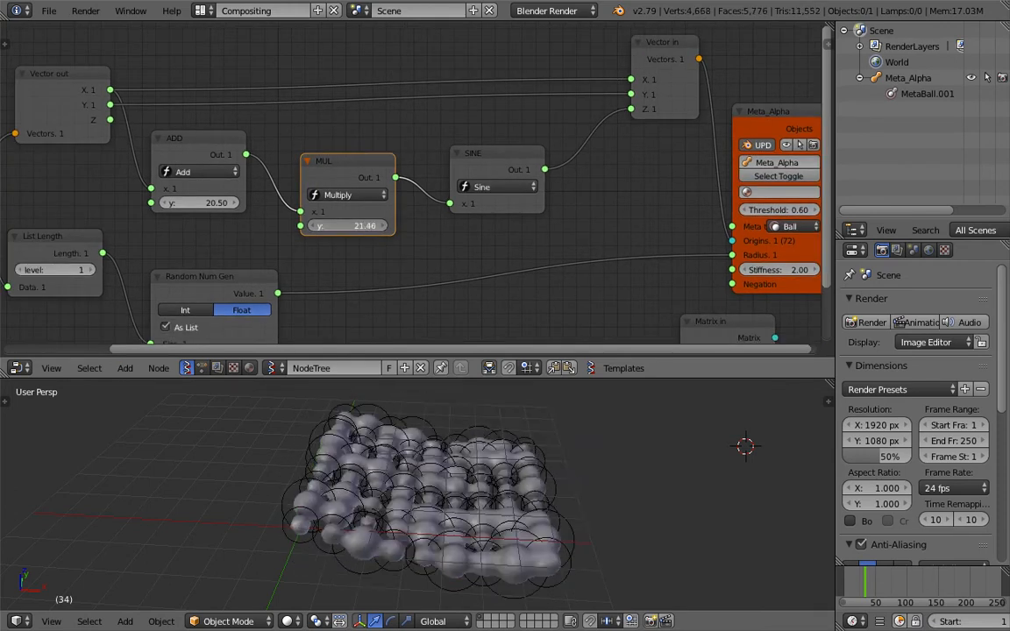
{"action": "key", "text": "ctrl+s"}
{"action": "middle_click_drag", "start_coordinate": [340, 228], "coordinate": [560, 251]}
{"action": "left_click", "coordinate": [293, 196]}
- Add a Frame info node, link its Current Frame output to the Add node's y input, and play the animation
{"action": "key", "text": "shift+a"}
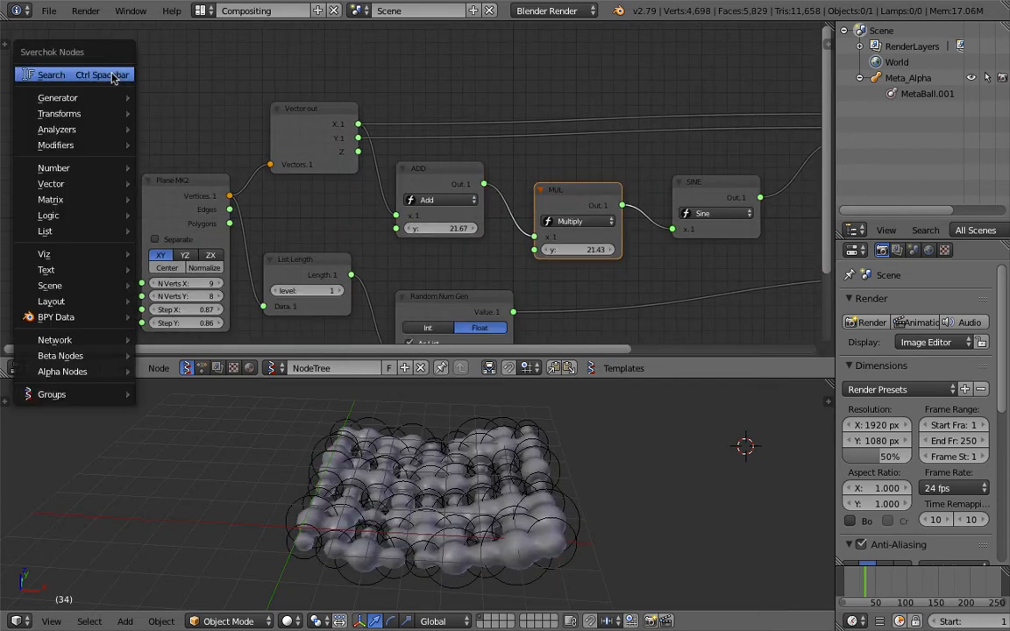
{"action": "left_click", "coordinate": [107, 73]}
{"action": "type", "text": "fra"}
{"action": "left_click", "coordinate": [141, 132]}
{"action": "left_click", "coordinate": [125, 65]}
{"action": "left_click_drag", "start_coordinate": [207, 82], "coordinate": [344, 184]}
{"action": "left_click_drag", "start_coordinate": [395, 228], "coordinate": [396, 229]}
{"action": "key", "text": "alt+a"}
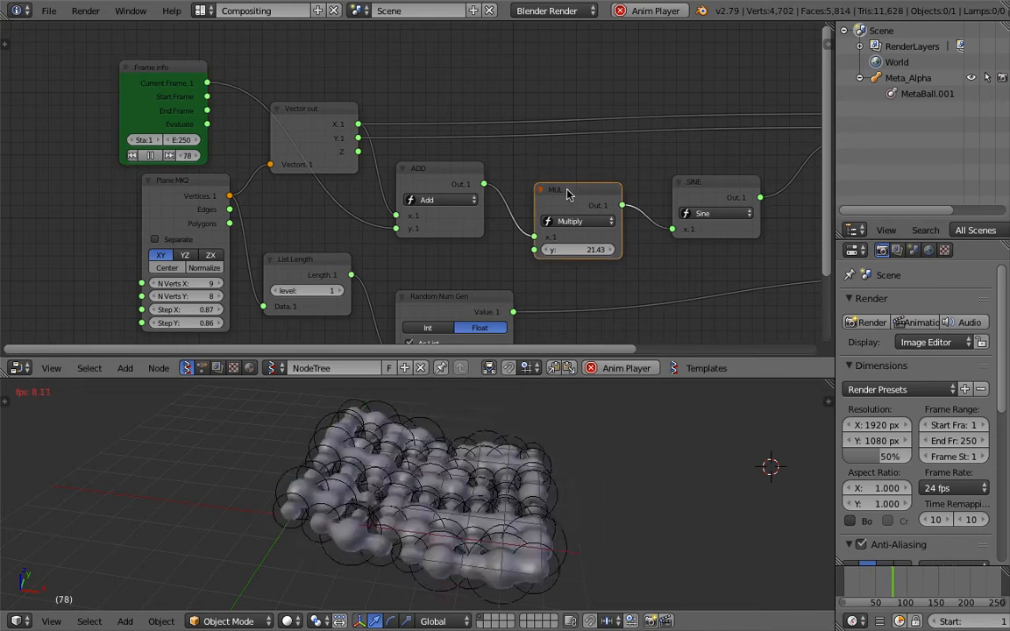
- Duplicate the Multiply node onto the link from Frame info to Add, set its y to 0.02, and stop playback
{"action": "key", "text": "shift+d"}
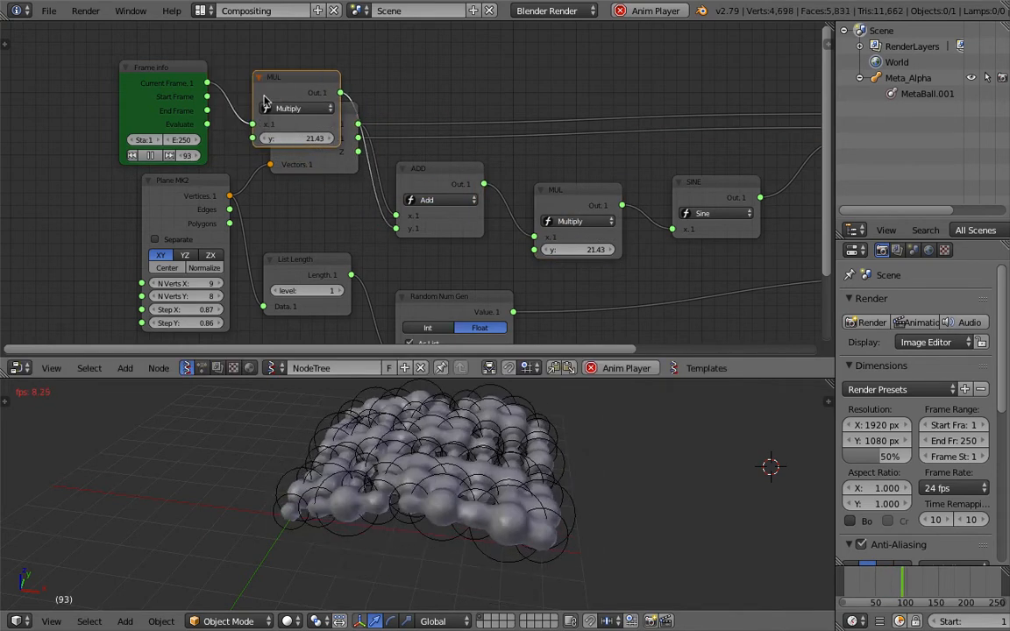
{"action": "left_click_drag", "start_coordinate": [120, 77], "coordinate": [51, 71]}
{"action": "left_click_drag", "start_coordinate": [293, 86], "coordinate": [179, 83]}
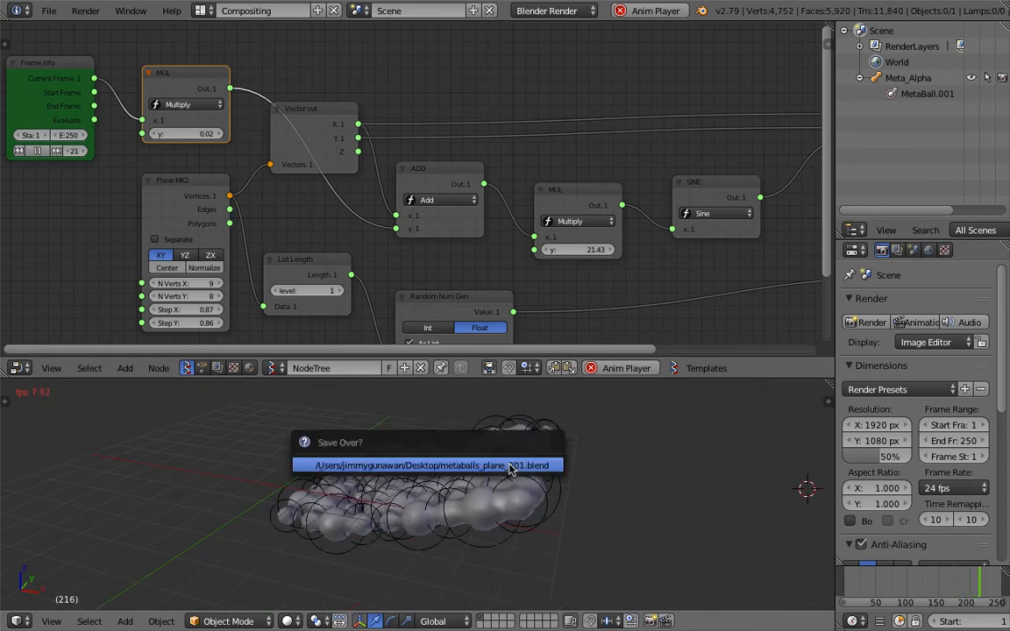
{"action": "key", "text": "alt+a"}
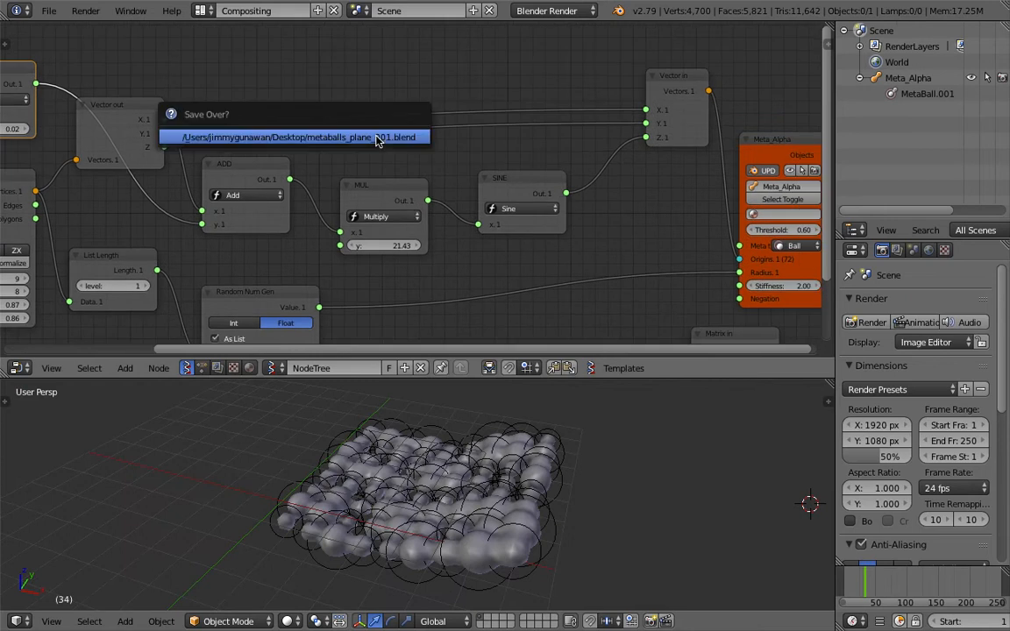
- Space Meta_Alpha and Vector in further apart and save over metaballs_plane_001.blend
{"action": "middle_click_drag", "start_coordinate": [505, 153], "coordinate": [308, 161]}
{"action": "left_click_drag", "start_coordinate": [558, 153], "coordinate": [681, 174]}
{"action": "middle_click_drag", "start_coordinate": [540, 178], "coordinate": [574, 175]}
{"action": "left_click_drag", "start_coordinate": [513, 98], "coordinate": [503, 84]}
{"action": "scroll", "coordinate": [514, 108], "scroll_direction": "down", "scroll_amount": 1}
{"action": "middle_click_drag", "start_coordinate": [541, 111], "coordinate": [499, 138]}
{"action": "key", "text": "ctrl+s"}
{"action": "left_click", "coordinate": [500, 139]}
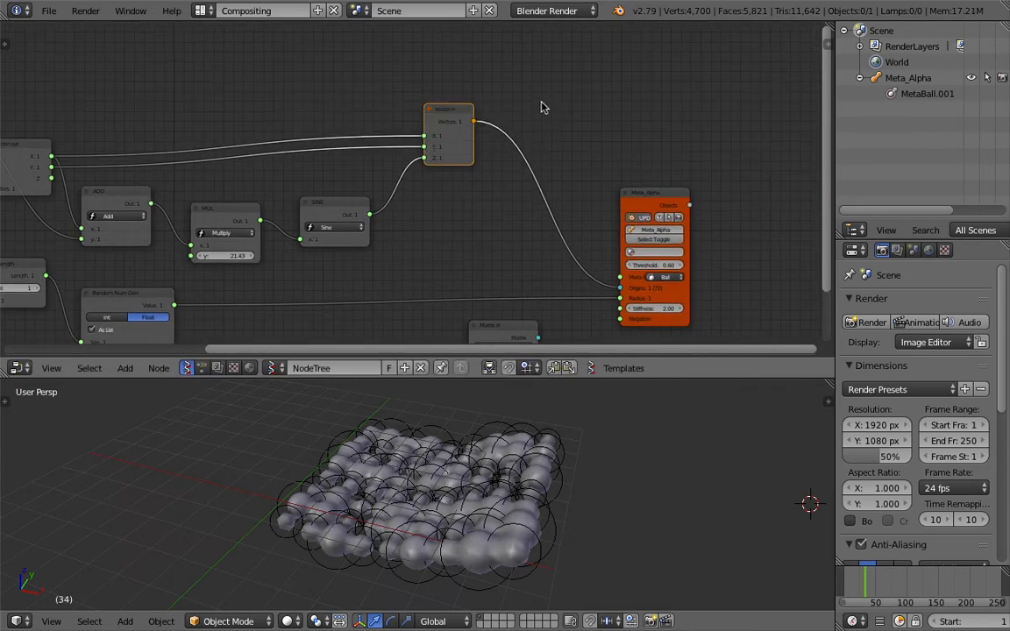
- Add a Vector Noise MK2 node, feed Vector in's vectors into its Vertices input, and move Meta_Alpha further along
{"action": "scroll", "coordinate": [536, 104], "scroll_direction": "down", "scroll_amount": 1}
{"action": "middle_click_drag", "start_coordinate": [529, 98], "coordinate": [490, 111]}
{"action": "scroll", "coordinate": [488, 113], "scroll_direction": "up", "scroll_amount": 1}
{"action": "key", "text": "shift+a"}
{"action": "left_click", "coordinate": [491, 106]}
{"action": "type", "text": "vector noi"}
{"action": "key", "text": "Return"}
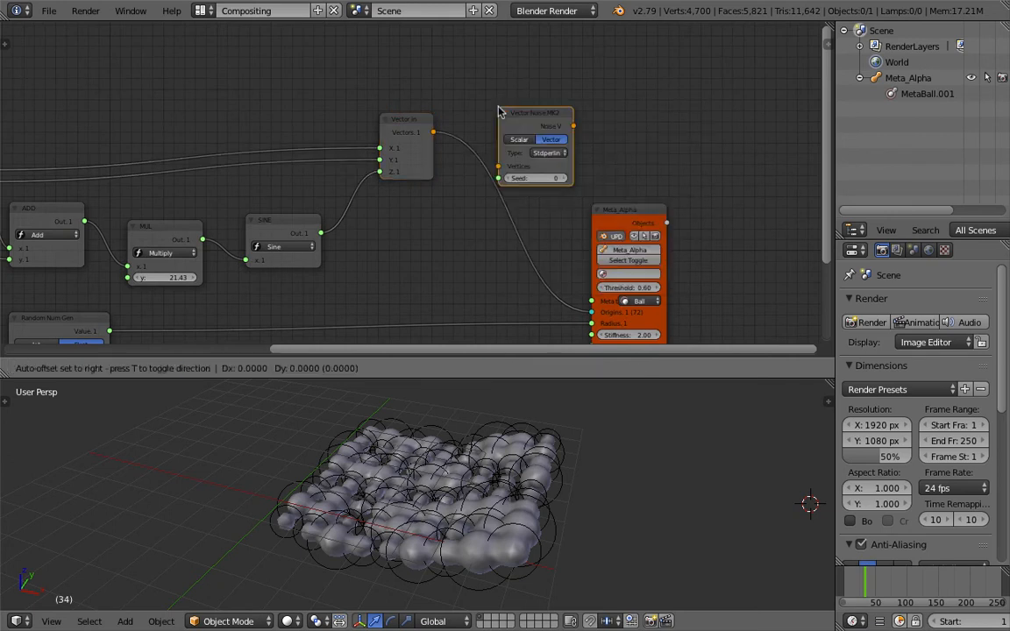
{"action": "left_click", "coordinate": [495, 64]}
{"action": "left_click_drag", "start_coordinate": [434, 132], "coordinate": [496, 119]}
{"action": "left_click_drag", "start_coordinate": [620, 209], "coordinate": [704, 201]}
- Add a vector math node before Meta_Alpha and link the Vector Noise output to its A input
{"action": "key", "text": "shift+a"}
{"action": "left_click", "coordinate": [606, 107]}
{"action": "type", "text": "vector n"}
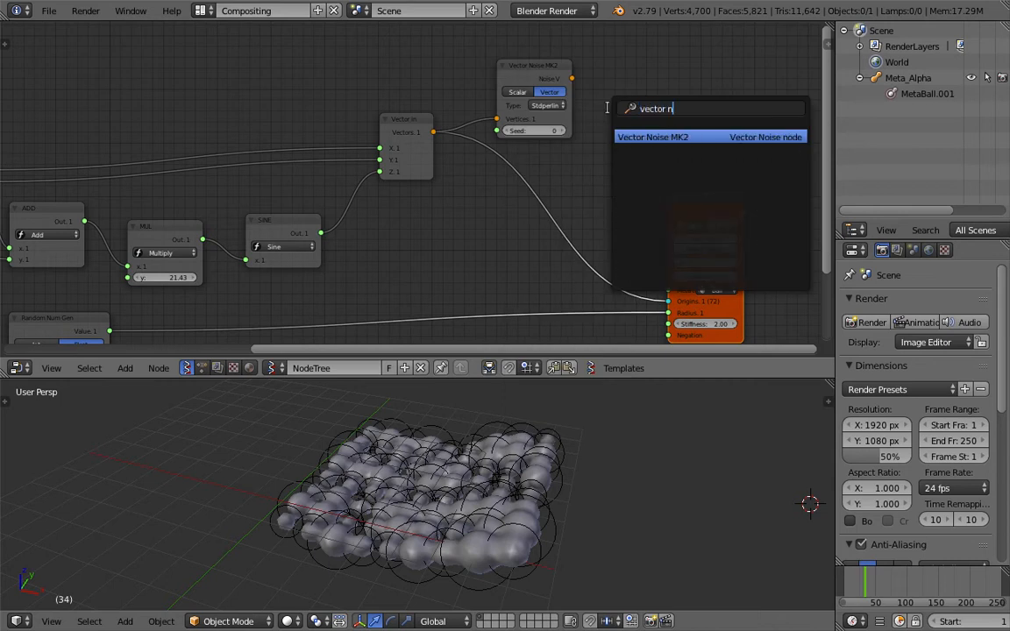
{"action": "key", "text": "Return"}
{"action": "left_click", "coordinate": [606, 107]}
{"action": "middle_click_drag", "start_coordinate": [377, 148], "coordinate": [461, 153]}
{"action": "scroll", "coordinate": [456, 166], "scroll_direction": "up", "scroll_amount": 2}
{"action": "middle_click_drag", "start_coordinate": [421, 187], "coordinate": [491, 197]}
{"action": "middle_click_drag", "start_coordinate": [552, 186], "coordinate": [331, 212]}
{"action": "left_click_drag", "start_coordinate": [484, 86], "coordinate": [382, 155]}
- Set the vector math function to Add and connect its output to Meta_Alpha's Origins, moving Meta_Alpha further along
{"action": "left_click", "coordinate": [646, 164]}
{"action": "left_click", "coordinate": [632, 207]}
{"action": "middle_click_drag", "start_coordinate": [688, 170], "coordinate": [605, 167]}
{"action": "left_click_drag", "start_coordinate": [603, 198], "coordinate": [684, 187]}
{"action": "left_click_drag", "start_coordinate": [578, 115], "coordinate": [641, 307]}
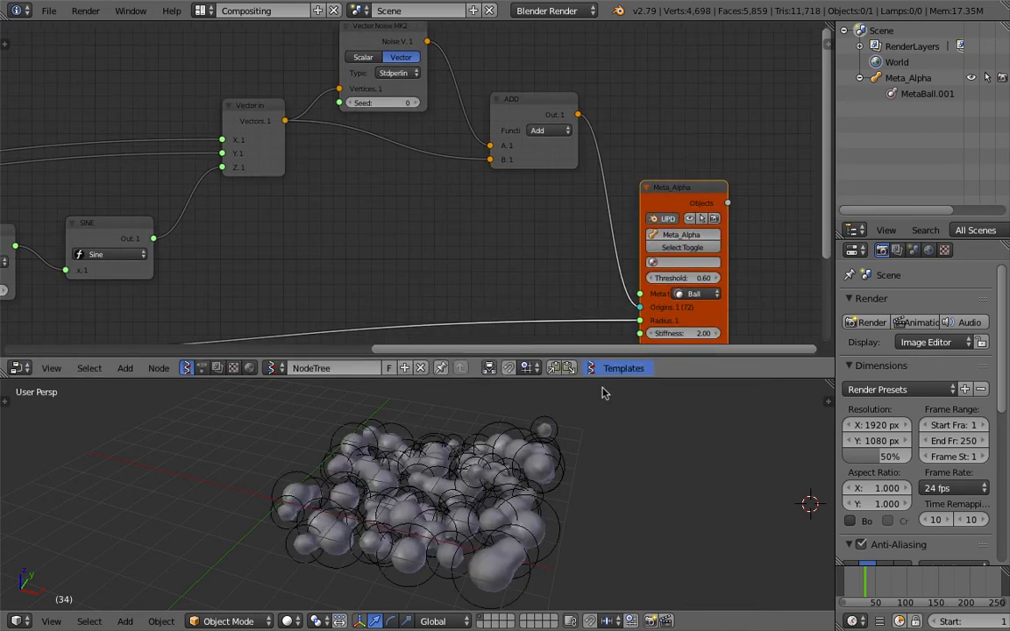
- Play the animation and examine the noise-displaced metaballs in the maximized 3D viewport
{"action": "middle_click_drag", "start_coordinate": [436, 192], "coordinate": [595, 206]}
{"action": "key", "text": "alt+a"}
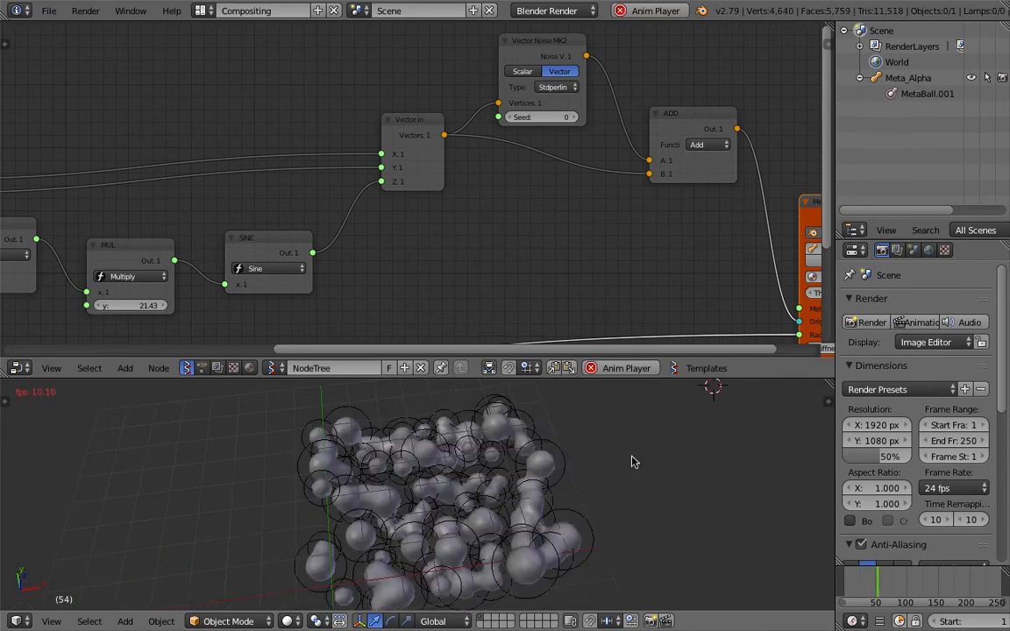
{"action": "key", "text": "shift+space"}
{"action": "middle_click_drag", "start_coordinate": [744, 340], "coordinate": [748, 356]}
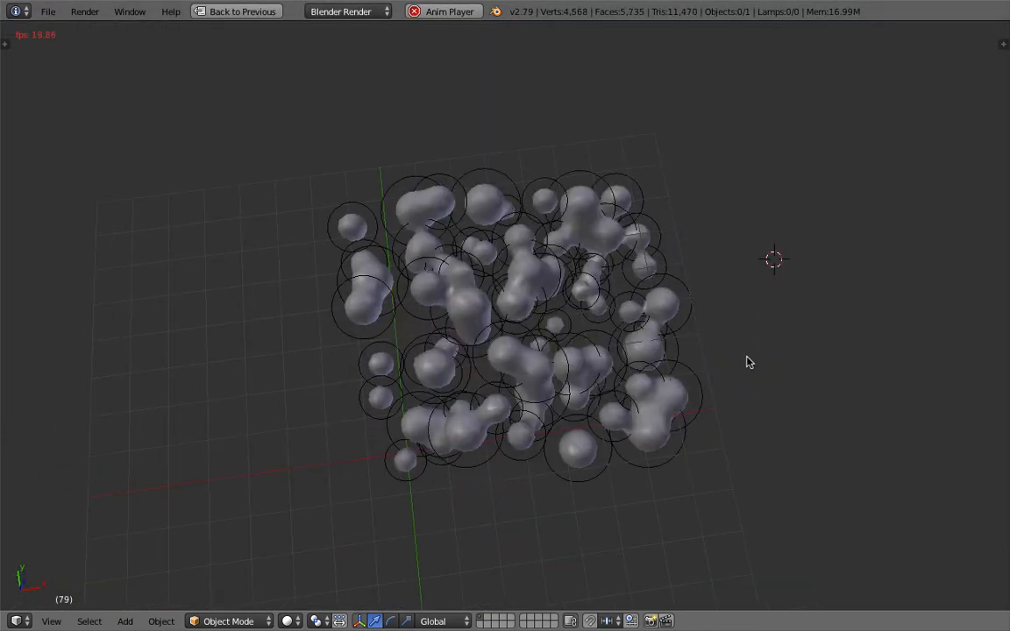
{"action": "key", "text": "shift+space"}
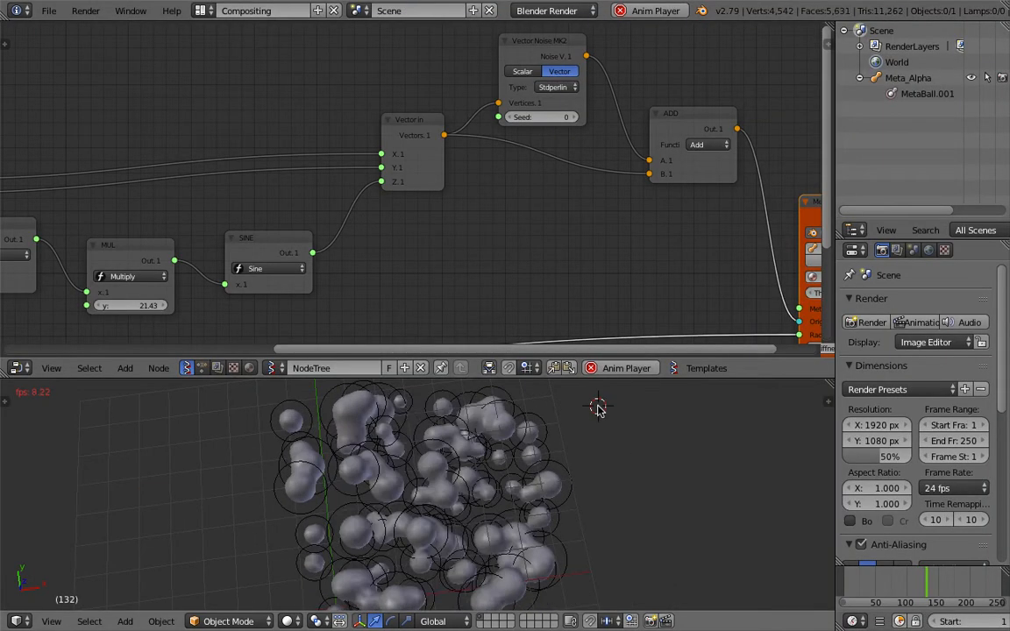
{"action": "key", "text": "shift+space"}
{"action": "scroll", "coordinate": [554, 322], "scroll_direction": "up", "scroll_amount": 2}
{"action": "middle_click_drag", "start_coordinate": [586, 318], "coordinate": [569, 359], "text": "shift"}
{"action": "key", "text": "Escape"}
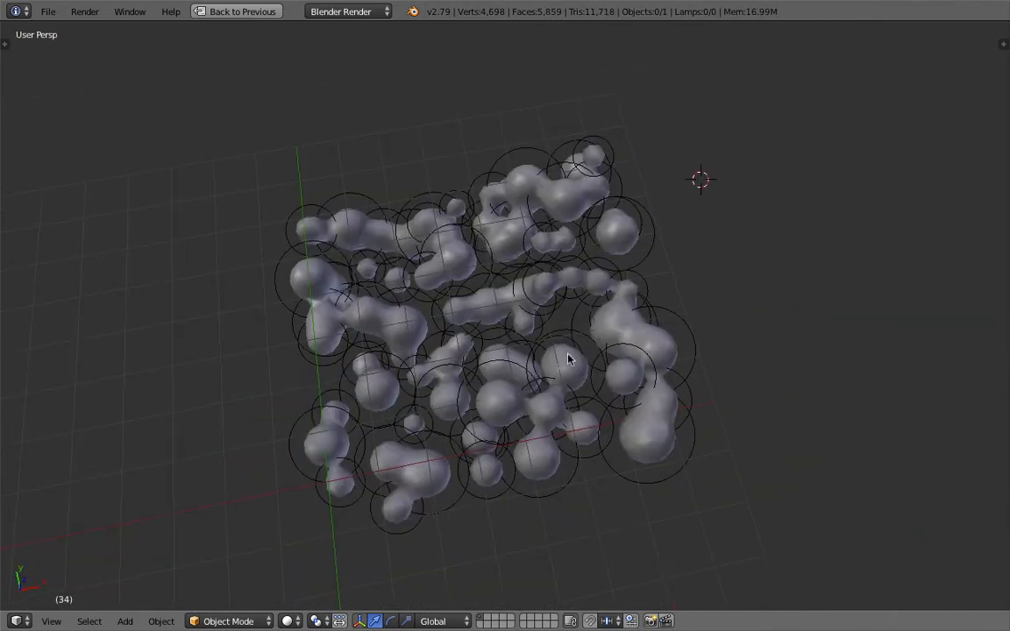
- Return to the previous split layout and save over the existing blend file
{"action": "left_click", "coordinate": [251, 13]}
{"action": "middle_click_drag", "start_coordinate": [546, 491], "coordinate": [455, 442]}
{"action": "key", "text": "ctrl+s"}
{"action": "left_click", "coordinate": [455, 442]}
- Tidy the node layout by repositioning Meta_Alpha, Frame info and the Multiply node next to Frame info
{"action": "scroll", "coordinate": [452, 232], "scroll_direction": "down", "scroll_amount": 4}
{"action": "middle_click_drag", "start_coordinate": [452, 232], "coordinate": [517, 202]}
{"action": "scroll", "coordinate": [529, 225], "scroll_direction": "down", "scroll_amount": 1}
{"action": "scroll", "coordinate": [516, 203], "scroll_direction": "down", "scroll_amount": 1}
{"action": "left_click_drag", "start_coordinate": [797, 158], "coordinate": [779, 147]}
{"action": "middle_click_drag", "start_coordinate": [482, 186], "coordinate": [511, 179]}
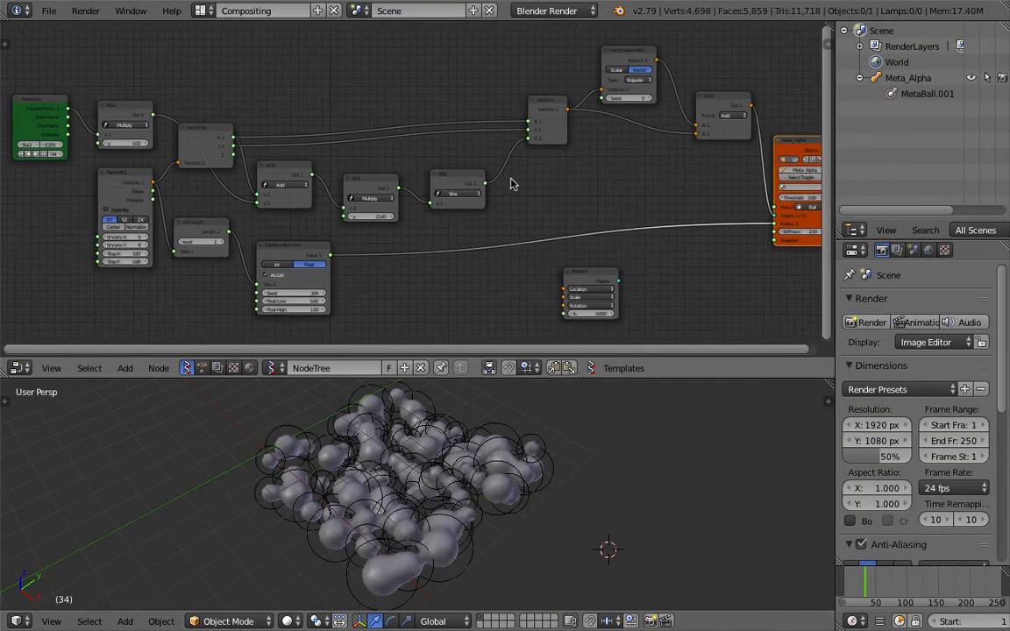
{"action": "middle_click_drag", "start_coordinate": [428, 199], "coordinate": [503, 200]}
{"action": "left_click_drag", "start_coordinate": [111, 110], "coordinate": [67, 100]}
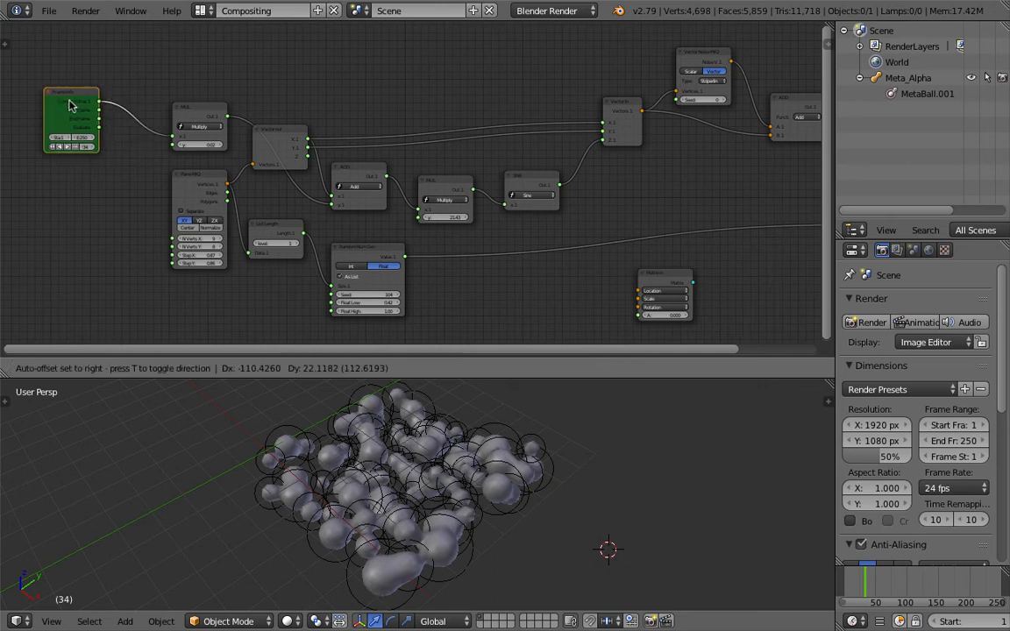
{"action": "left_click_drag", "start_coordinate": [181, 113], "coordinate": [159, 99]}
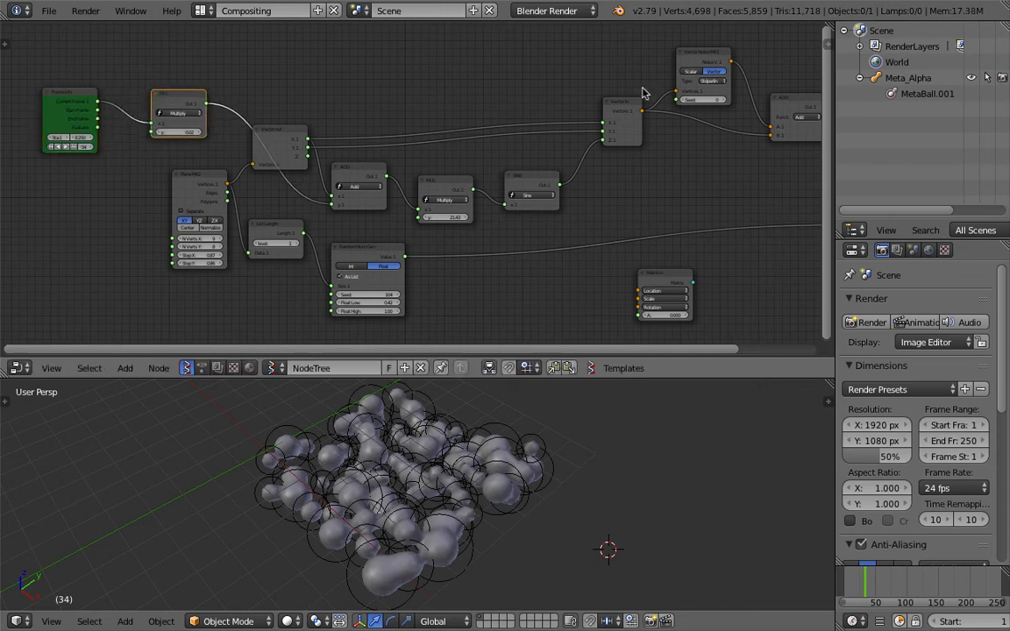
{"action": "middle_click_drag", "start_coordinate": [613, 161], "coordinate": [573, 147]}
{"action": "scroll", "coordinate": [598, 527], "scroll_direction": "down", "scroll_amount": 1}
- Add a Torus mesh at the 3D cursor beside the metaballs
{"action": "middle_click_drag", "start_coordinate": [487, 447], "coordinate": [645, 480]}
{"action": "scroll", "coordinate": [616, 458], "scroll_direction": "down", "scroll_amount": 2}
{"action": "middle_click_drag", "start_coordinate": [615, 458], "coordinate": [545, 439], "text": "shift"}
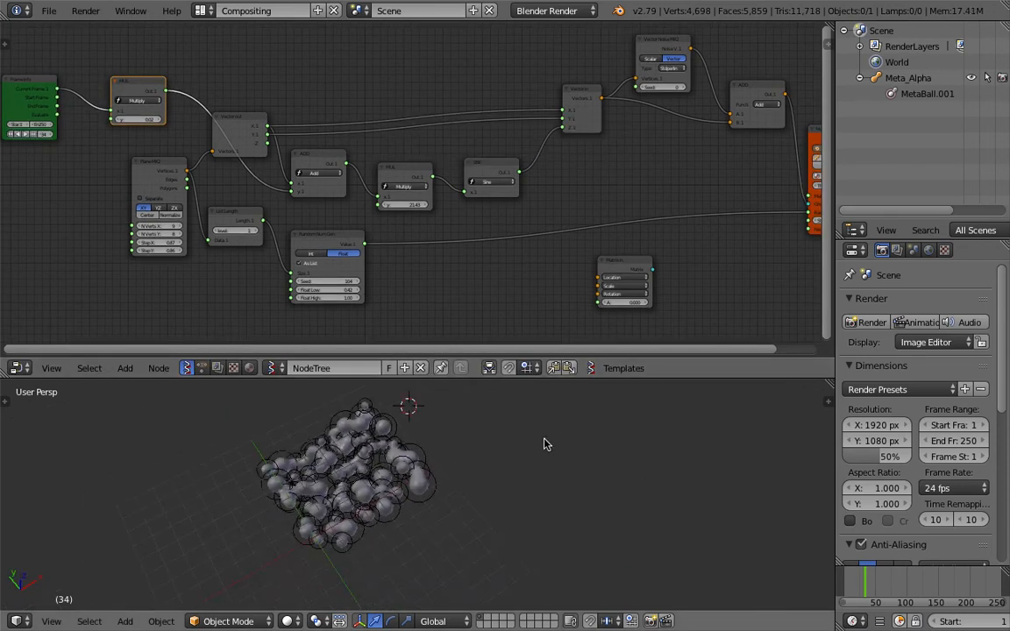
{"action": "key", "text": "shift+a"}
{"action": "mouse_move", "coordinate": [546, 388]}
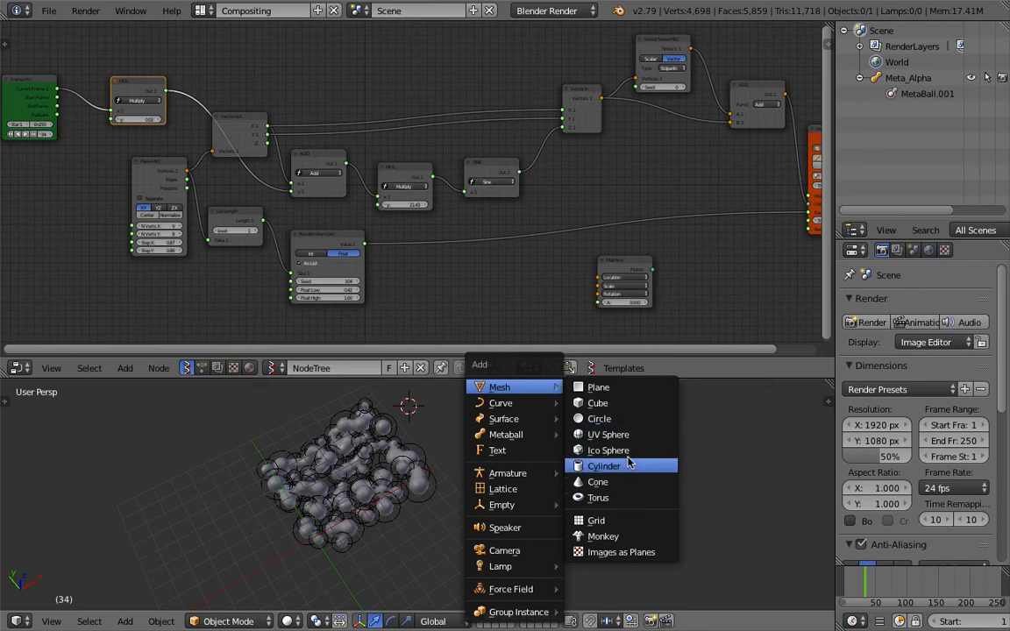
{"action": "left_click", "coordinate": [622, 498]}
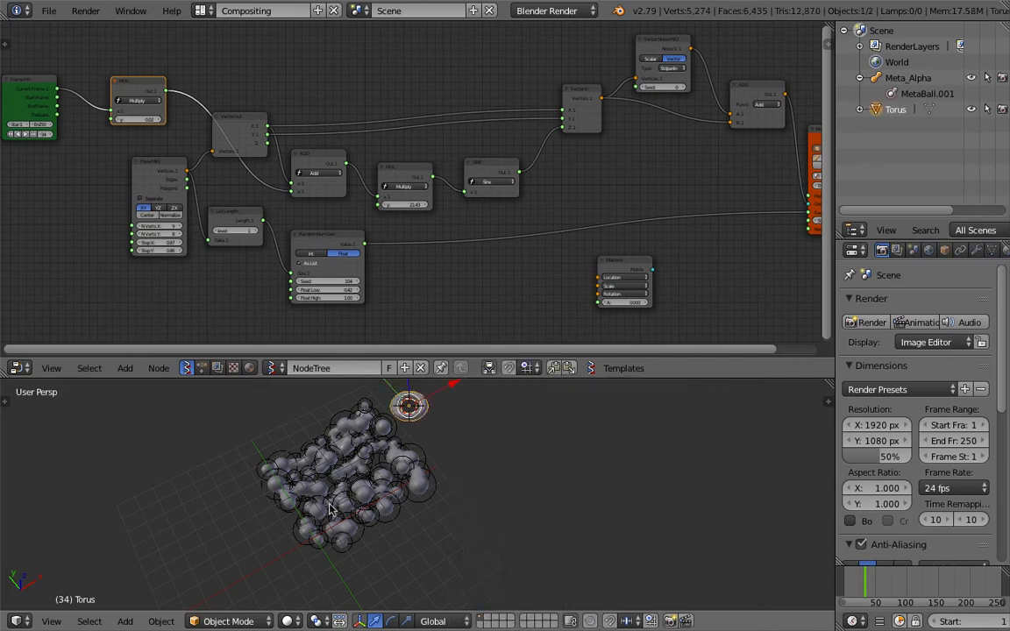
- Scale the torus up to roughly the size of the metaball cluster and move it clear of the metaballs
{"action": "key", "text": "g"}
{"action": "key", "text": "s"}
{"action": "left_click", "coordinate": [625, 501]}
{"action": "key", "text": "g"}
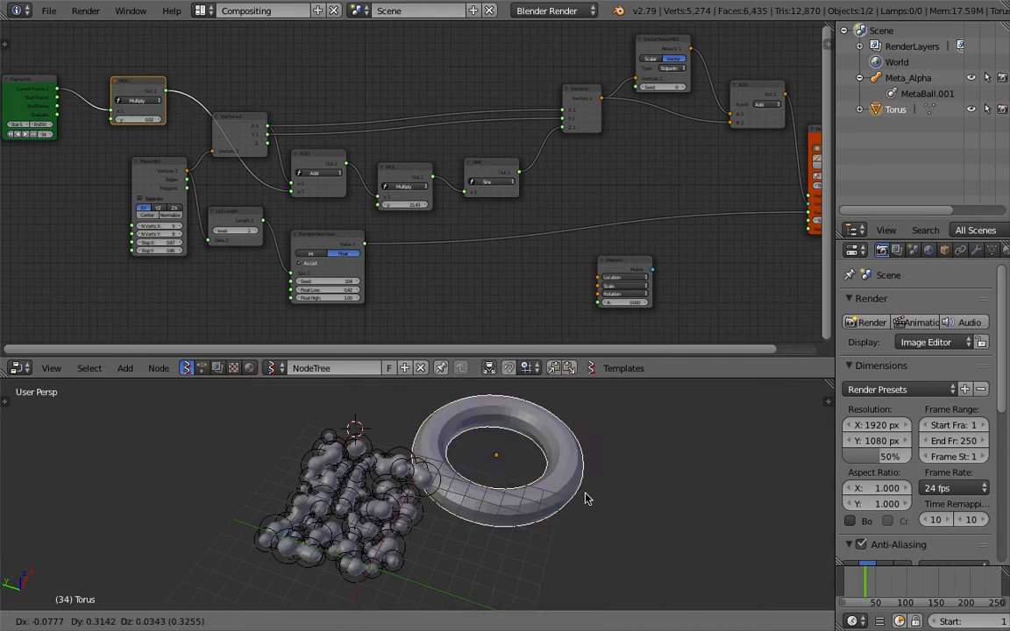
{"action": "left_click", "coordinate": [631, 514]}
{"action": "middle_click_drag", "start_coordinate": [461, 480], "coordinate": [416, 442]}
{"action": "key", "text": "g"}
{"action": "left_click", "coordinate": [559, 430]}
{"action": "middle_click_drag", "start_coordinate": [559, 432], "coordinate": [532, 490]}
{"action": "key", "text": "g"}
{"action": "left_click", "coordinate": [561, 478]}
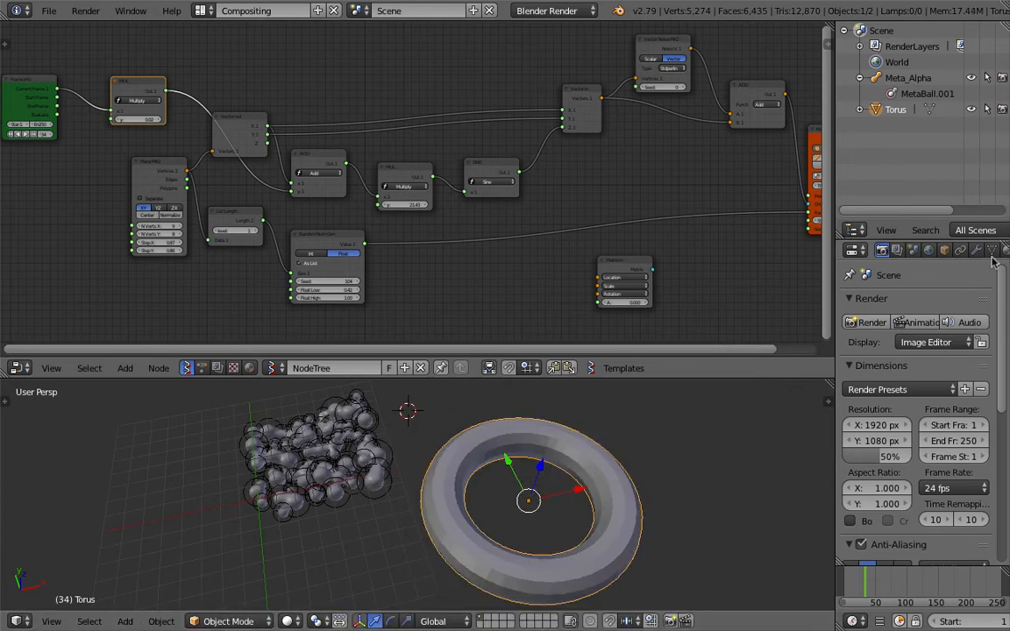
- Try an Ocean modifier on the torus and remove it again
{"action": "left_click", "coordinate": [977, 250]}
{"action": "left_click", "coordinate": [933, 305]}
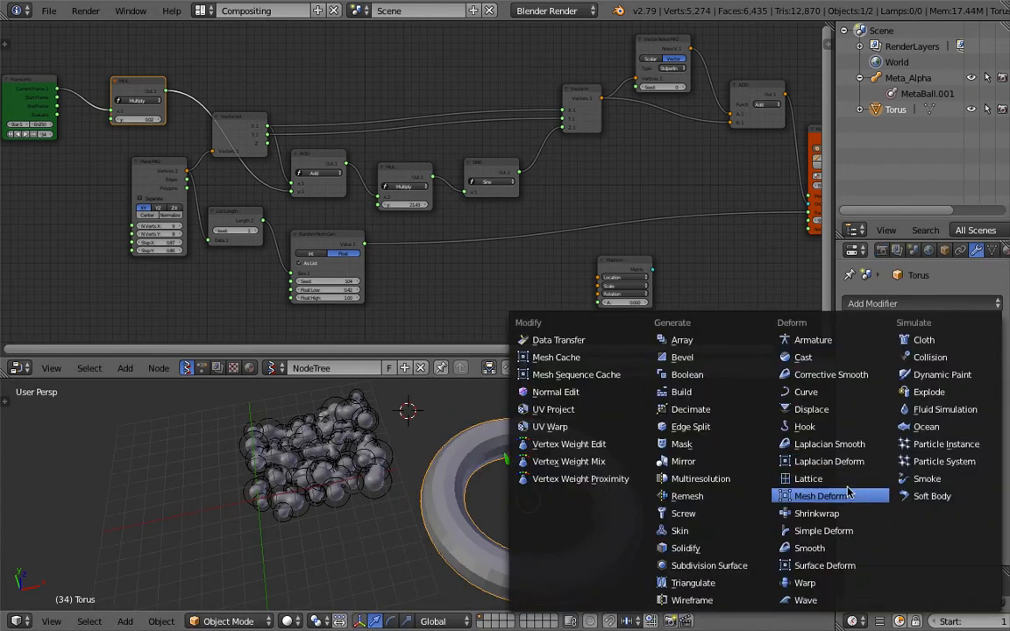
{"action": "left_click", "coordinate": [930, 428]}
{"action": "scroll", "coordinate": [599, 470], "scroll_direction": "down", "scroll_amount": 20}
{"action": "scroll", "coordinate": [606, 465], "scroll_direction": "up", "scroll_amount": 14}
{"action": "mouse_move", "coordinate": [607, 465]}
{"action": "middle_mouse_down"}
{"action": "mouse_move", "coordinate": [638, 422]}
{"action": "mouse_move", "coordinate": [627, 429]}
{"action": "middle_mouse_up"}
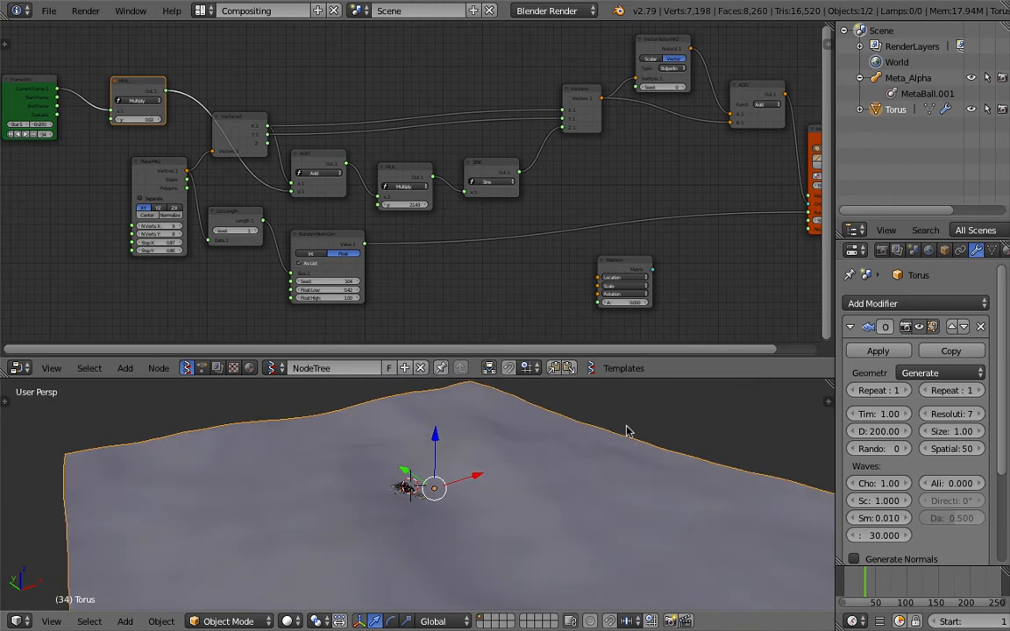
{"action": "left_click", "coordinate": [981, 326]}
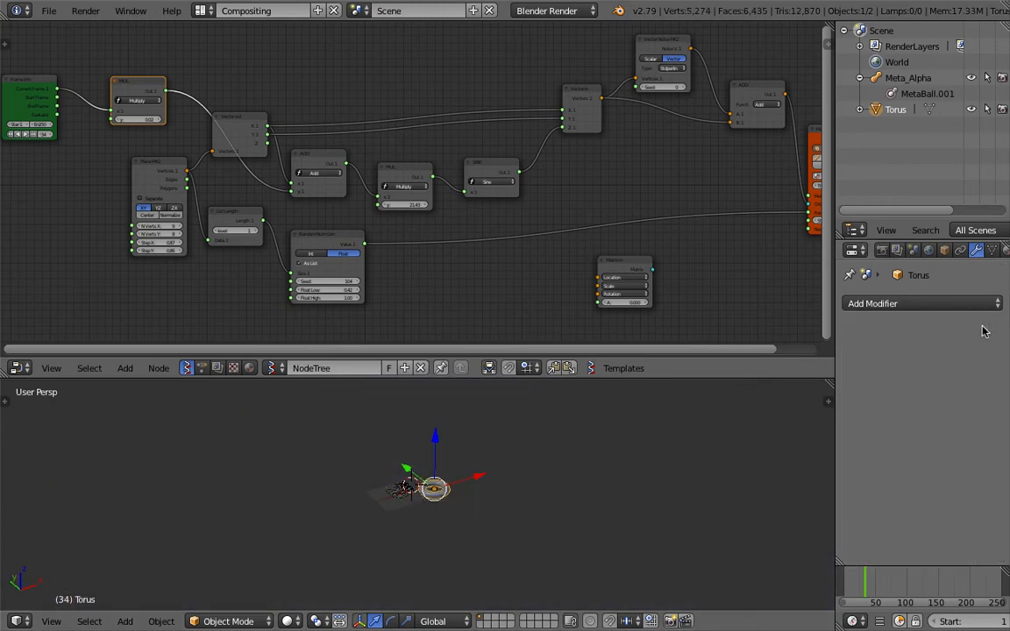
- Add a Displace modifier to the torus with a new texture of type Clouds
{"action": "left_click", "coordinate": [944, 304]}
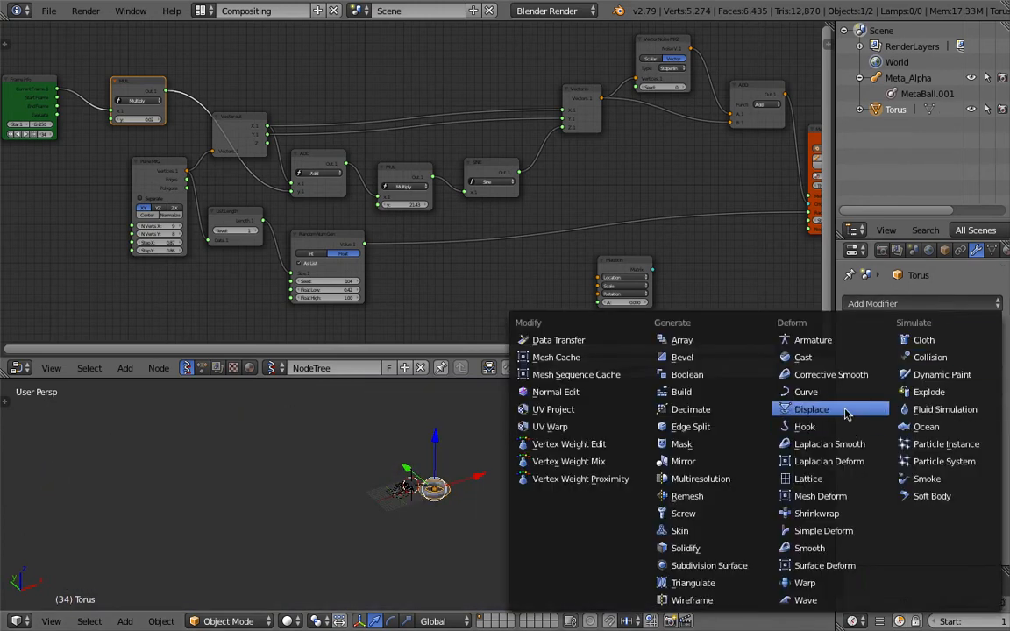
{"action": "left_click", "coordinate": [794, 409]}
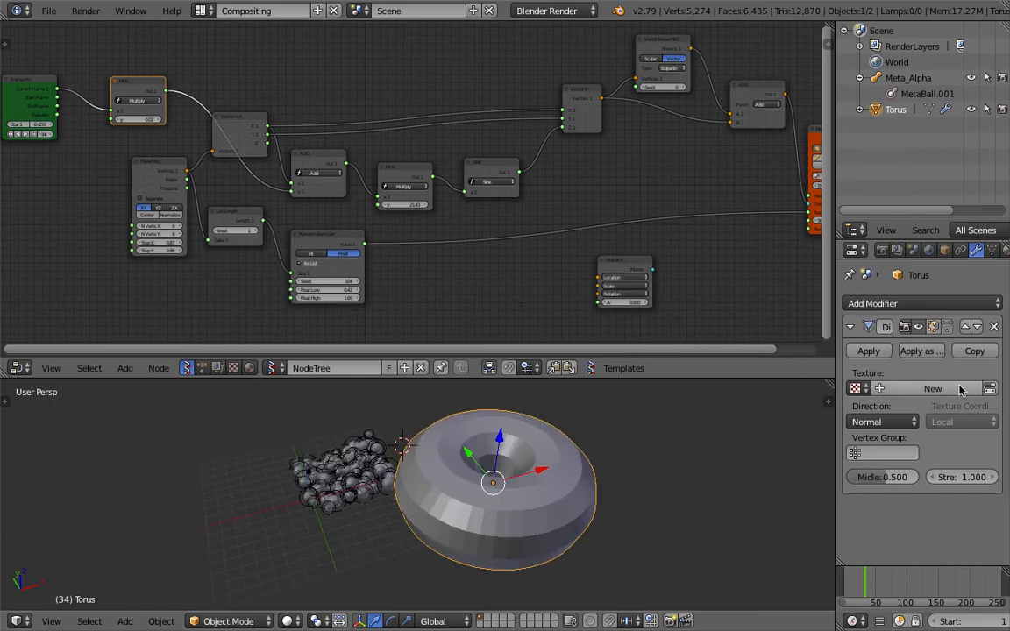
{"action": "left_click", "coordinate": [960, 392]}
{"action": "left_click", "coordinate": [990, 389]}
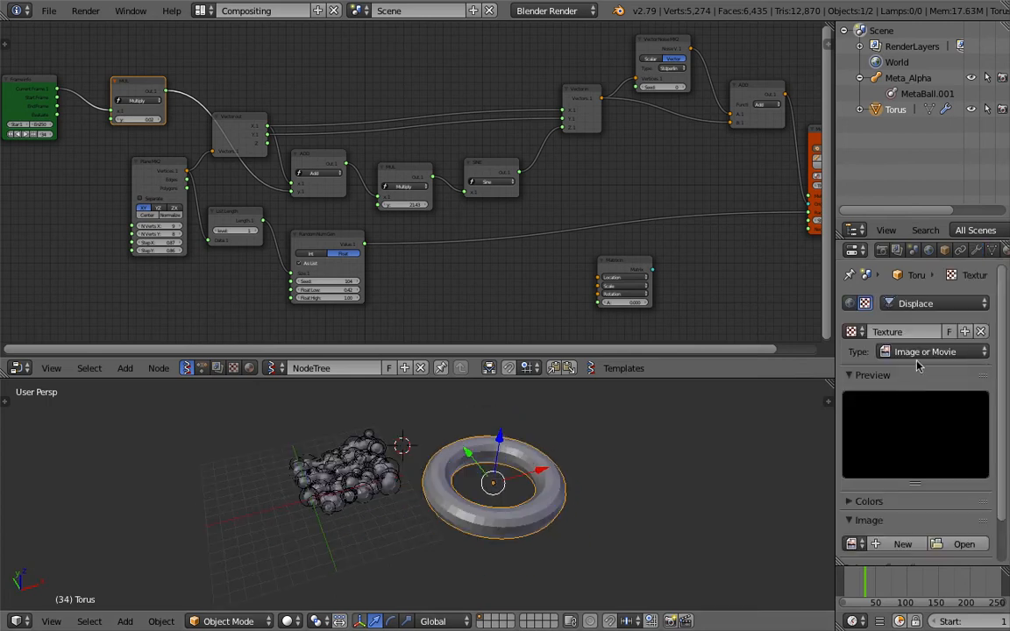
{"action": "left_click", "coordinate": [925, 351]}
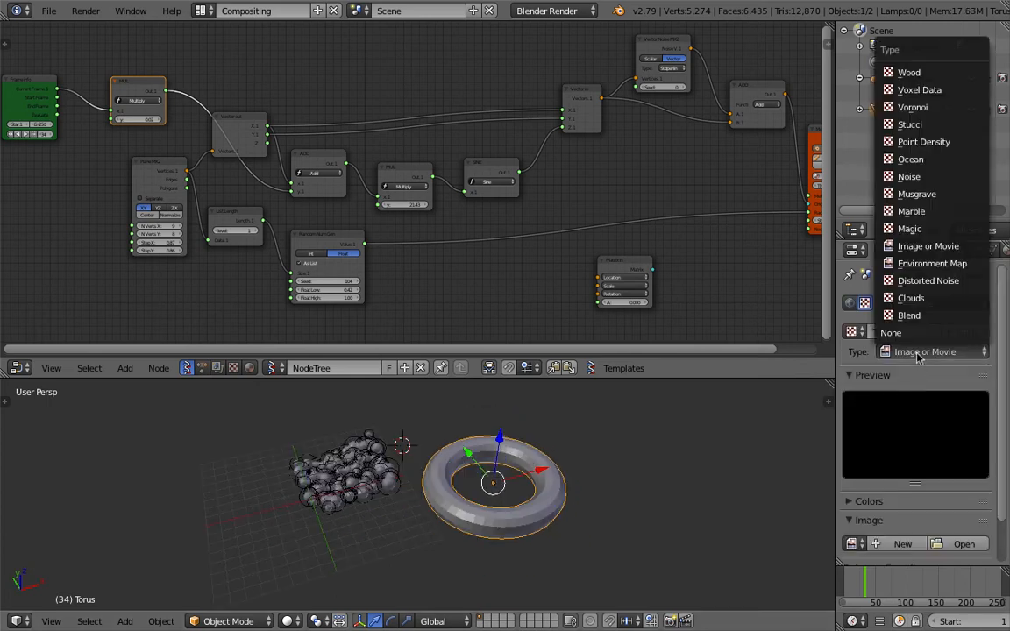
{"action": "left_click", "coordinate": [928, 297]}
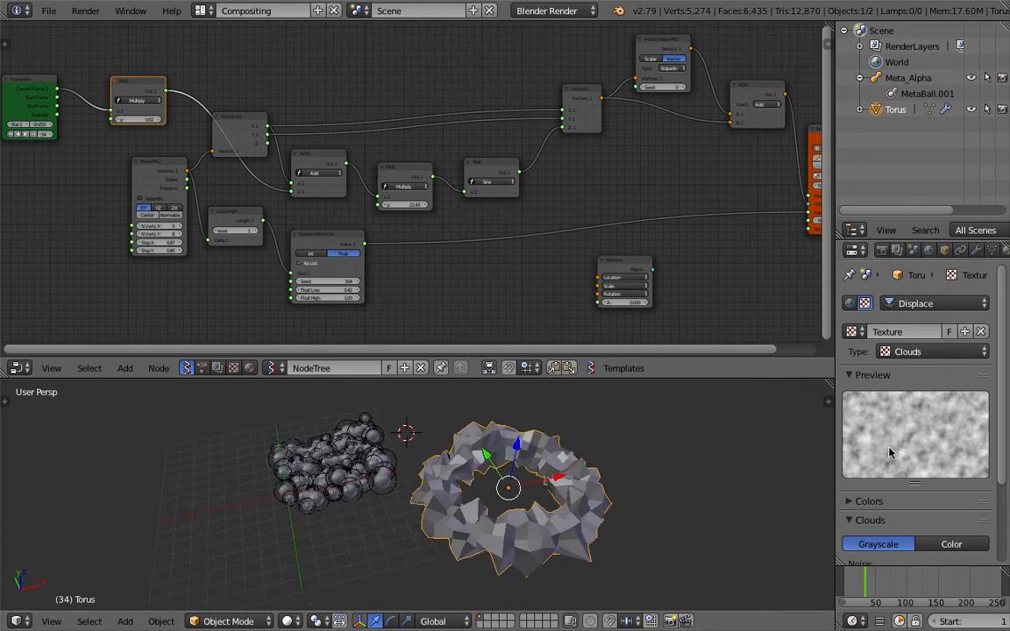
- Save over the existing blend file
{"action": "middle_click_drag", "start_coordinate": [692, 472], "coordinate": [635, 471], "text": "shift"}
{"action": "key", "text": "ctrl+s"}
{"action": "left_click", "coordinate": [636, 471]}
- Add a Plain Axes empty, place it beside the torus and scale it up to about 2.2
{"action": "key", "text": "shift+a"}
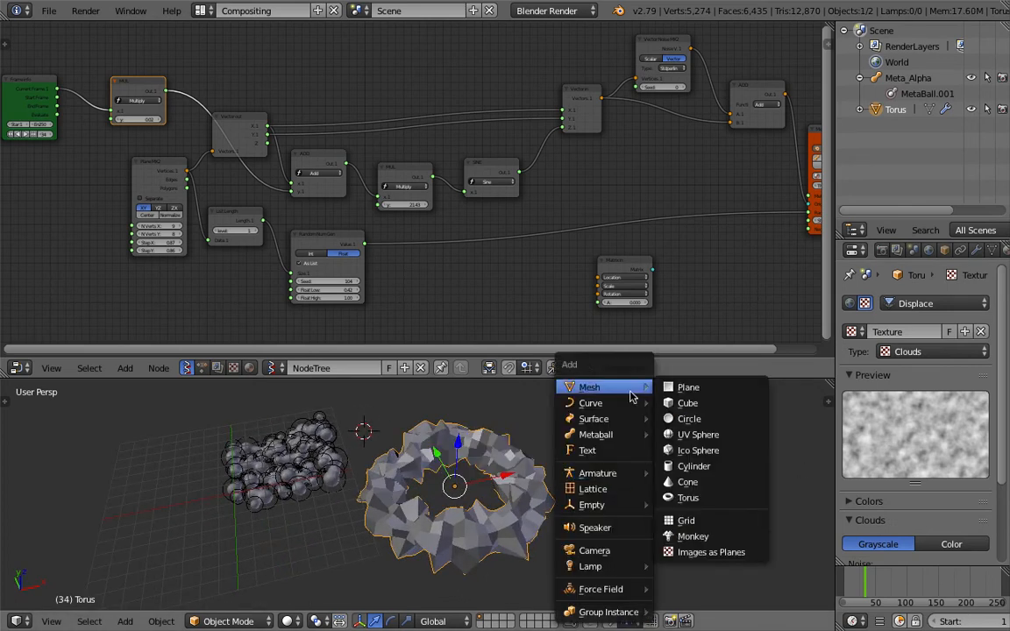
{"action": "mouse_move", "coordinate": [629, 506]}
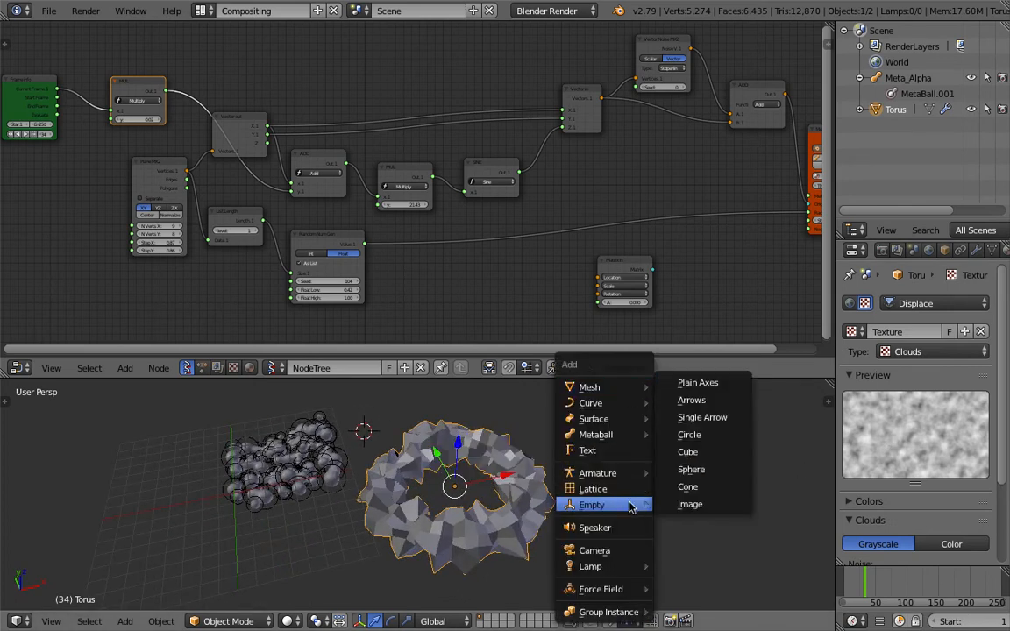
{"action": "left_click", "coordinate": [703, 386]}
{"action": "key", "text": "g"}
{"action": "left_click", "coordinate": [613, 481]}
{"action": "key", "text": "s"}
{"action": "left_click", "coordinate": [701, 519]}
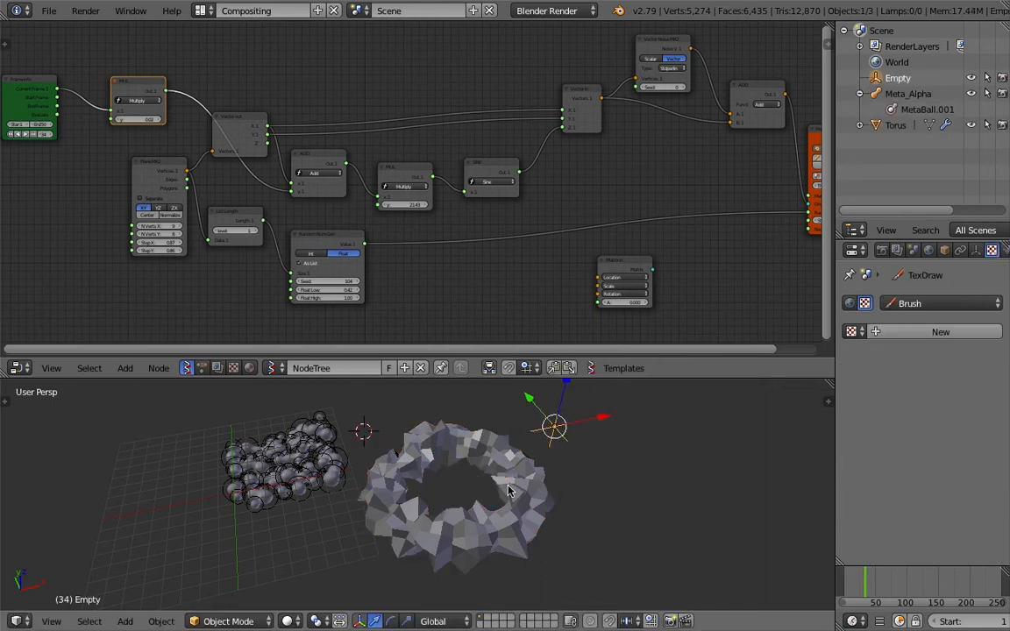
- Set the torus's Displace texture coordinates to Object, using Empty as the object
{"action": "right_click", "coordinate": [509, 490]}
{"action": "left_click", "coordinate": [976, 250]}
{"action": "left_click", "coordinate": [963, 422]}
{"action": "left_click", "coordinate": [952, 372]}
{"action": "left_click", "coordinate": [962, 453]}
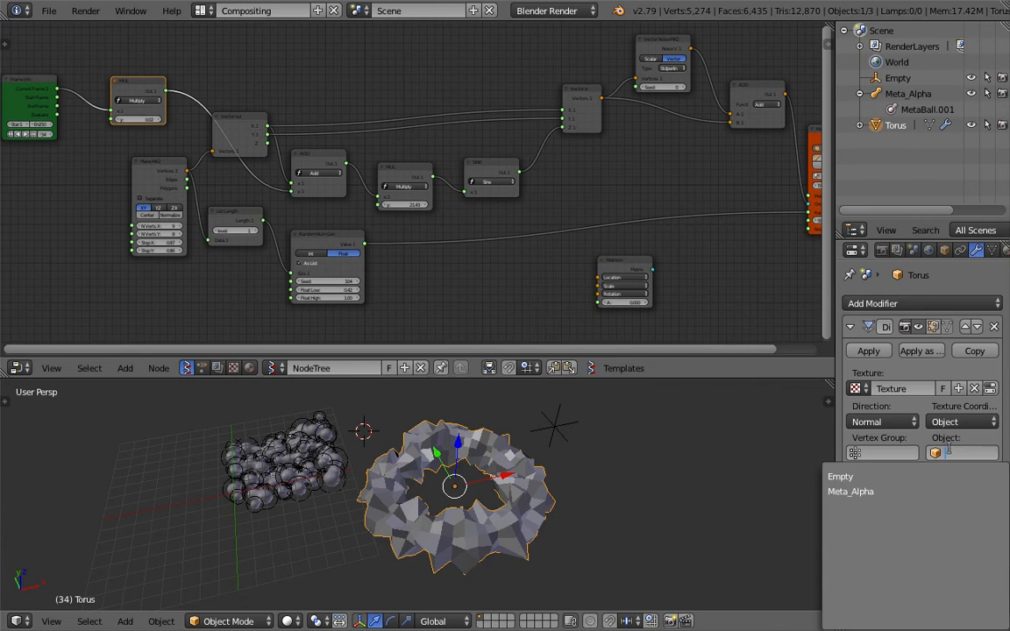
{"action": "left_click", "coordinate": [855, 476]}
- Shift the Empty around beside the torus to vary its displacement, and save the blend file with the torus selected
{"action": "right_click", "coordinate": [566, 427]}
{"action": "right_click_drag", "start_coordinate": [566, 427], "coordinate": [666, 449]}
{"action": "left_click_drag", "start_coordinate": [689, 435], "coordinate": [594, 453]}
{"action": "left_click_drag", "start_coordinate": [656, 449], "coordinate": [595, 455]}
{"action": "right_click", "coordinate": [478, 452]}
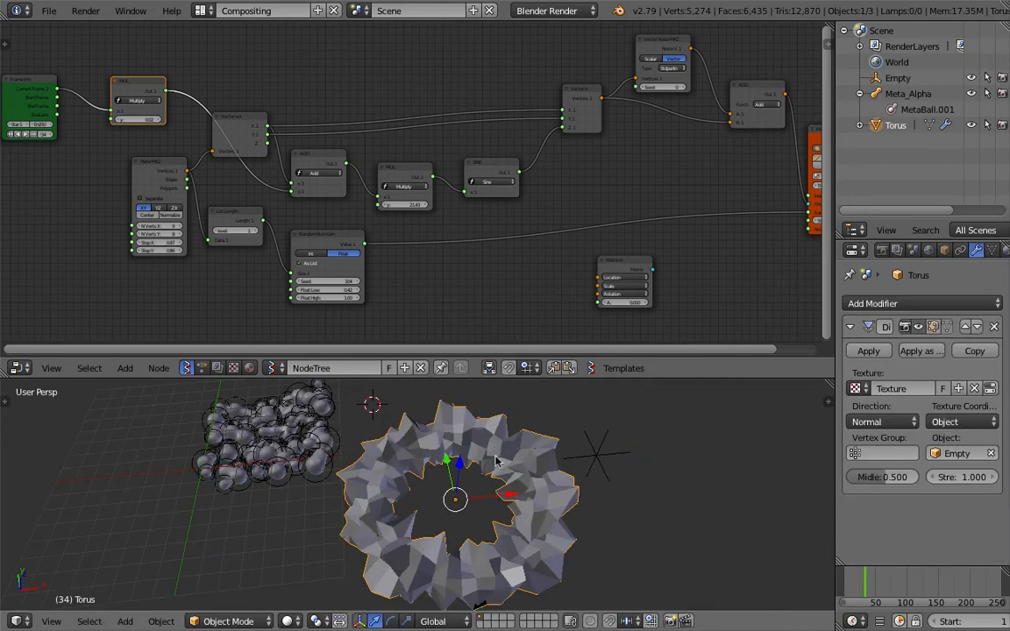
{"action": "key", "text": "ctrl+s"}
- Enlarge the node editor above the 3D viewport and look over the whole metaball node network
{"action": "key", "text": "Home"}
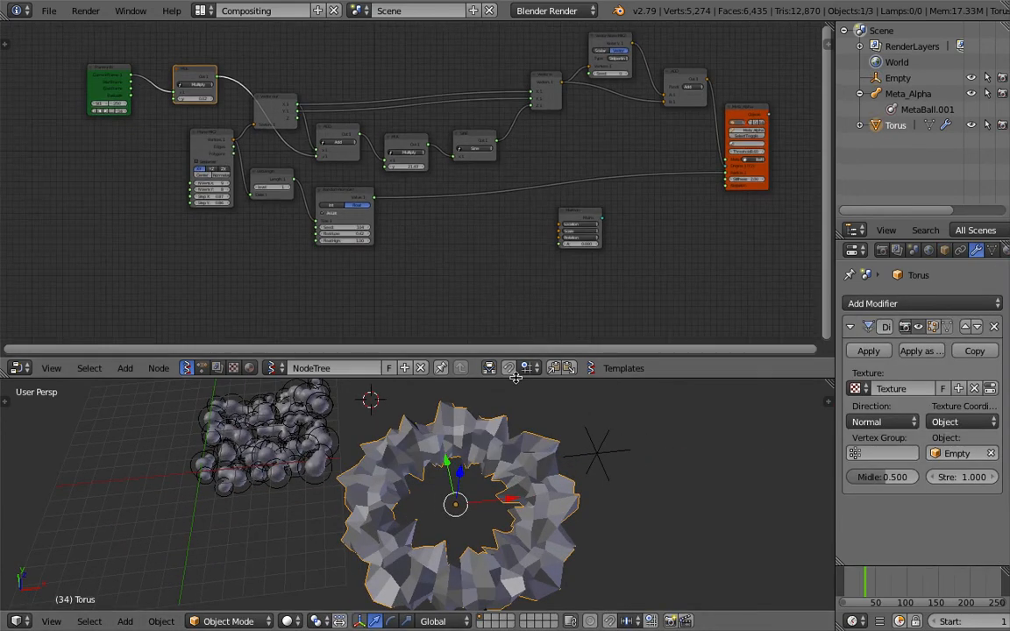
{"action": "left_click_drag", "start_coordinate": [516, 378], "coordinate": [516, 404]}
{"action": "middle_click_drag", "start_coordinate": [446, 307], "coordinate": [397, 401]}
{"action": "scroll", "coordinate": [450, 270], "scroll_direction": "down", "scroll_amount": 1}
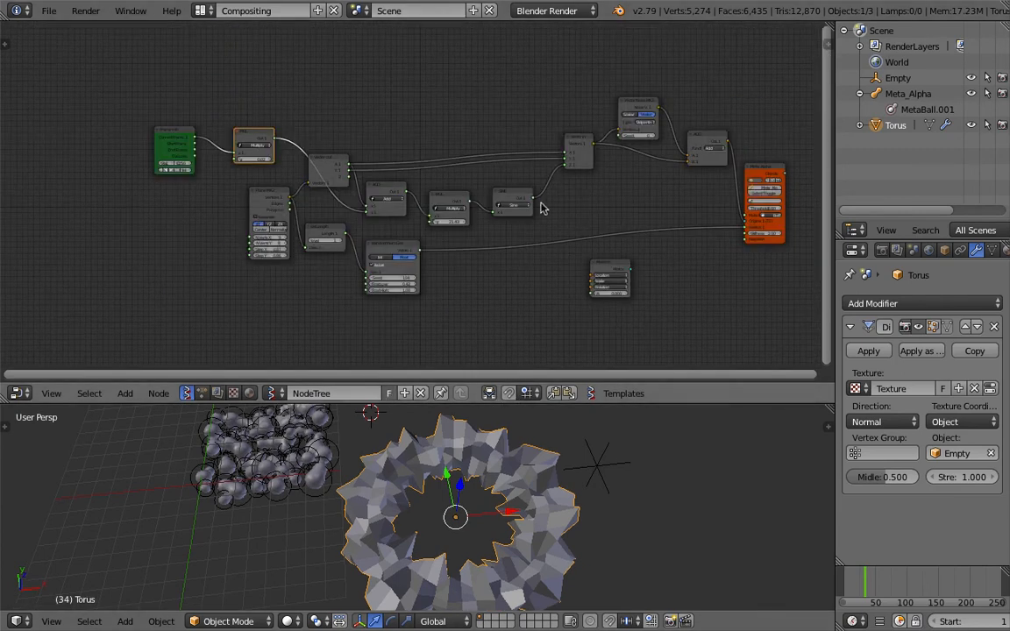
{"action": "scroll", "coordinate": [446, 178], "scroll_direction": "up", "scroll_amount": 4}
{"action": "middle_click_drag", "start_coordinate": [445, 178], "coordinate": [401, 150]}
{"action": "scroll", "coordinate": [401, 150], "scroll_direction": "down", "scroll_amount": 2}
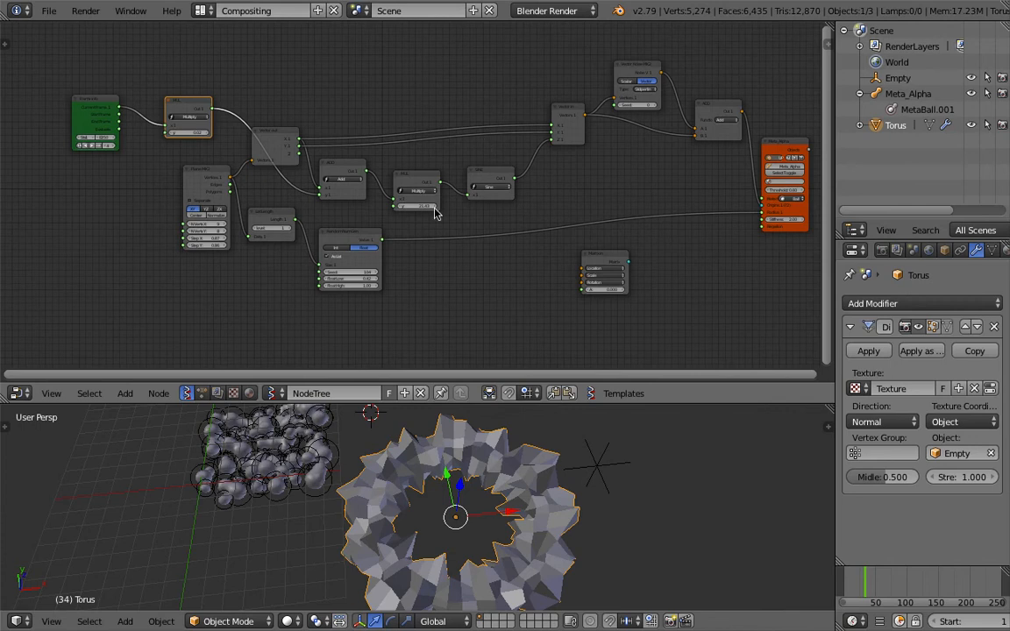
{"action": "scroll", "coordinate": [379, 194], "scroll_direction": "down", "scroll_amount": 1}
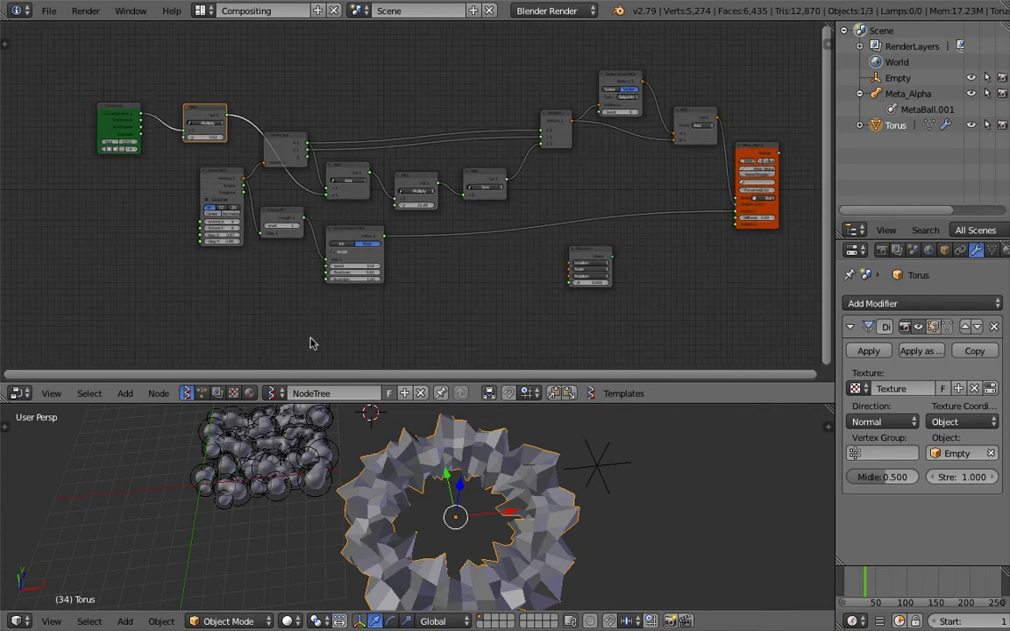
- Create a new, empty Sverchok node tree and place an Objects in node in it
{"action": "left_click", "coordinate": [404, 393]}
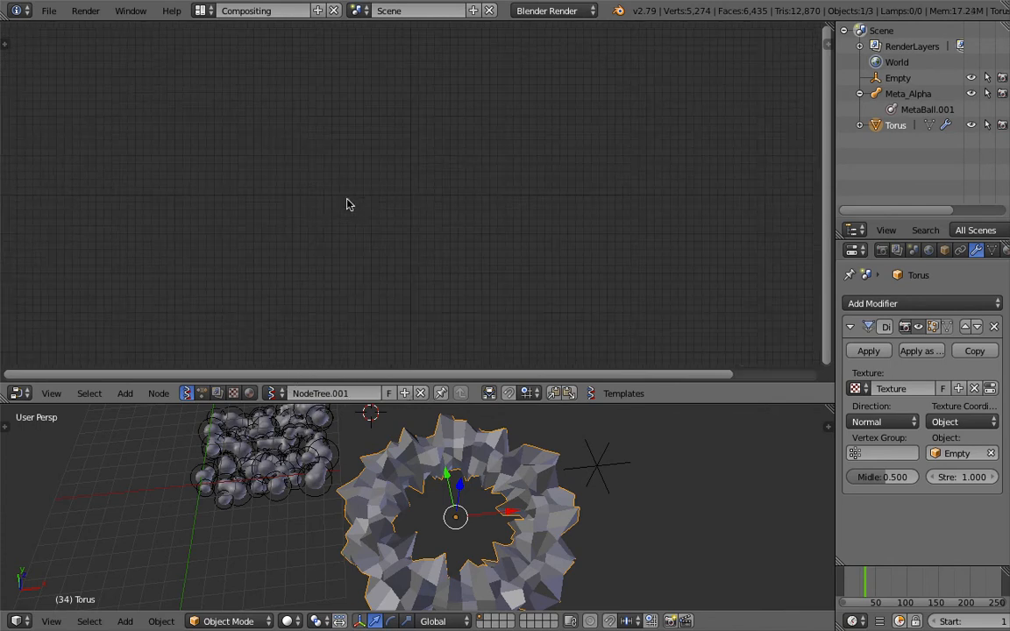
{"action": "key", "text": "shift+a"}
{"action": "left_click", "coordinate": [321, 171]}
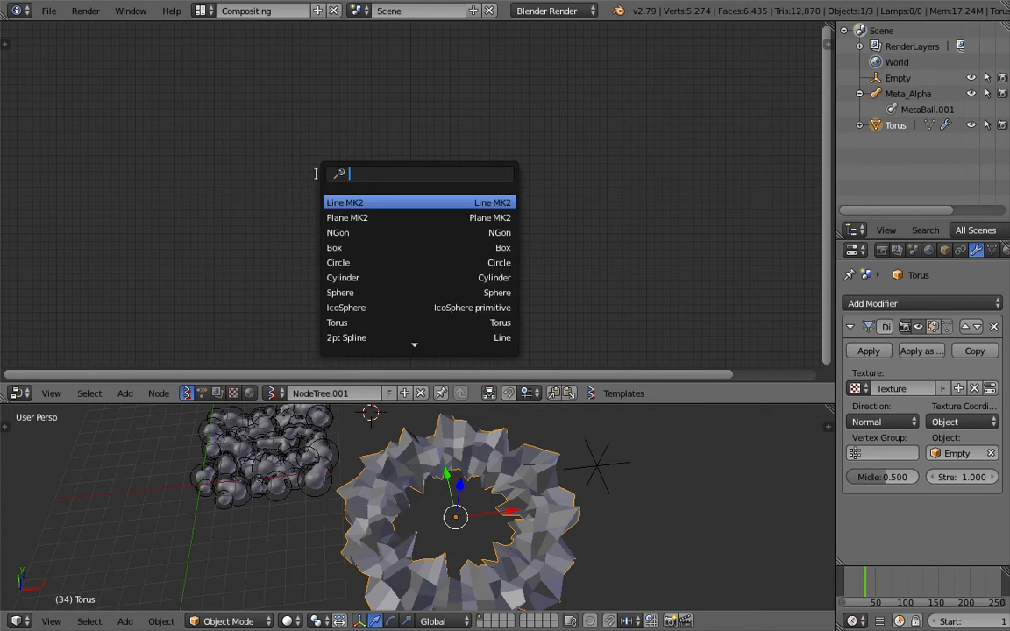
{"action": "type", "text": "objects in"}
{"action": "key", "text": "Return"}
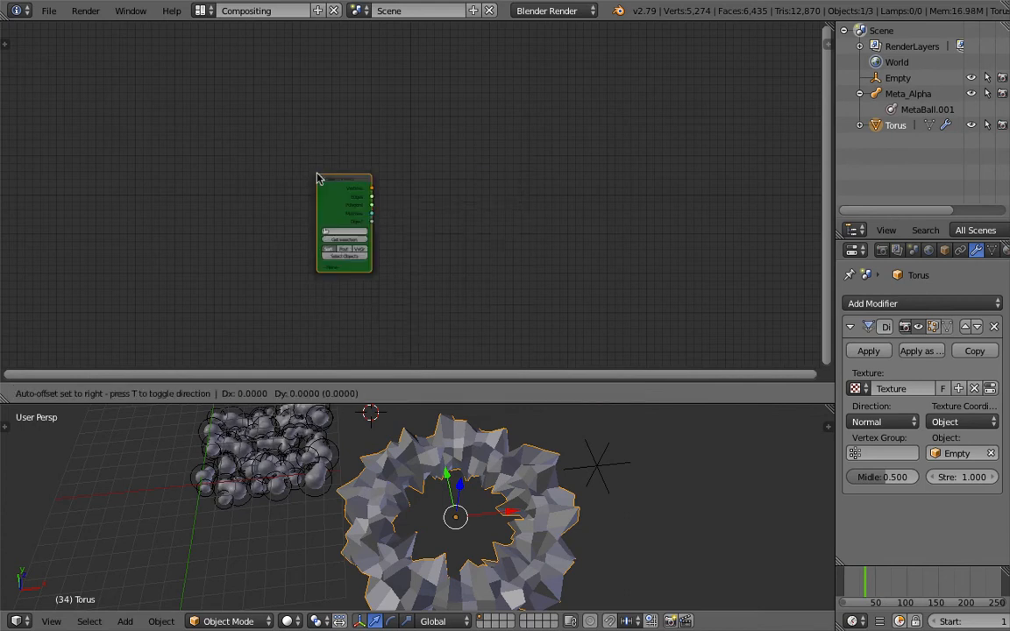
{"action": "left_click", "coordinate": [319, 178]}
- Load the selected torus into the Objects in mk3 node and enable its Post option
{"action": "scroll", "coordinate": [395, 248], "scroll_direction": "up", "scroll_amount": 2}
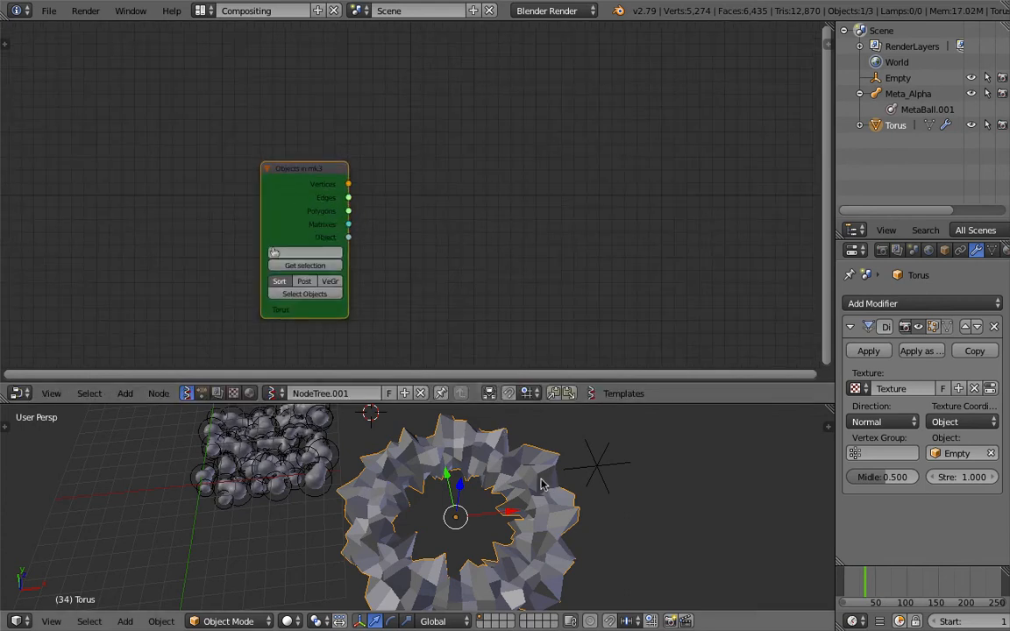
{"action": "scroll", "coordinate": [331, 226], "scroll_direction": "up", "scroll_amount": 3}
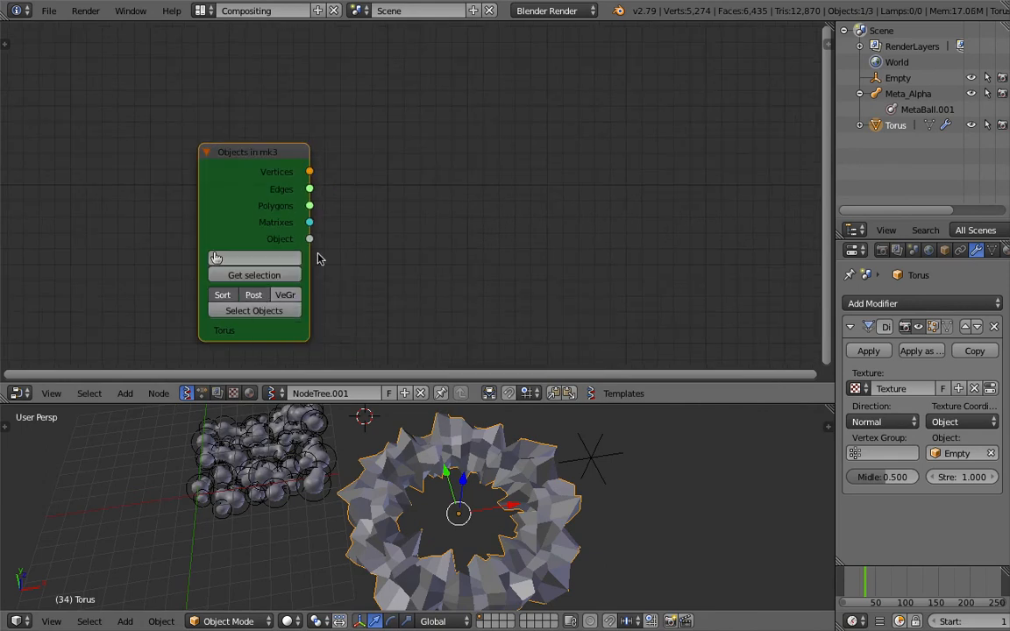
{"action": "middle_click_drag", "start_coordinate": [429, 245], "coordinate": [425, 237]}
- Add a Viewer Draw node beside Objects in mk3
{"action": "key", "text": "alt+space"}
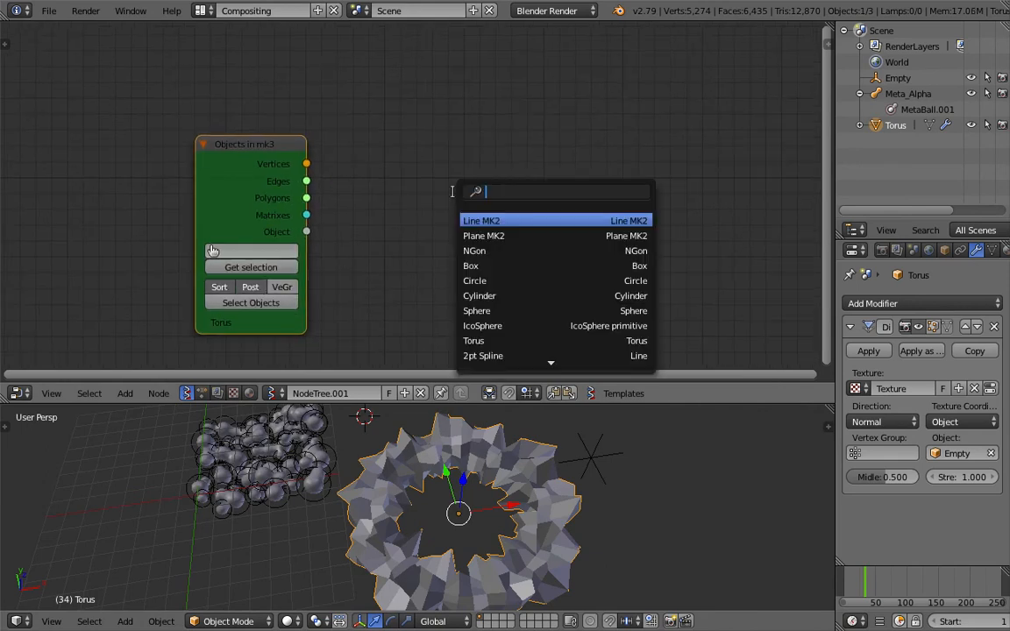
{"action": "type", "text": "viewer"}
{"action": "key", "text": "Return"}
{"action": "left_click", "coordinate": [399, 123]}
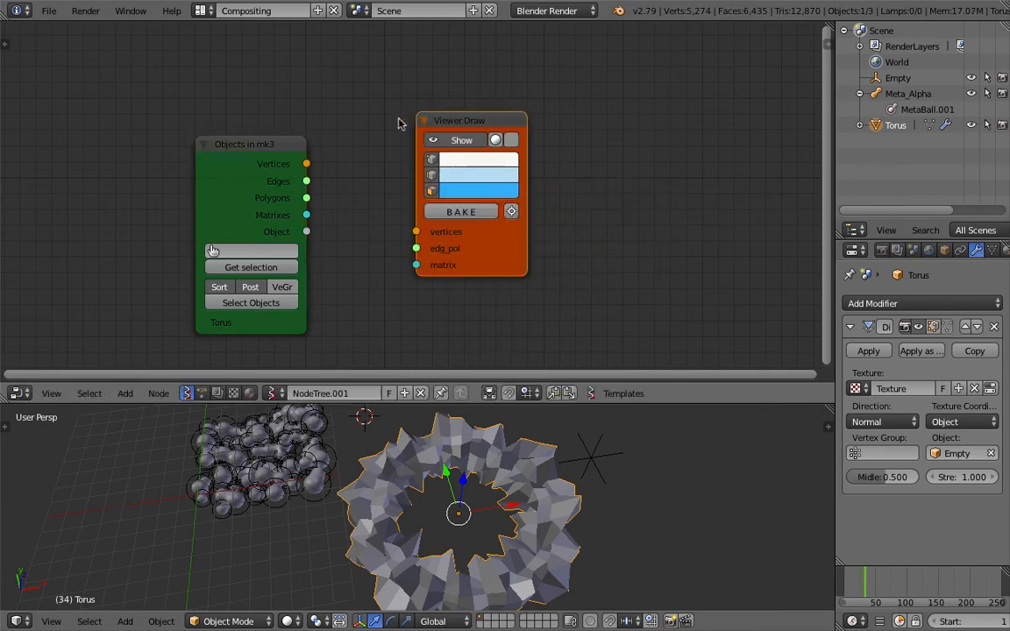
- Connect the Vertices output of Objects in mk3 to Viewer Draw's vertices input and move the viewer node further away
{"action": "left_click_drag", "start_coordinate": [307, 164], "coordinate": [417, 232]}
{"action": "left_click_drag", "start_coordinate": [489, 243], "coordinate": [517, 231]}
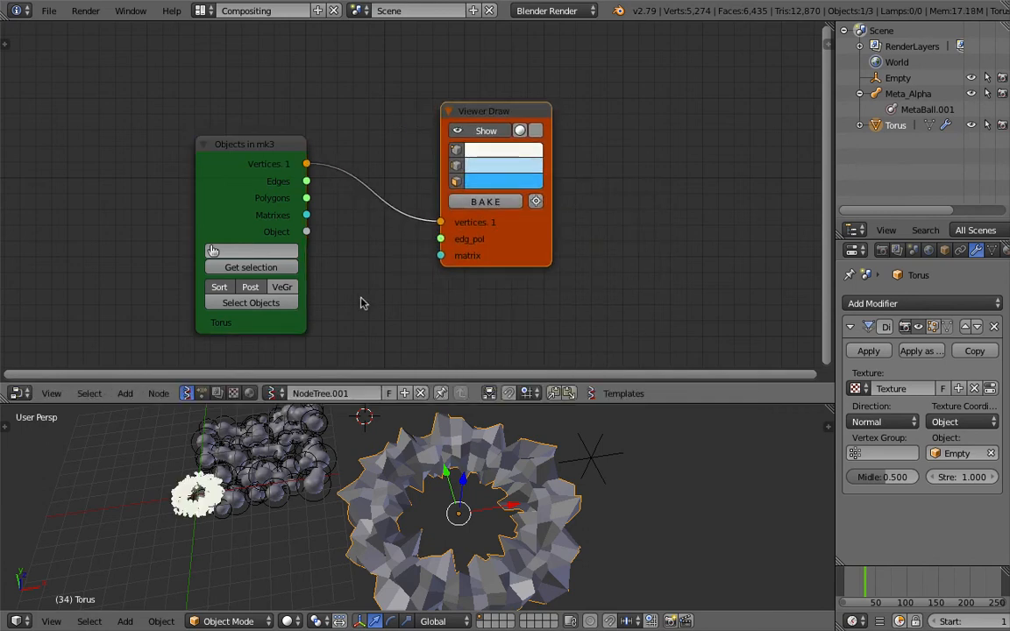
{"action": "left_click_drag", "start_coordinate": [442, 243], "coordinate": [515, 207]}
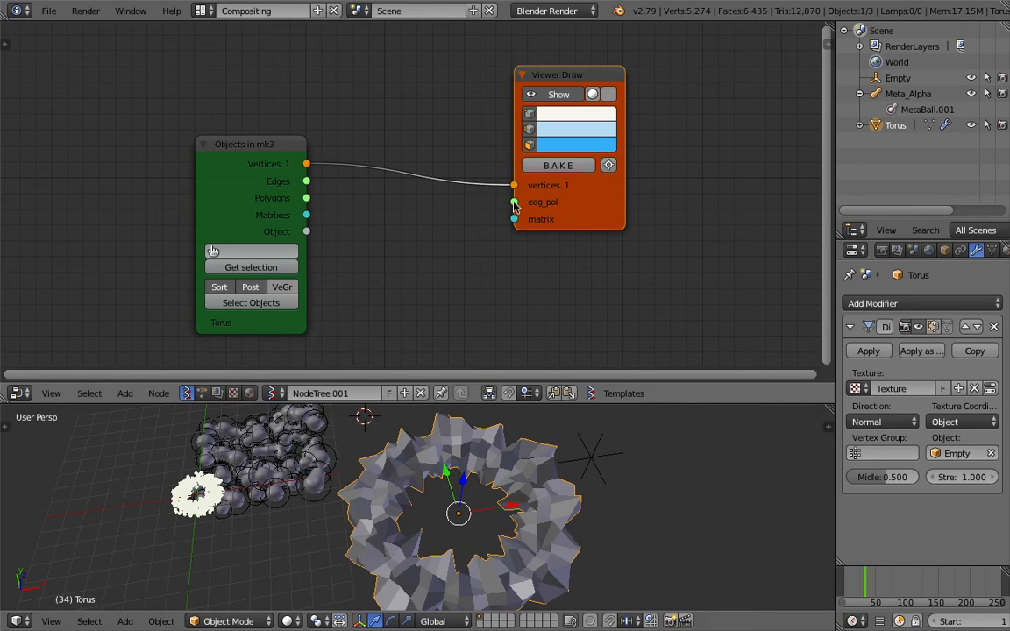
- Examine the drawn vertices near the metaballs and move the Empty beyond the torus to about X 27.5
{"action": "middle_click_drag", "start_coordinate": [209, 475], "coordinate": [279, 492]}
{"action": "scroll", "coordinate": [378, 504], "scroll_direction": "up", "scroll_amount": 8}
{"action": "scroll", "coordinate": [386, 502], "scroll_direction": "down", "scroll_amount": 3}
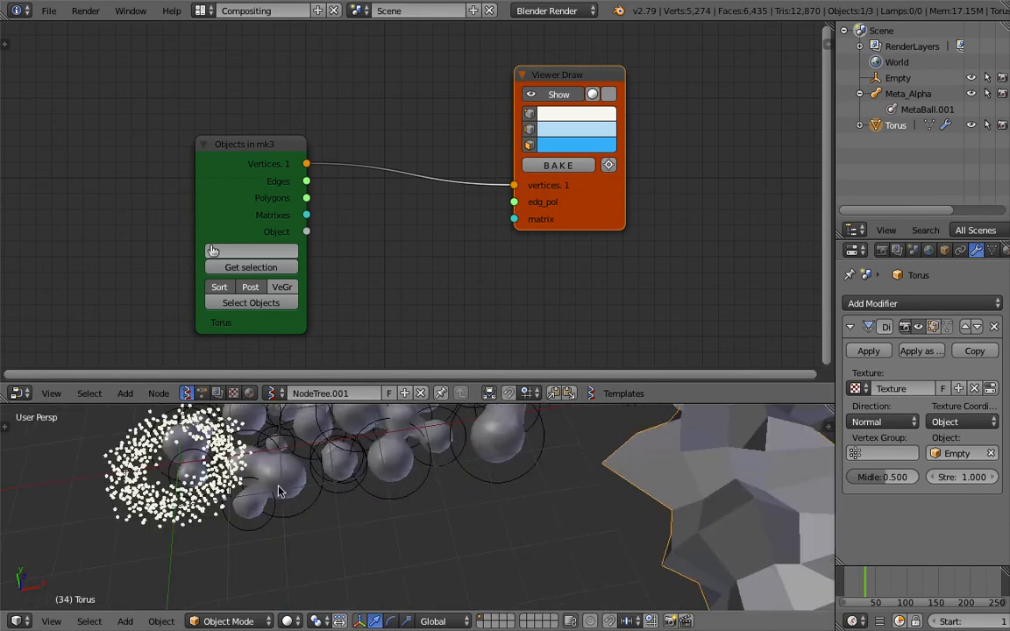
{"action": "scroll", "coordinate": [788, 577], "scroll_direction": "down", "scroll_amount": 6}
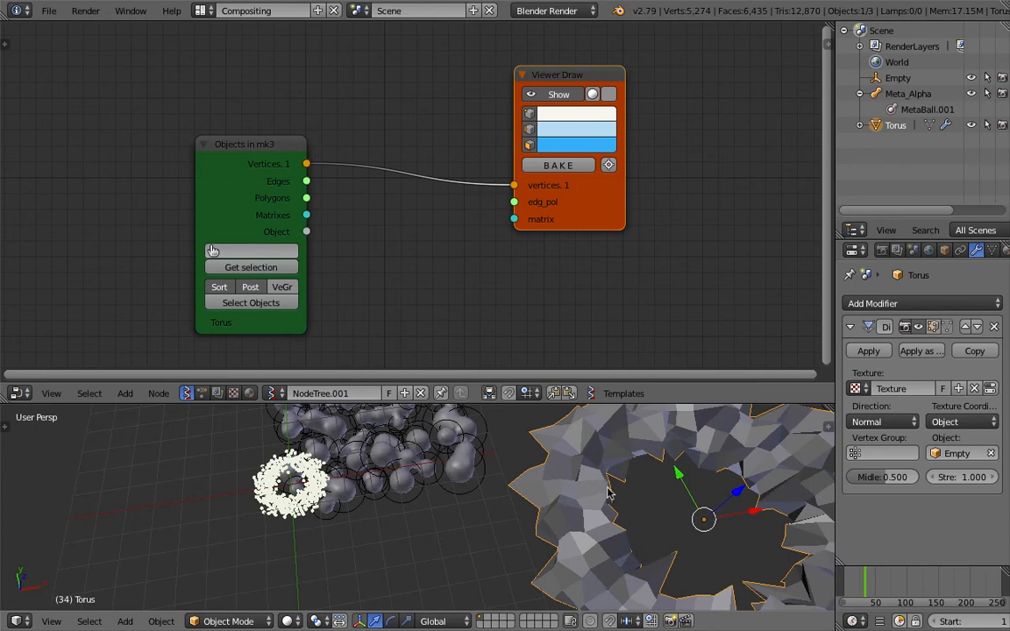
{"action": "right_click", "coordinate": [619, 477]}
{"action": "left_click_drag", "start_coordinate": [618, 477], "coordinate": [664, 458]}
{"action": "scroll", "coordinate": [604, 482], "scroll_direction": "up", "scroll_amount": 2}
- Add a Matrix Apply (verts) node between Objects in mk3 and Viewer Draw
{"action": "key", "text": "shift+a"}
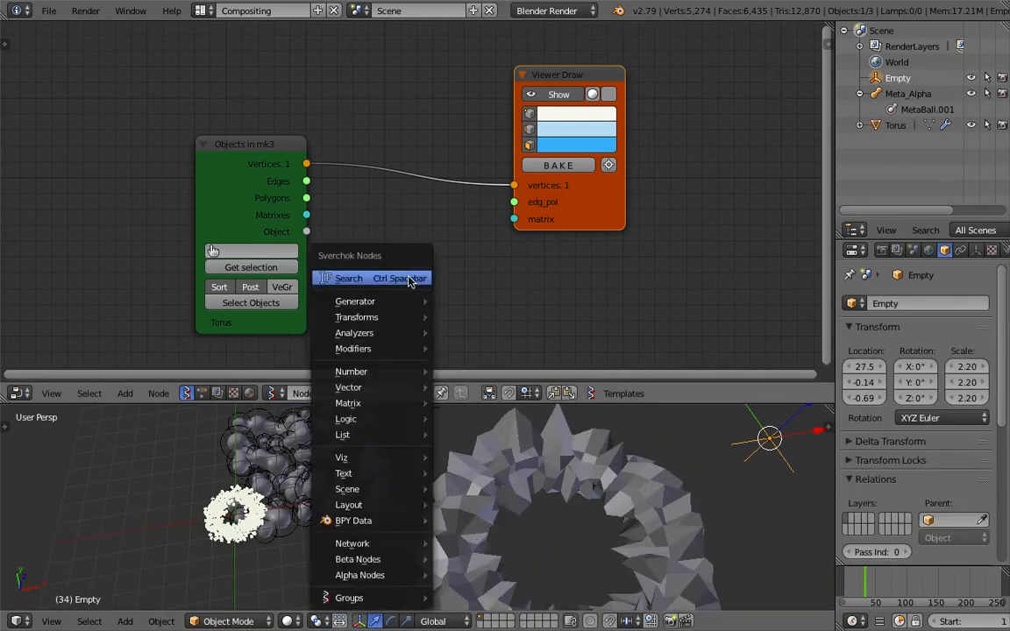
{"action": "left_click", "coordinate": [413, 281]}
{"action": "type", "text": "appl"}
{"action": "key", "text": "Down"}
{"action": "key", "text": "Up"}
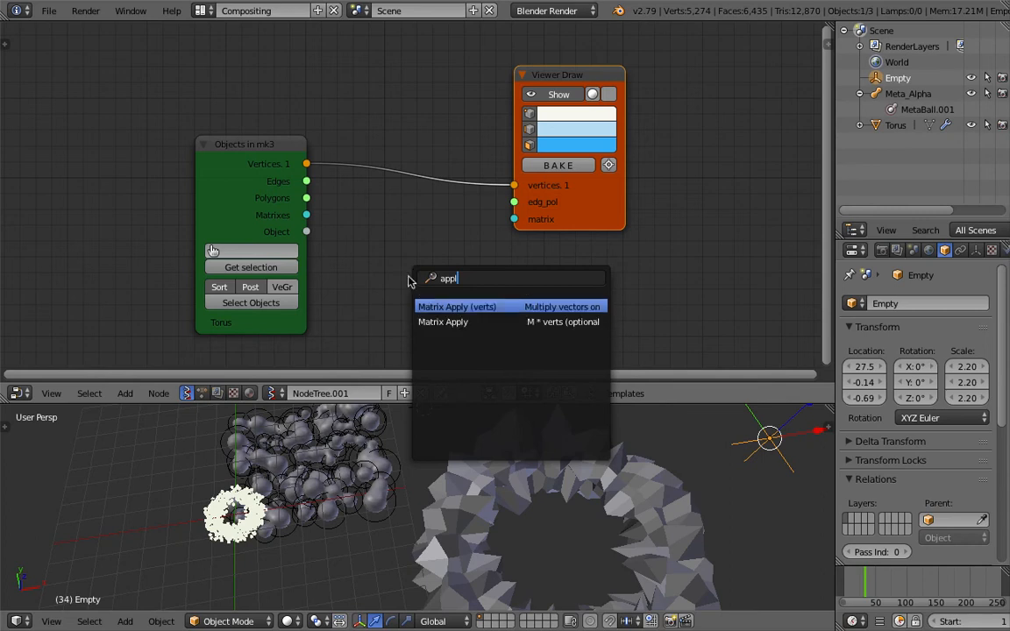
{"action": "key", "text": "Return"}
{"action": "left_click", "coordinate": [334, 173]}
- Connect the Vertices and Matrixes of Objects in mk3 to Matrix Apply, and its Vectors output to Viewer Draw's vertices input
{"action": "left_click_drag", "start_coordinate": [306, 164], "coordinate": [367, 243]}
{"action": "left_click_drag", "start_coordinate": [306, 215], "coordinate": [366, 260]}
{"action": "mouse_move", "coordinate": [477, 227]}
{"action": "left_mouse_down"}
{"action": "mouse_move", "coordinate": [487, 193]}
{"action": "mouse_move", "coordinate": [514, 185]}
{"action": "left_mouse_up"}
{"action": "middle_click_drag", "start_coordinate": [565, 271], "coordinate": [525, 265]}
- Add a Metaball node beyond Viewer Draw and connect Matrix Apply's Vectors output to its Origins input
{"action": "key", "text": "alt+space"}
{"action": "type", "text": "meta"}
{"action": "key", "text": "Return"}
{"action": "left_click", "coordinate": [638, 156]}
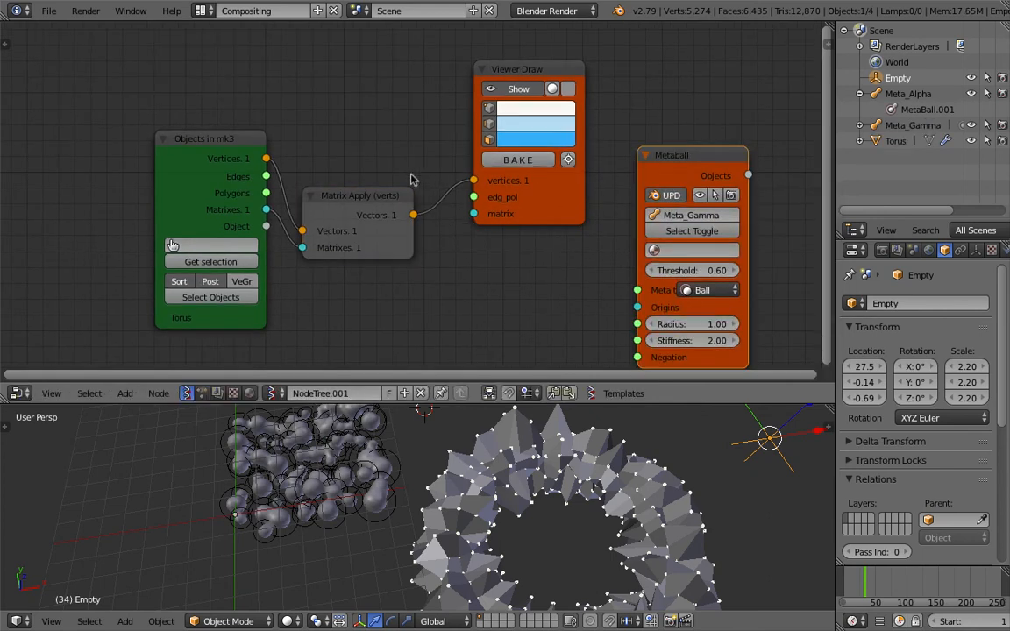
{"action": "middle_click_drag", "start_coordinate": [416, 217], "coordinate": [367, 172]}
{"action": "left_click_drag", "start_coordinate": [361, 172], "coordinate": [584, 264]}
{"action": "middle_click_drag", "start_coordinate": [555, 492], "coordinate": [481, 522]}
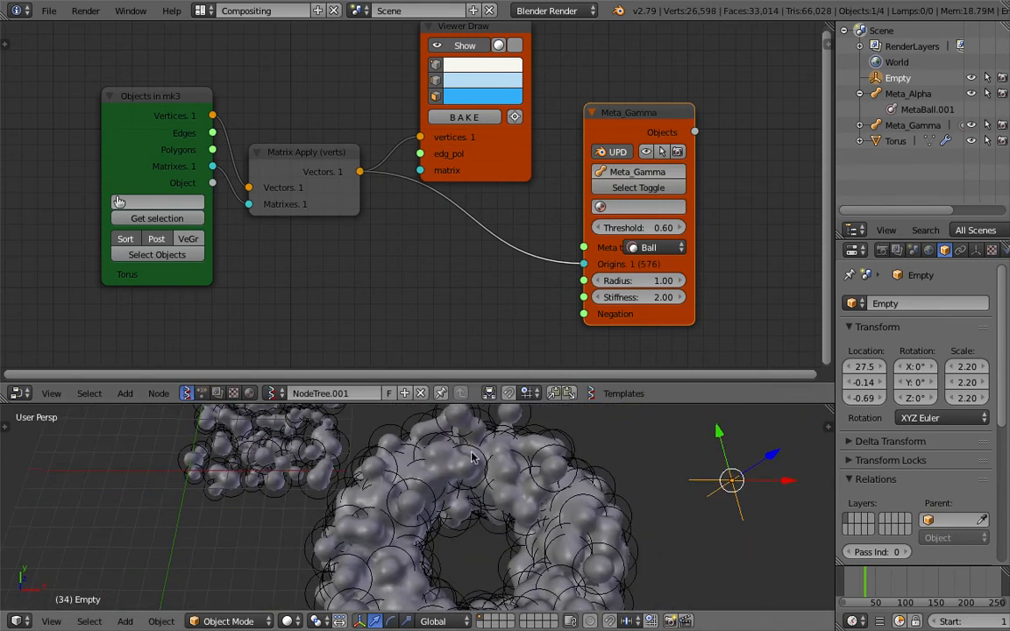
- Hide the original Torus mesh in the viewport so only the metaballs are displayed
{"action": "right_click", "coordinate": [386, 419]}
{"action": "right_click", "coordinate": [443, 473]}
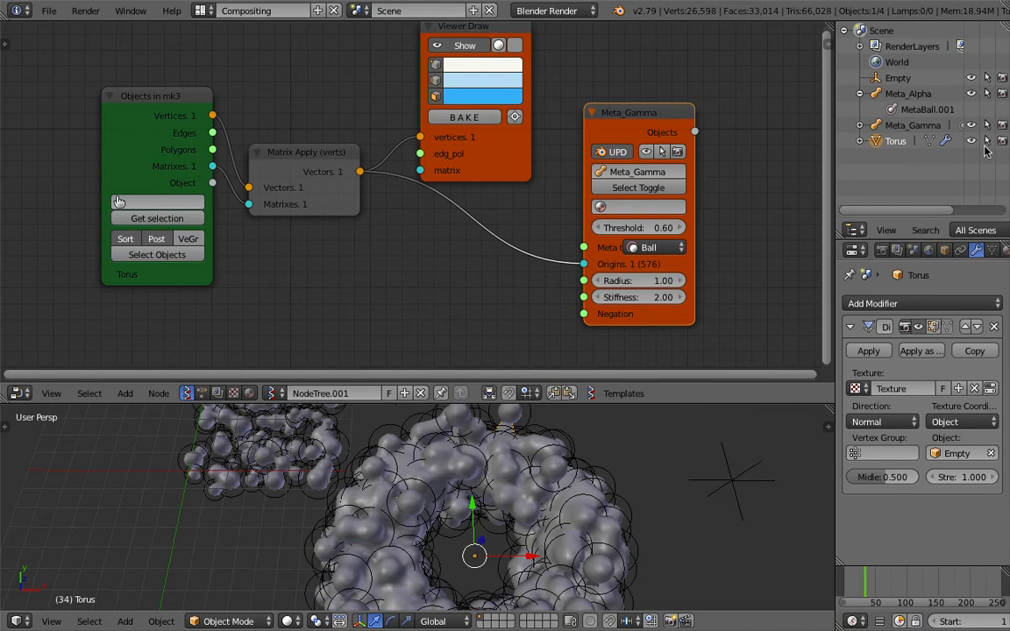
{"action": "left_click", "coordinate": [970, 140]}
{"action": "scroll", "coordinate": [605, 514], "scroll_direction": "down", "scroll_amount": 2}
{"action": "middle_click_drag", "start_coordinate": [574, 512], "coordinate": [565, 541]}
{"action": "middle_click_drag", "start_coordinate": [502, 519], "coordinate": [507, 421]}
{"action": "scroll", "coordinate": [591, 471], "scroll_direction": "up", "scroll_amount": 6}
{"action": "scroll", "coordinate": [412, 459], "scroll_direction": "down", "scroll_amount": 7}
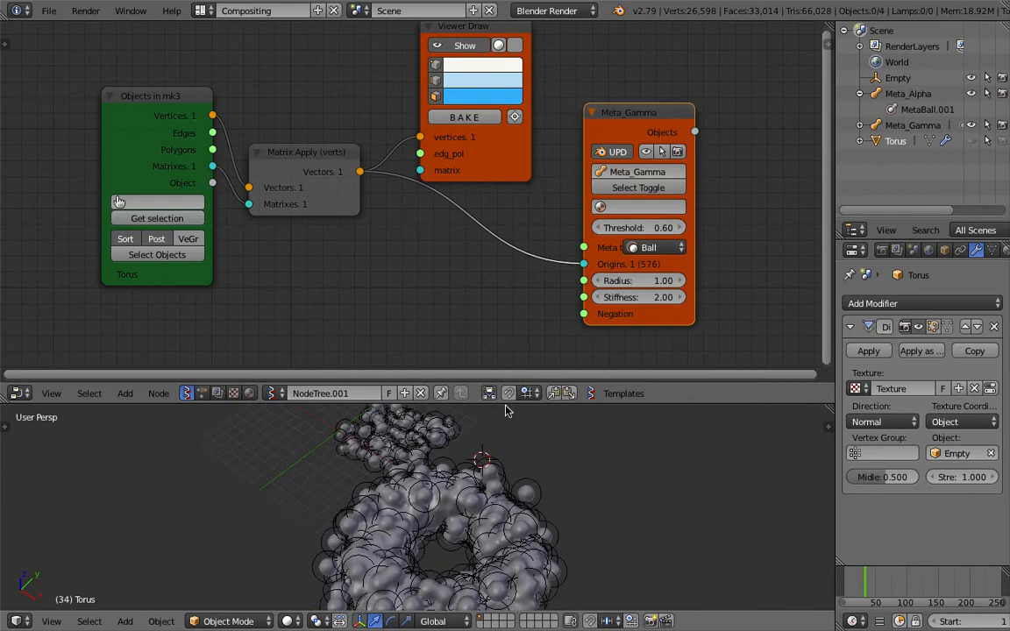
- Enlarge the 3D view by shrinking the node editor, and save the blend file over the existing one
{"action": "left_click_drag", "start_coordinate": [507, 403], "coordinate": [505, 309]}
{"action": "middle_click_drag", "start_coordinate": [480, 386], "coordinate": [540, 424]}
{"action": "scroll", "coordinate": [516, 416], "scroll_direction": "up", "scroll_amount": 2}
{"action": "key", "text": "ctrl+s"}
{"action": "left_click", "coordinate": [539, 424]}
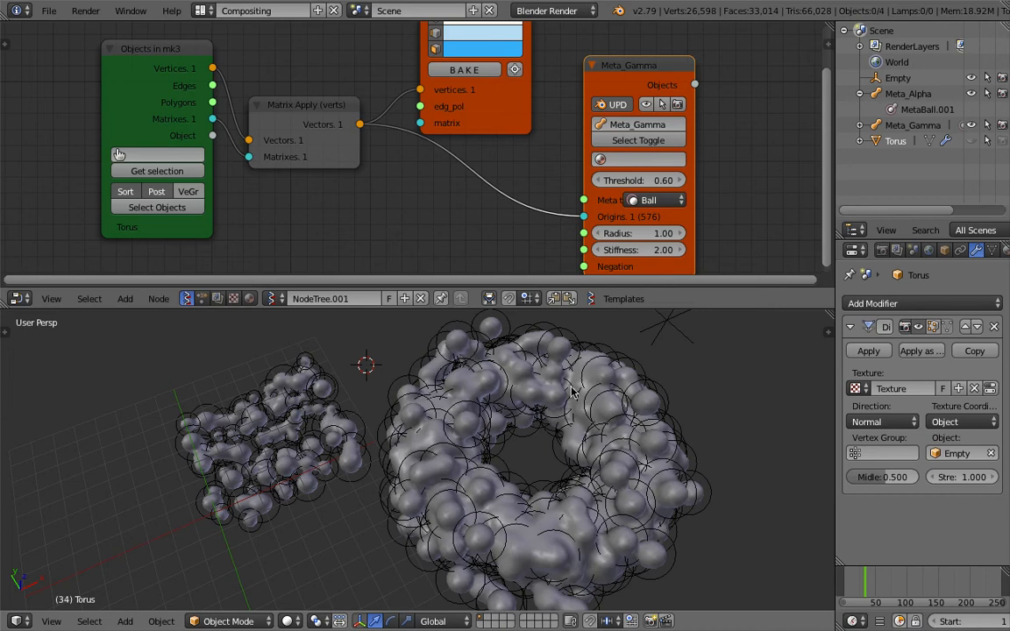
- Rename the node tree as DonutMetaballs and save the file
{"action": "scroll", "coordinate": [363, 228], "scroll_direction": "down", "scroll_amount": 3}
{"action": "double_click", "coordinate": [369, 298]}
{"action": "type", "text": "Donut"}
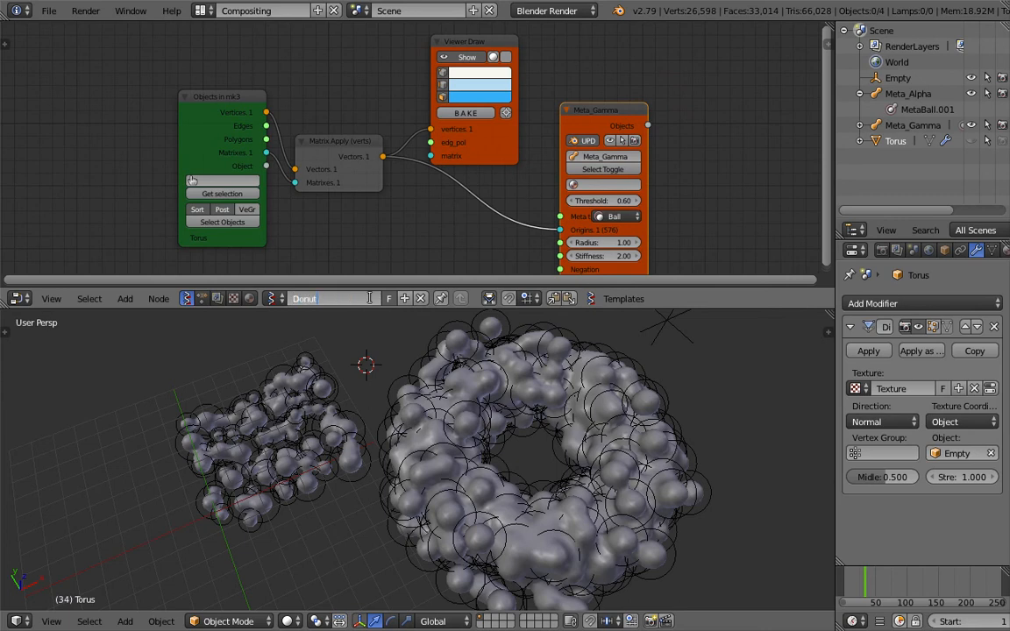
{"action": "type", "text": "Metaballs"}
{"action": "key", "text": "Return"}
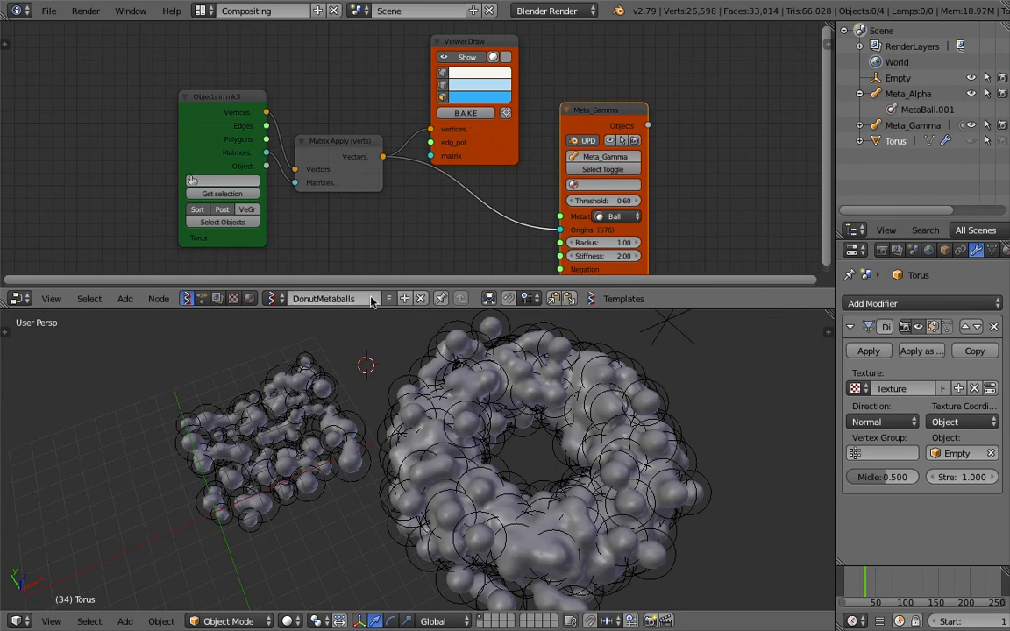
{"action": "key", "text": "ctrl+s"}
{"action": "left_click", "coordinate": [417, 407]}
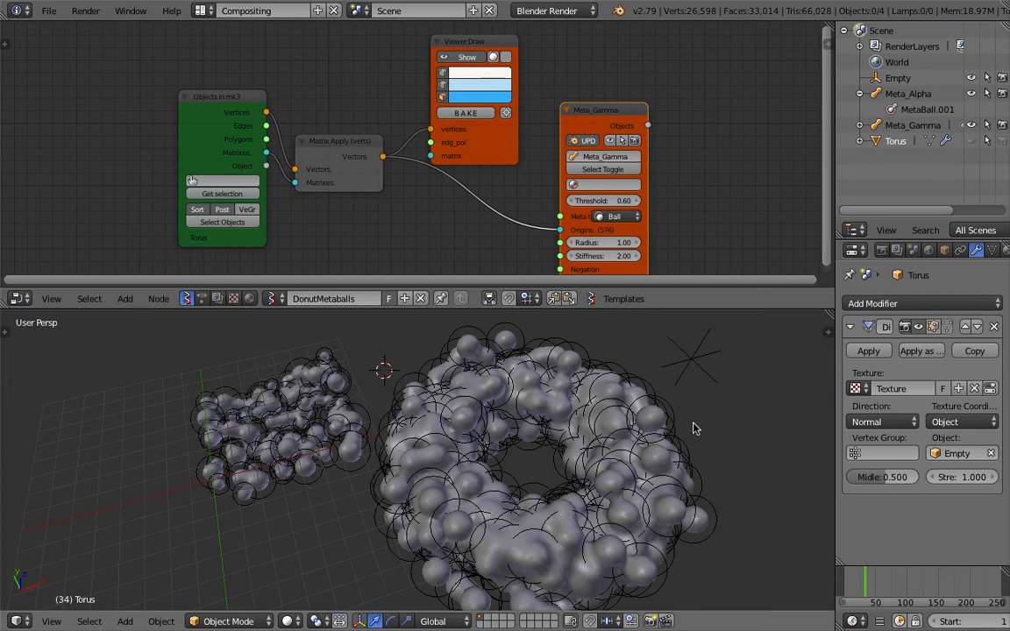
- Try moving the Empty beside the torus metaballs
{"action": "scroll", "coordinate": [691, 423], "scroll_direction": "down", "scroll_amount": 2}
{"action": "middle_click_drag", "start_coordinate": [626, 393], "coordinate": [592, 395], "text": "shift"}
{"action": "mouse_move", "coordinate": [593, 395]}
{"action": "right_mouse_down"}
{"action": "mouse_move", "coordinate": [643, 367]}
{"action": "mouse_move", "coordinate": [590, 391]}
{"action": "right_mouse_up"}
{"action": "middle_click_drag", "start_coordinate": [590, 391], "coordinate": [624, 410]}
{"action": "scroll", "coordinate": [623, 411], "scroll_direction": "up", "scroll_amount": 1}
{"action": "mouse_move", "coordinate": [639, 410]}
{"action": "right_mouse_down"}
{"action": "mouse_move", "coordinate": [626, 412]}
{"action": "mouse_move", "coordinate": [651, 428]}
{"action": "right_mouse_up"}
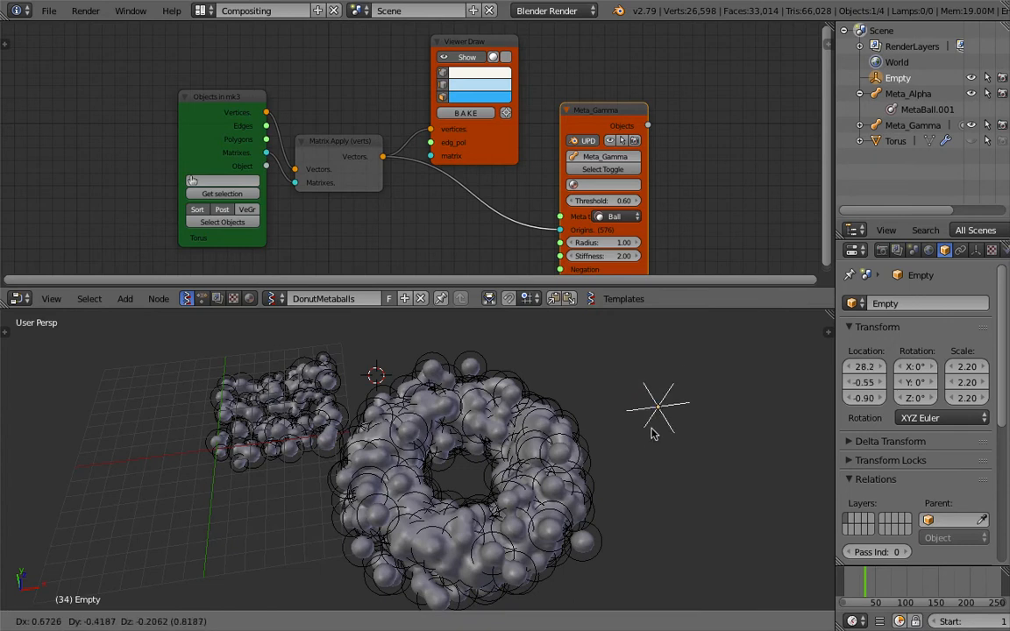
{"action": "right_click", "coordinate": [665, 398]}
- Save the current blend file, overwriting the existing version
{"action": "key", "text": "ctrl+s"}
{"action": "left_click", "coordinate": [650, 407]}
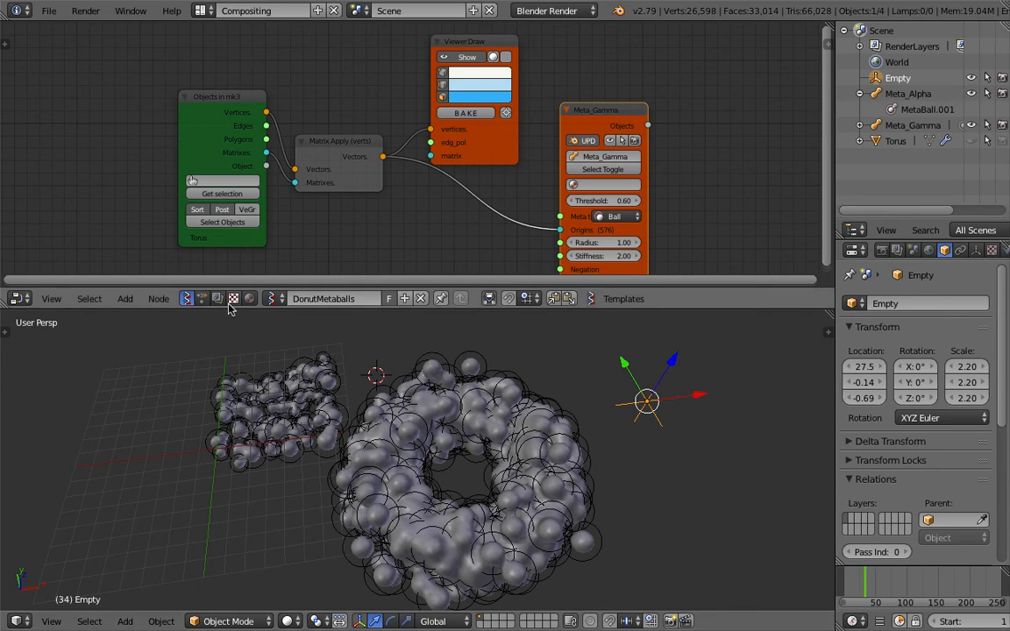
{"action": "middle_click_drag", "start_coordinate": [308, 253], "coordinate": [245, 220]}
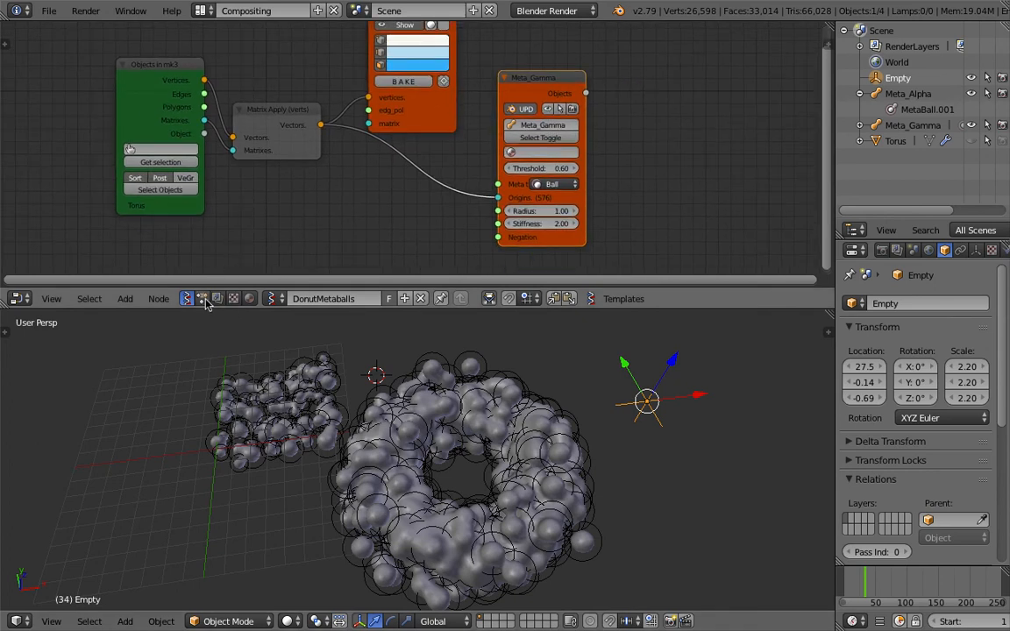
{"action": "middle_click_drag", "start_coordinate": [443, 438], "coordinate": [448, 438]}
{"action": "middle_click_drag", "start_coordinate": [424, 208], "coordinate": [406, 205]}
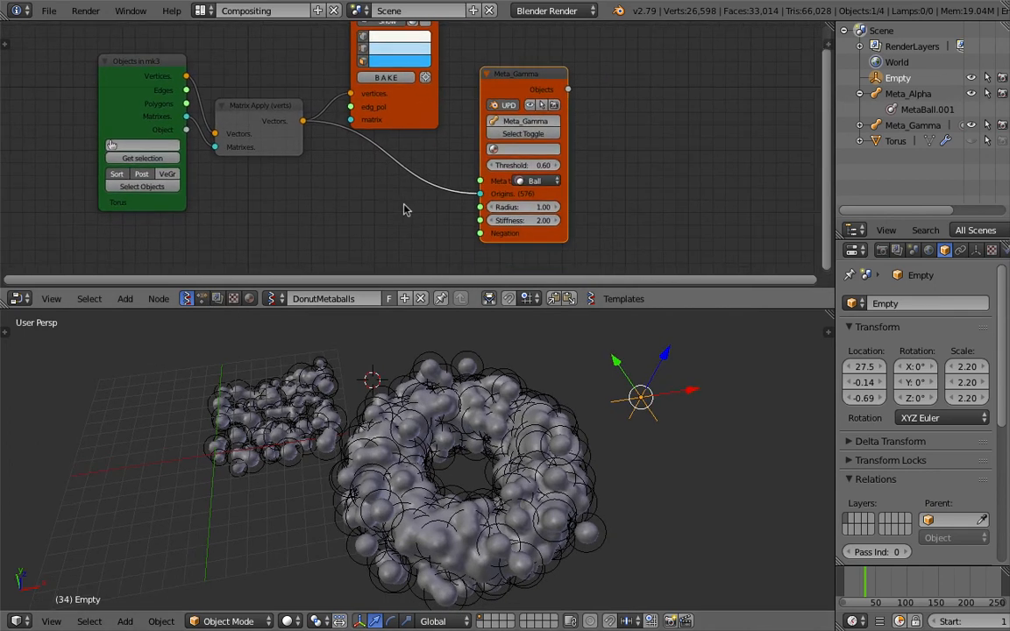
{"action": "middle_click_drag", "start_coordinate": [600, 408], "coordinate": [604, 392]}
{"action": "middle_click_drag", "start_coordinate": [607, 220], "coordinate": [533, 217]}
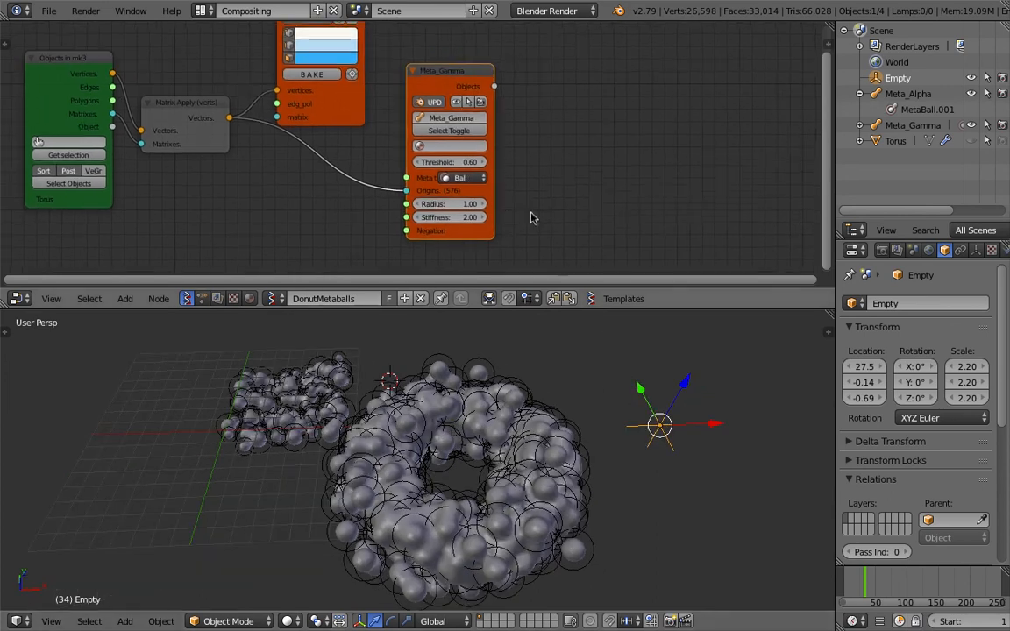
{"action": "middle_click_drag", "start_coordinate": [636, 194], "coordinate": [541, 187]}
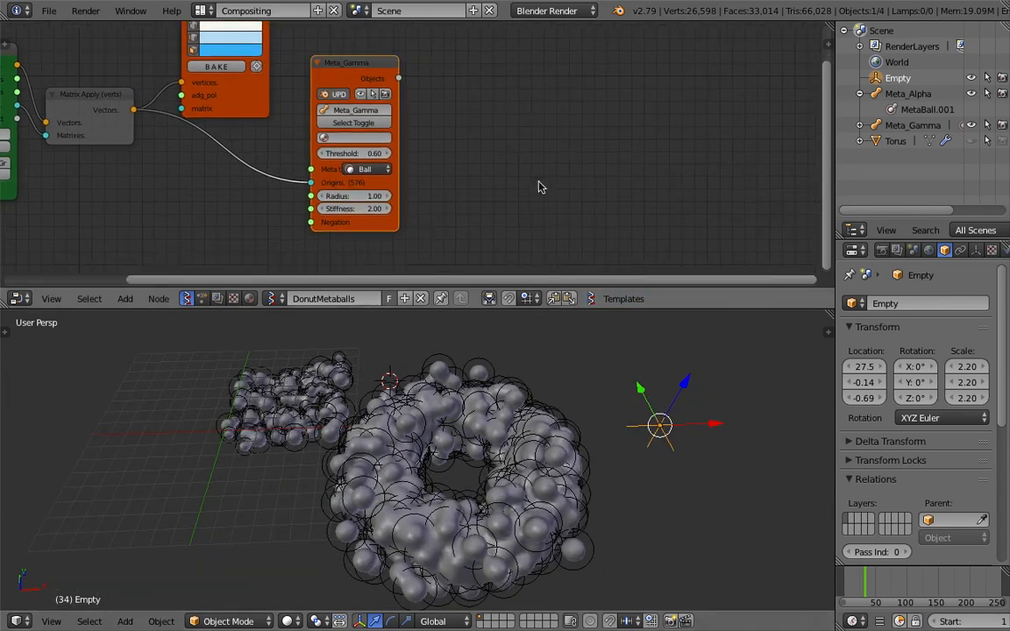
{"action": "key", "text": "shift+a"}
{"action": "left_click", "coordinate": [541, 180]}
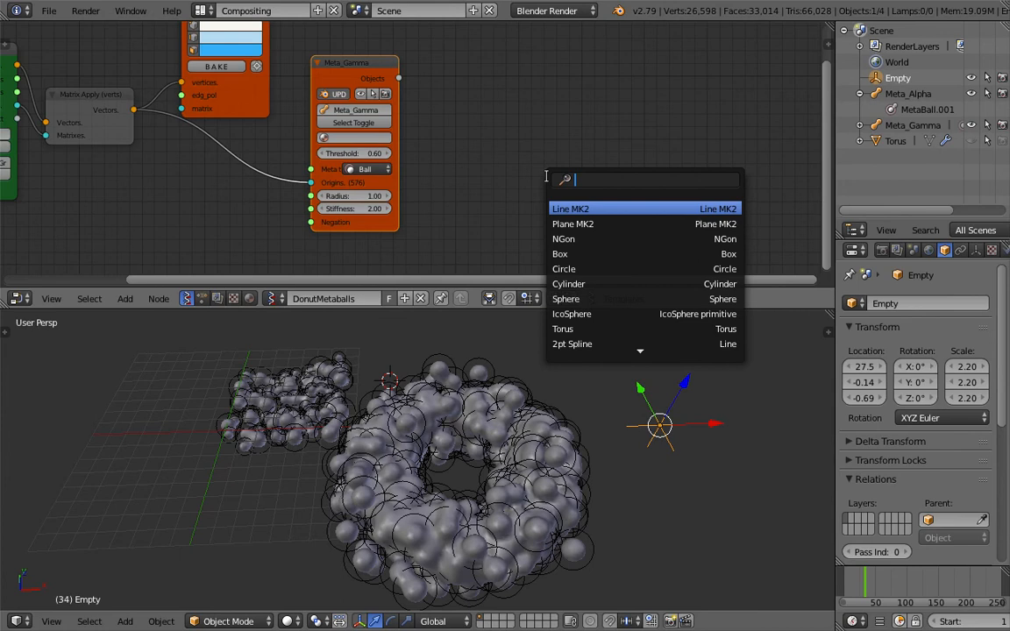
{"action": "type", "text": "object s"}
{"action": "key", "text": "BackSpace"}
{"action": "key", "text": "BackSpace"}
{"action": "type", "text": "s"}
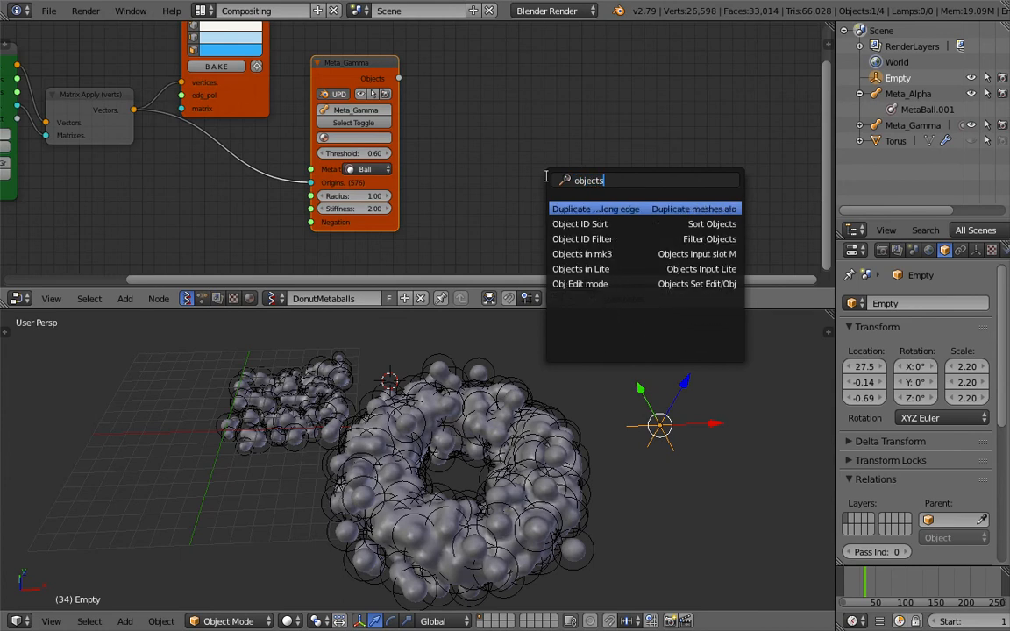
{"action": "key", "text": "Down"}
{"action": "key", "text": "Down"}
{"action": "key", "text": "Down"}
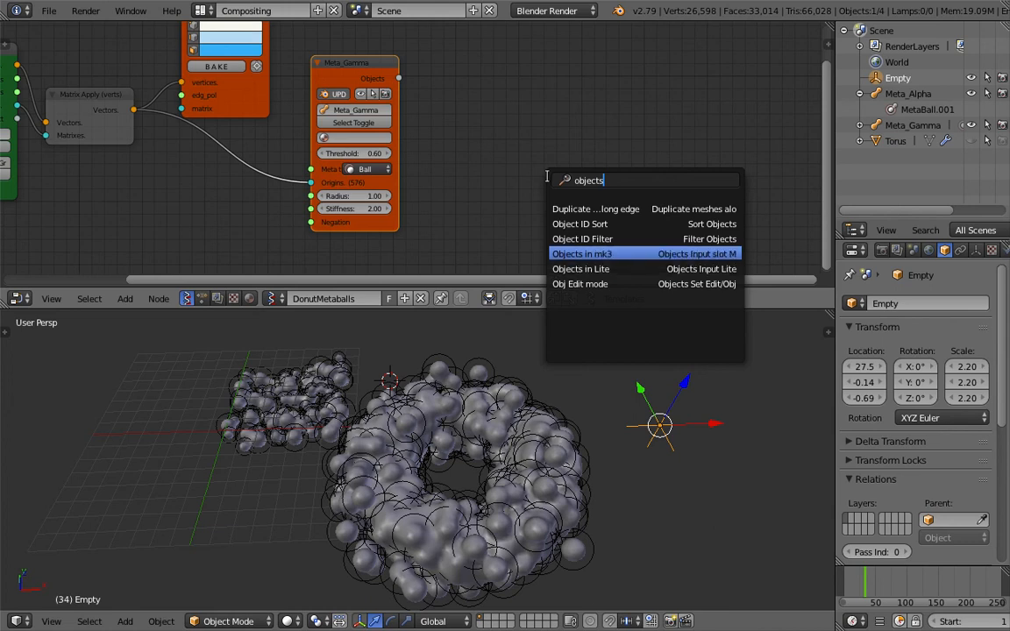
{"action": "key", "text": "Escape"}
- Add an Object ID Set MK2 node in the empty space beyond the Meta_Gamma node
{"action": "key", "text": "shift+a"}
{"action": "left_click", "coordinate": [561, 134]}
{"action": "type", "text": "object i"}
{"action": "key", "text": "Down"}
{"action": "key", "text": "Return"}
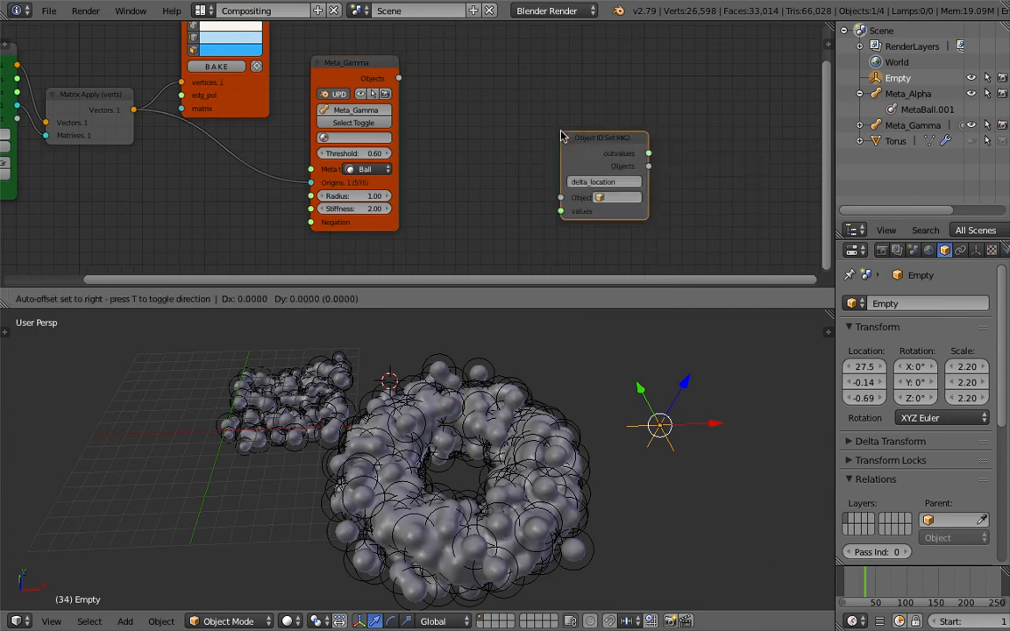
{"action": "left_click", "coordinate": [541, 140]}
- Assign the Empty as the object of the Object ID Set MK2 node and move the node farther from Meta_Gamma
{"action": "scroll", "coordinate": [526, 150], "scroll_direction": "up", "scroll_amount": 3}
{"action": "middle_click_drag", "start_coordinate": [517, 154], "coordinate": [361, 136]}
{"action": "scroll", "coordinate": [360, 136], "scroll_direction": "up", "scroll_amount": 3}
{"action": "left_click", "coordinate": [480, 205]}
{"action": "left_click", "coordinate": [481, 223]}
{"action": "left_click_drag", "start_coordinate": [451, 144], "coordinate": [590, 142]}
{"action": "middle_click_drag", "start_coordinate": [425, 187], "coordinate": [435, 183]}
{"action": "key", "text": "shift+a"}
{"action": "left_click", "coordinate": [411, 169]}
{"action": "key", "text": "Escape"}
- Add a Frame info node between Meta_Gamma and Object ID Set MK2
{"action": "key", "text": "shift+a"}
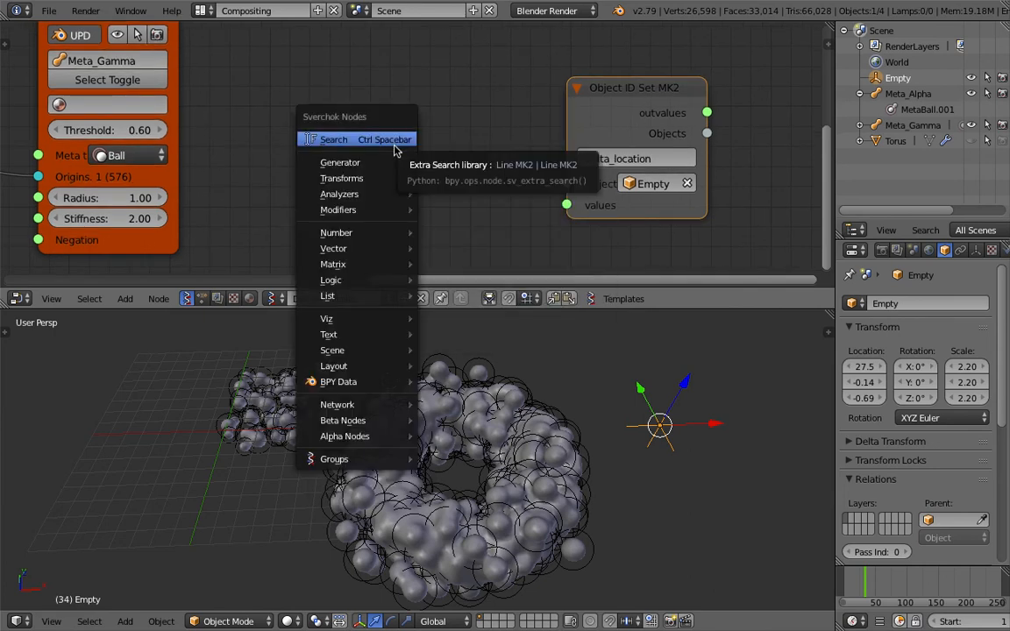
{"action": "left_click", "coordinate": [393, 145]}
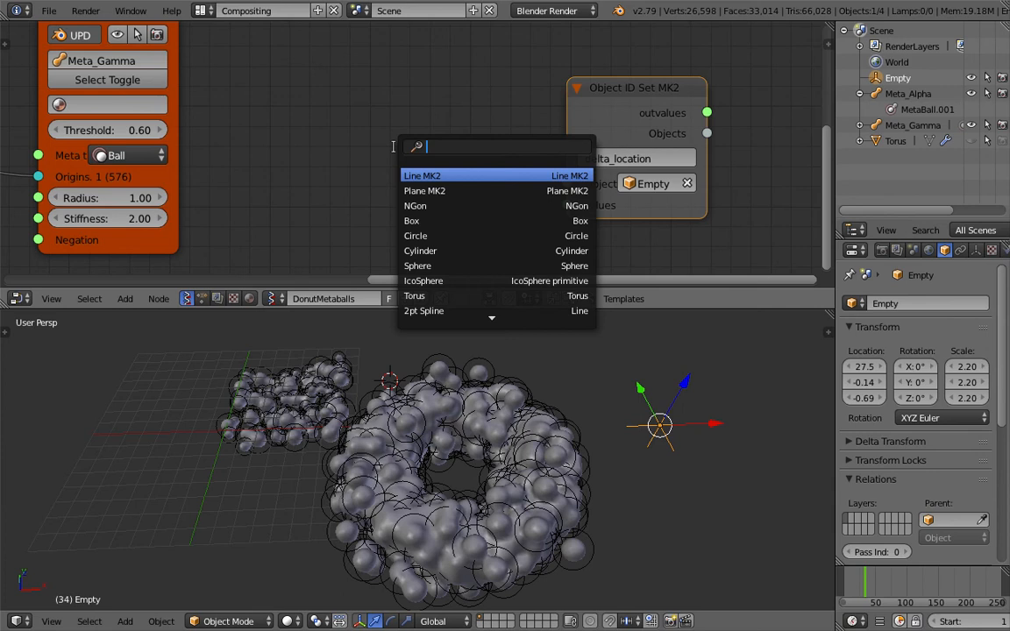
{"action": "type", "text": "frame"}
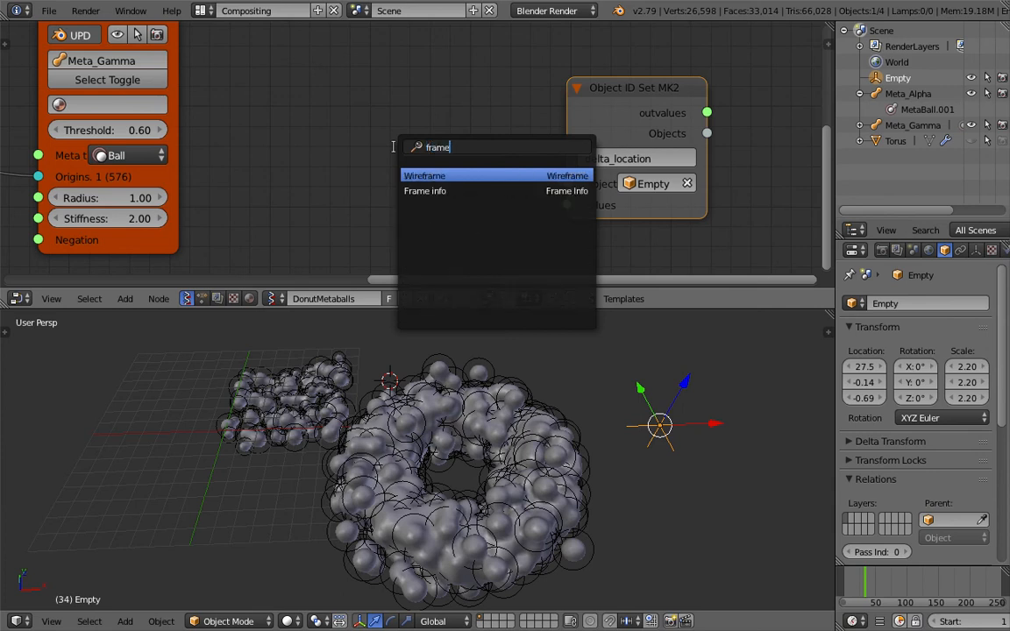
{"action": "key", "text": "Down"}
{"action": "key", "text": "Return"}
{"action": "left_click", "coordinate": [242, 80]}
- Add a Vector Noise MK2 node between Frame info and Object ID Set MK2
{"action": "middle_click_drag", "start_coordinate": [605, 120], "coordinate": [436, 130]}
{"action": "scroll", "coordinate": [436, 130], "scroll_direction": "down", "scroll_amount": 1}
{"action": "left_click_drag", "start_coordinate": [436, 130], "coordinate": [494, 124]}
{"action": "key", "text": "alt+space"}
{"action": "type", "text": "vector o"}
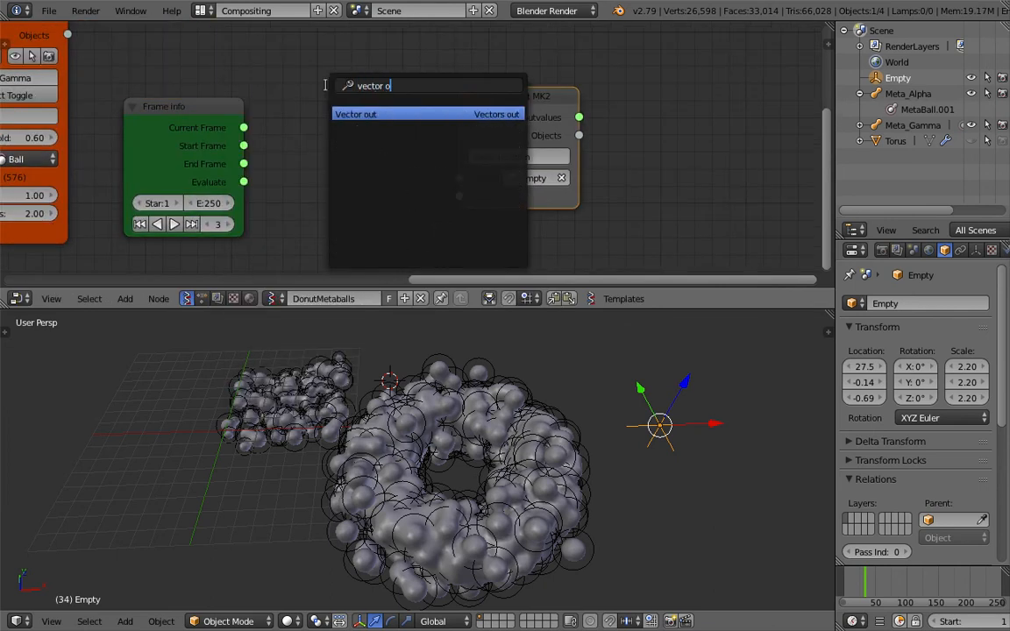
{"action": "key", "text": "BackSpace"}
{"action": "type", "text": "noi"}
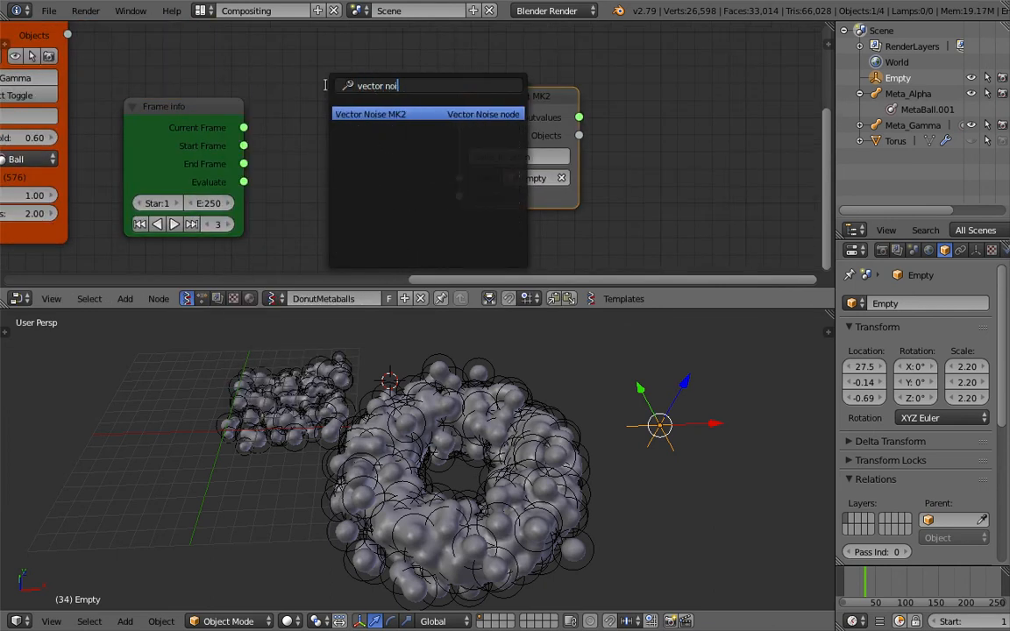
{"action": "key", "text": "Return"}
{"action": "left_click", "coordinate": [326, 88]}
- Space out the Object ID Set MK2 and Vector Noise MK2 nodes and add a Vector in node after Frame info
{"action": "left_click_drag", "start_coordinate": [524, 104], "coordinate": [635, 114]}
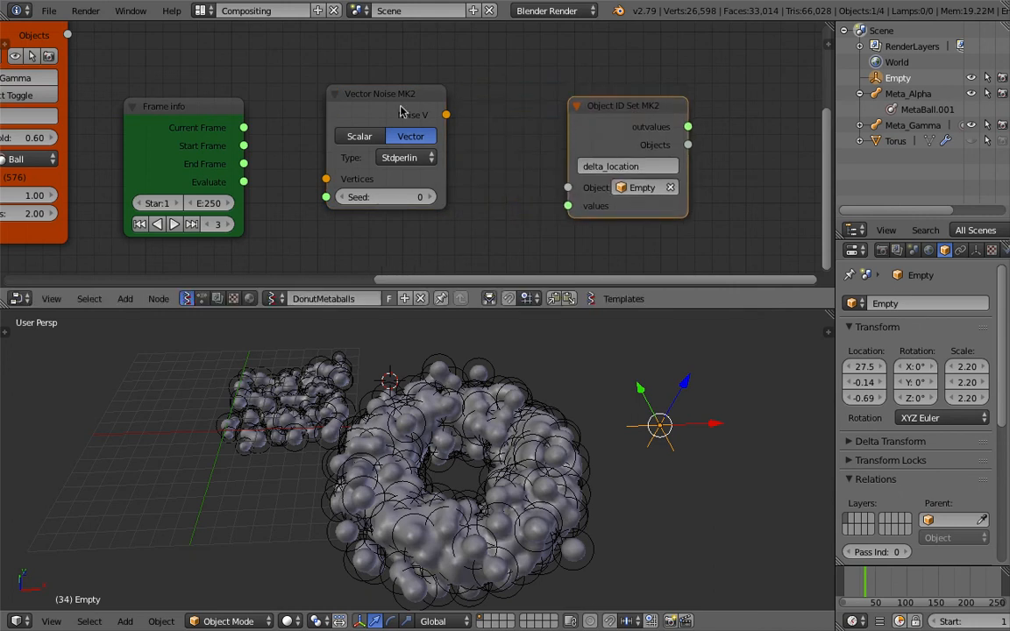
{"action": "left_click_drag", "start_coordinate": [402, 107], "coordinate": [474, 113]}
{"action": "key", "text": "alt+space"}
{"action": "type", "text": "vector i"}
{"action": "key", "text": "Return"}
{"action": "left_click", "coordinate": [326, 109]}
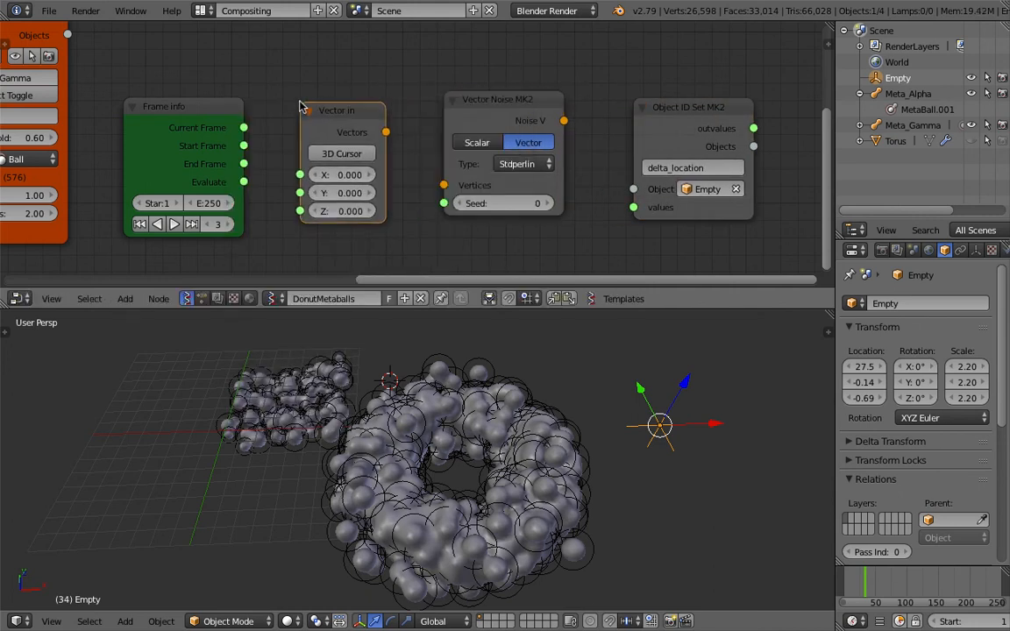
- Connect Frame info's Current Frame to the X input of Vector in, and its Vectors output to Vector Noise's Vertices
{"action": "left_click_drag", "start_coordinate": [243, 128], "coordinate": [246, 133]}
{"action": "left_click_drag", "start_coordinate": [301, 182], "coordinate": [302, 179]}
{"action": "left_click_drag", "start_coordinate": [385, 132], "coordinate": [444, 185]}
{"action": "middle_click_drag", "start_coordinate": [475, 214], "coordinate": [429, 219]}
- Feed Vector Noise MK2's output in Vector mode into Object ID Set MK2's values input and preview the animation
{"action": "left_click_drag", "start_coordinate": [518, 125], "coordinate": [562, 179]}
{"action": "left_click", "coordinate": [426, 147]}
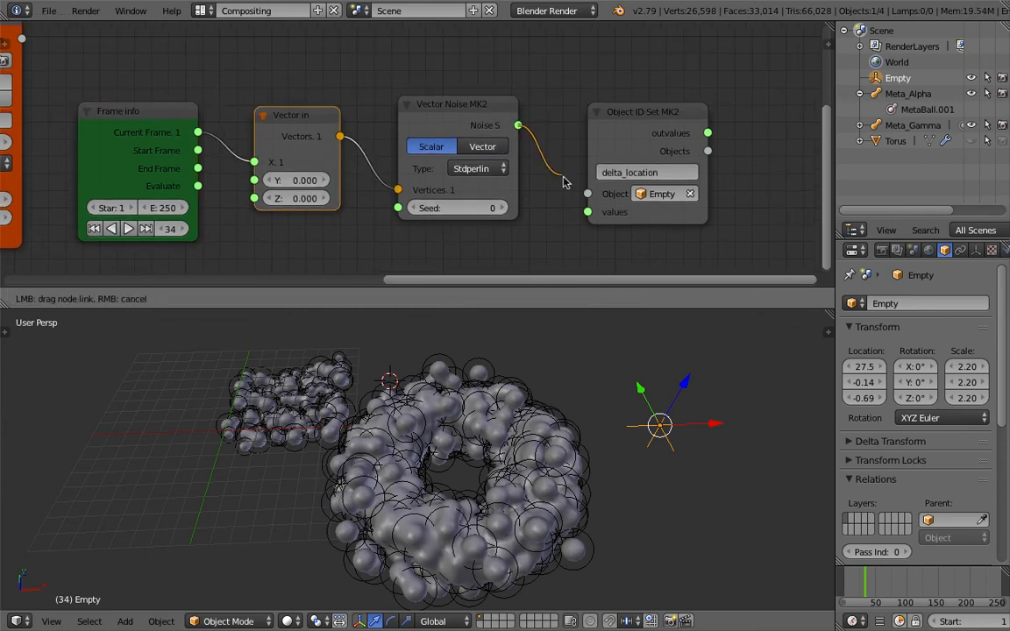
{"action": "left_click_drag", "start_coordinate": [502, 166], "coordinate": [566, 233]}
{"action": "left_click", "coordinate": [497, 151]}
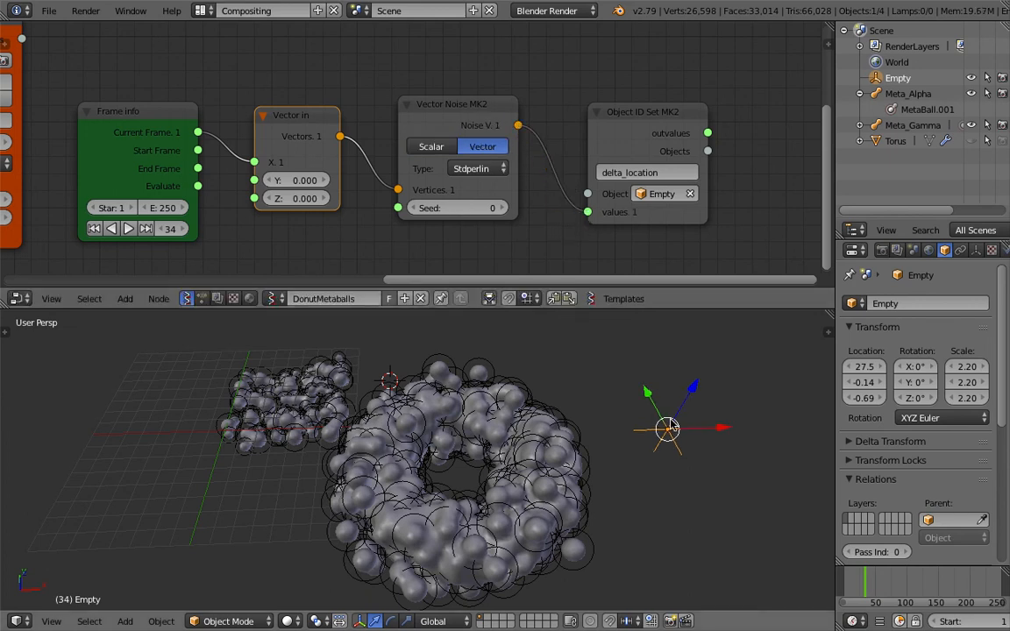
{"action": "key", "text": "alt+a"}
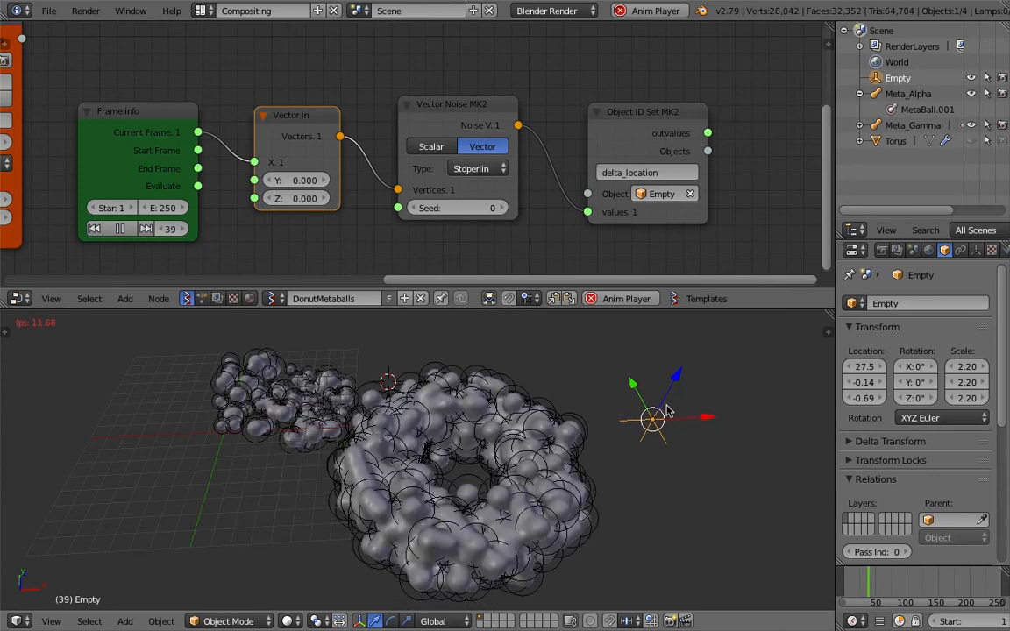
{"action": "key", "text": "Escape"}
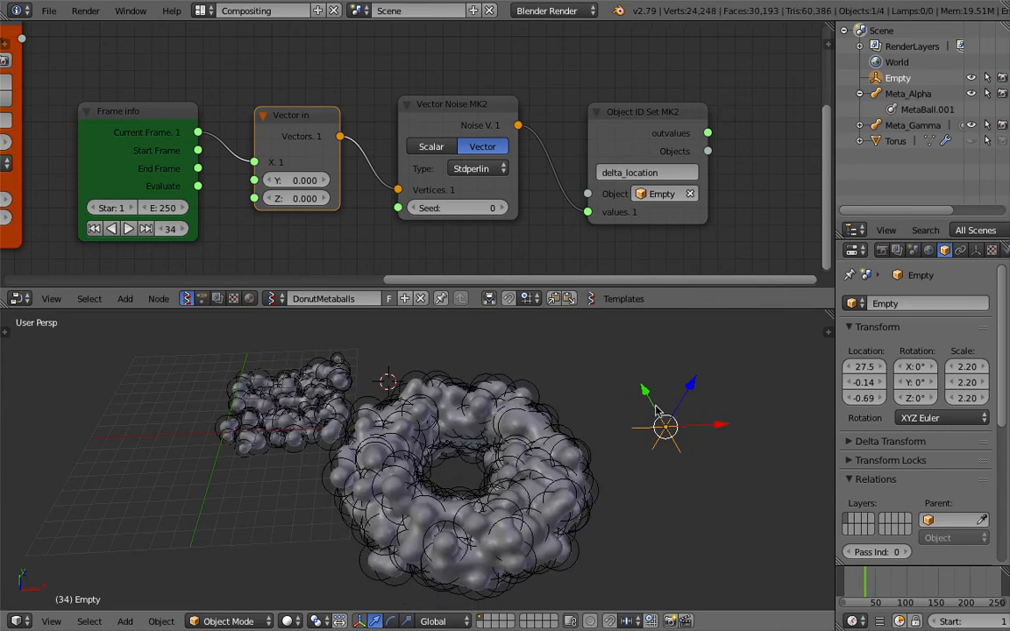
- Insert a Multiply math node between Frame info and Vector in with y set to 0.10
{"action": "middle_click_drag", "start_coordinate": [610, 136], "coordinate": [614, 133]}
{"action": "left_click_drag", "start_coordinate": [613, 135], "coordinate": [701, 129]}
{"action": "left_click_drag", "start_coordinate": [513, 114], "coordinate": [522, 117]}
{"action": "left_click_drag", "start_coordinate": [522, 117], "coordinate": [601, 119]}
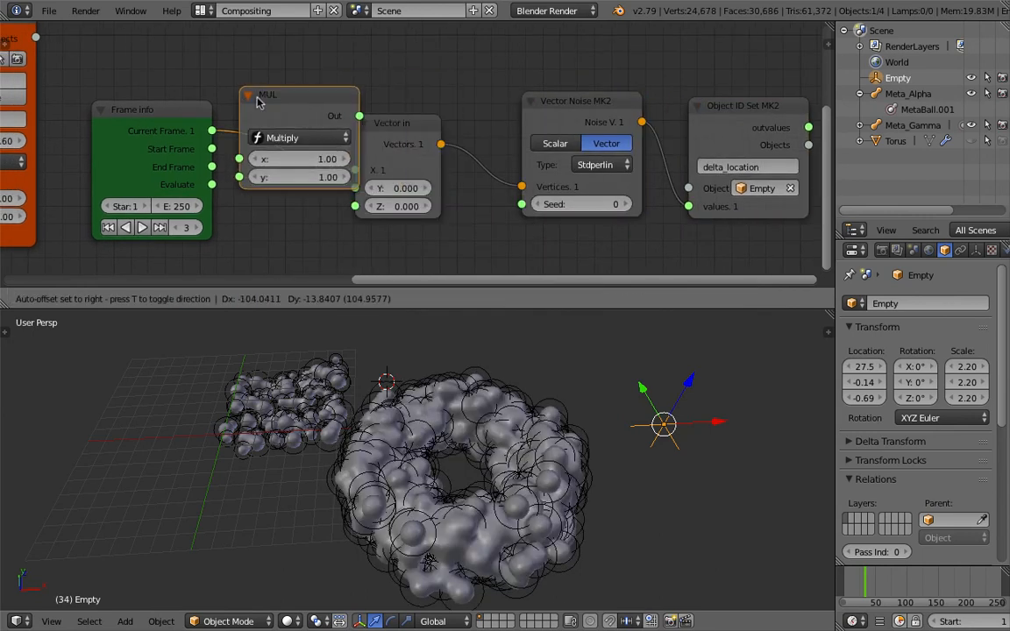
{"action": "left_click", "coordinate": [242, 91]}
{"action": "left_click", "coordinate": [319, 177]}
{"action": "key", "text": "Return"}
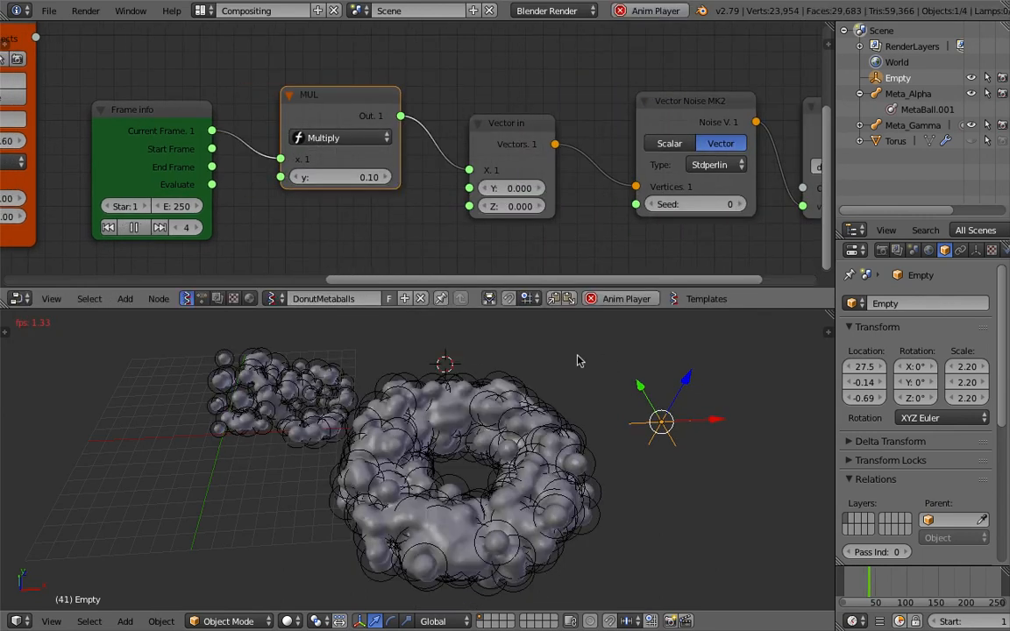
- Stop the playback, maximize the 3D view and examine the Meta_Gamma torus metaballs up close
{"action": "key", "text": "Escape"}
{"action": "left_click", "coordinate": [579, 356]}
{"action": "key", "text": "ctrl+Up"}
{"action": "middle_click_drag", "start_coordinate": [578, 360], "coordinate": [552, 333]}
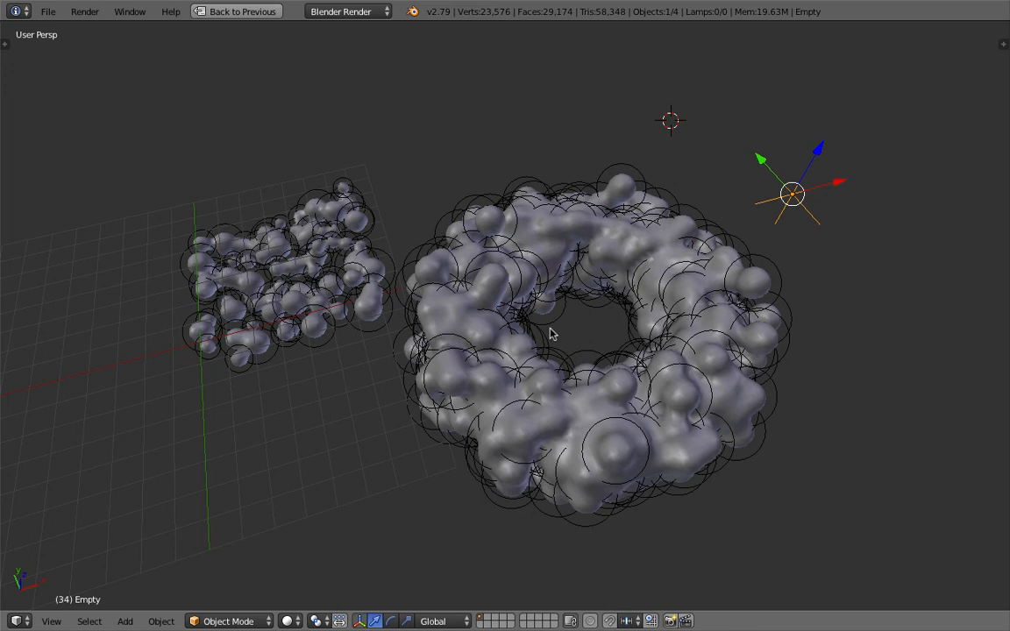
{"action": "middle_click_drag", "start_coordinate": [551, 334], "coordinate": [561, 361]}
{"action": "right_click", "coordinate": [627, 254]}
{"action": "middle_click_drag", "start_coordinate": [627, 255], "coordinate": [575, 261]}
{"action": "scroll", "coordinate": [573, 228], "scroll_direction": "down", "scroll_amount": 2}
{"action": "scroll", "coordinate": [572, 228], "scroll_direction": "up", "scroll_amount": 3}
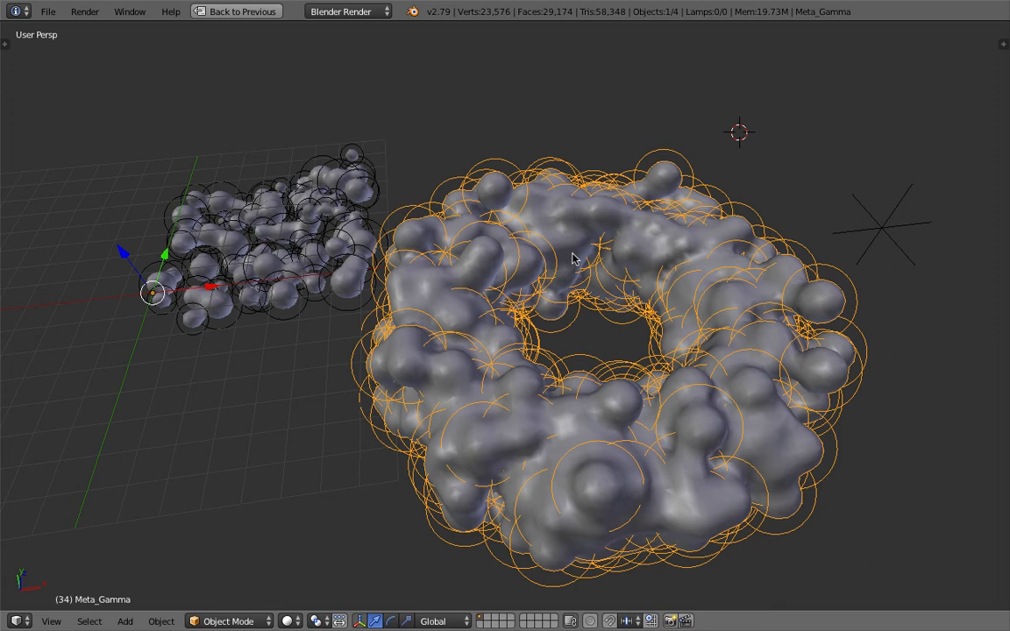
- Select the Meta_Alpha metaballs, compare them with the torus metaballs, and save the file over the existing one
{"action": "scroll", "coordinate": [563, 254], "scroll_direction": "down", "scroll_amount": 3}
{"action": "middle_click_drag", "start_coordinate": [523, 254], "coordinate": [454, 234]}
{"action": "scroll", "coordinate": [453, 232], "scroll_direction": "up", "scroll_amount": 2}
{"action": "right_click", "coordinate": [447, 203]}
{"action": "middle_click_drag", "start_coordinate": [526, 197], "coordinate": [526, 278]}
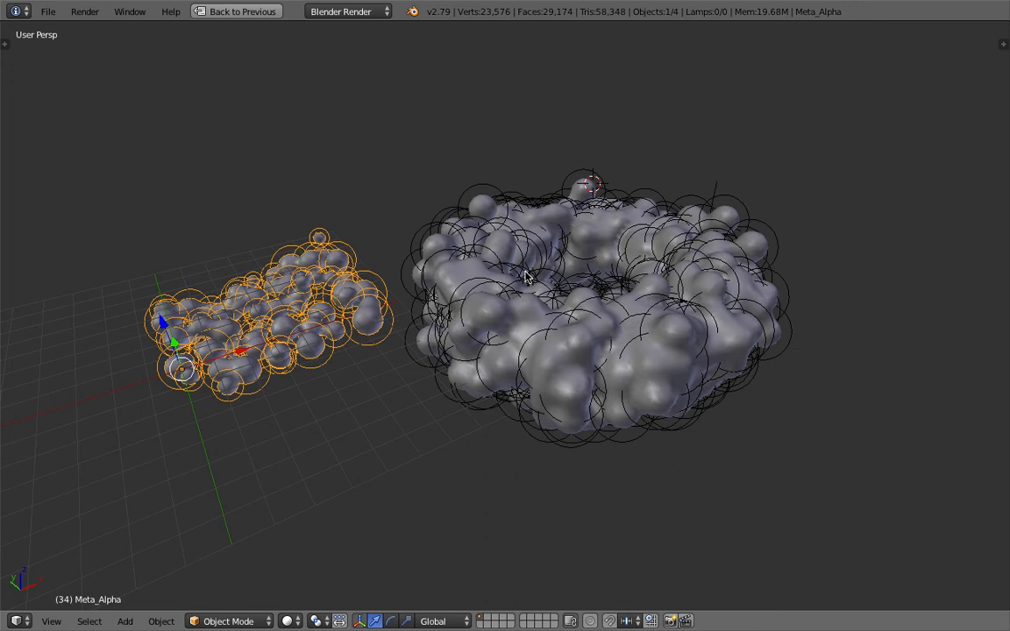
{"action": "middle_click_drag", "start_coordinate": [526, 278], "coordinate": [449, 302]}
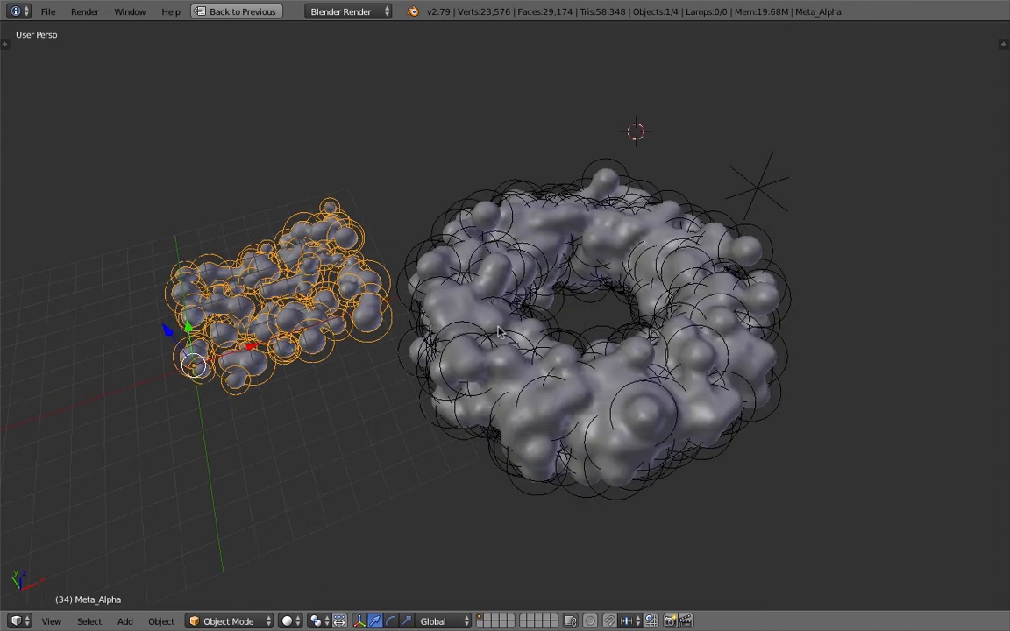
{"action": "middle_click_drag", "start_coordinate": [412, 270], "coordinate": [560, 290]}
{"action": "scroll", "coordinate": [474, 282], "scroll_direction": "up", "scroll_amount": 2}
{"action": "key", "text": "ctrl+s"}
{"action": "left_click", "coordinate": [524, 284]}
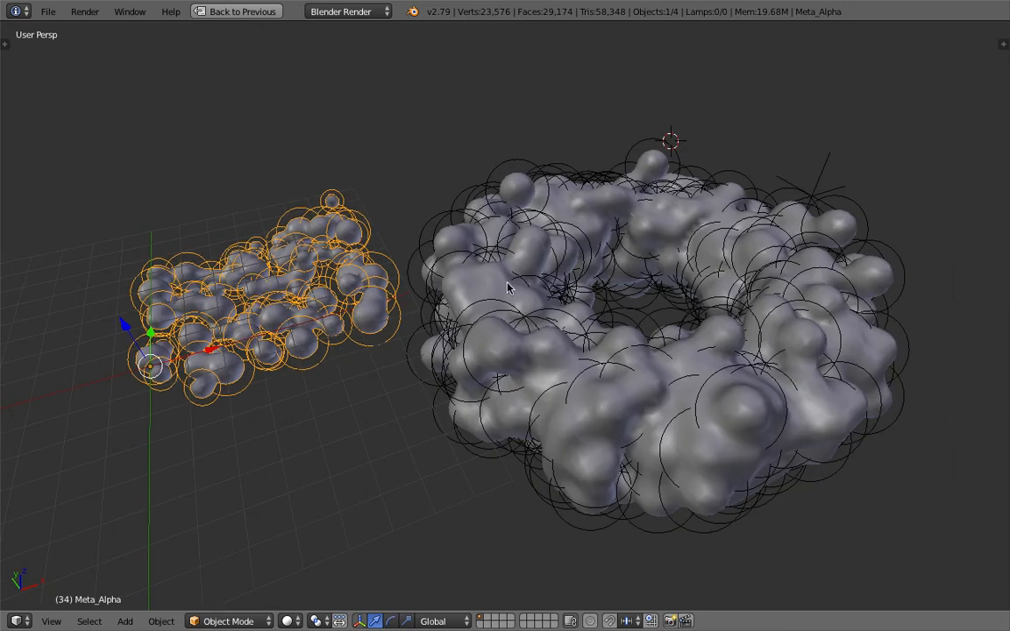
- Restore the split screen layout and enlarge the node editor so more of the DonutMetaballs tree fits
{"action": "left_click", "coordinate": [254, 12]}
{"action": "scroll", "coordinate": [439, 386], "scroll_direction": "down", "scroll_amount": 1}
{"action": "middle_click_drag", "start_coordinate": [443, 399], "coordinate": [466, 473]}
{"action": "scroll", "coordinate": [327, 106], "scroll_direction": "down", "scroll_amount": 7}
{"action": "middle_click_drag", "start_coordinate": [269, 125], "coordinate": [575, 142]}
{"action": "middle_click_drag", "start_coordinate": [428, 141], "coordinate": [472, 147]}
{"action": "scroll", "coordinate": [376, 129], "scroll_direction": "up", "scroll_amount": 2}
{"action": "middle_click_drag", "start_coordinate": [285, 108], "coordinate": [307, 129]}
{"action": "scroll", "coordinate": [308, 129], "scroll_direction": "up", "scroll_amount": 1}
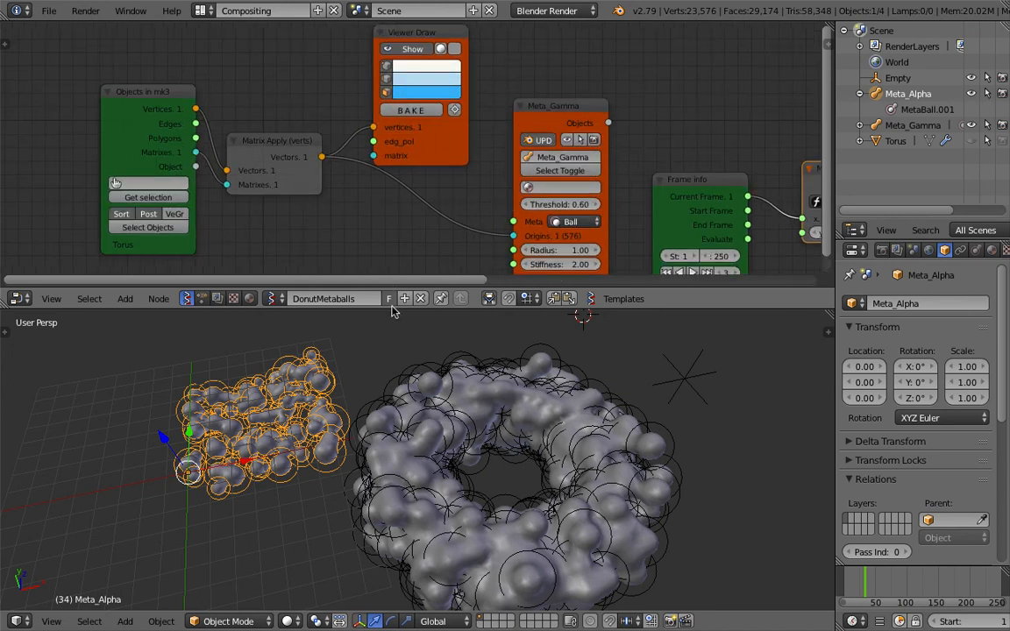
{"action": "left_click_drag", "start_coordinate": [356, 289], "coordinate": [360, 296]}
{"action": "left_click_drag", "start_coordinate": [400, 340], "coordinate": [401, 353]}
- Review the DonutMetaballs node chain and move the Meta_Gamma node slightly up and away from Frame info
{"action": "middle_click_drag", "start_coordinate": [356, 165], "coordinate": [270, 152]}
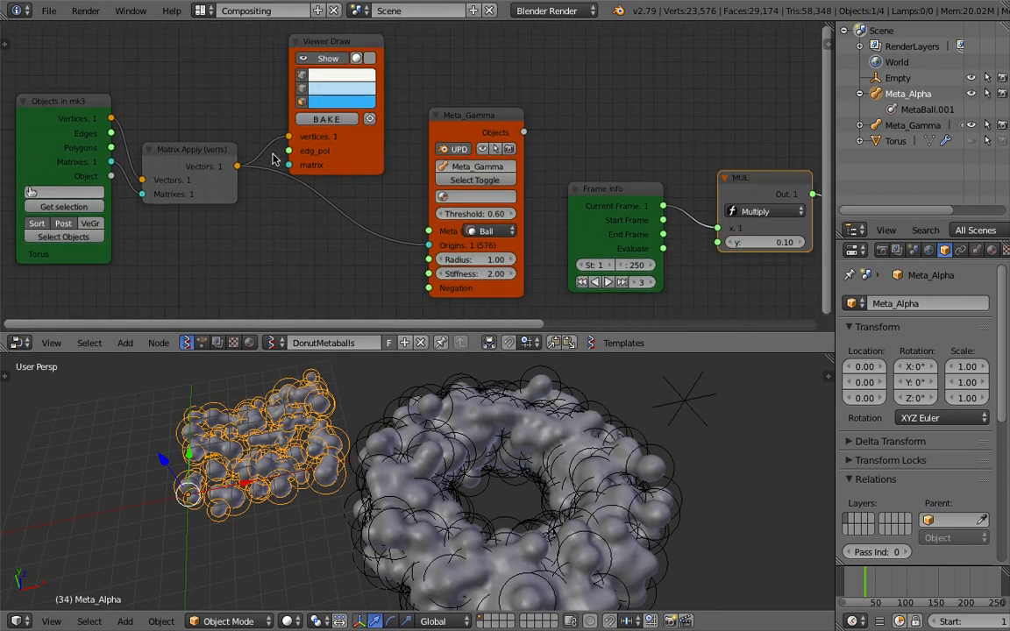
{"action": "middle_click_drag", "start_coordinate": [564, 204], "coordinate": [197, 202]}
{"action": "middle_click_drag", "start_coordinate": [455, 217], "coordinate": [670, 188]}
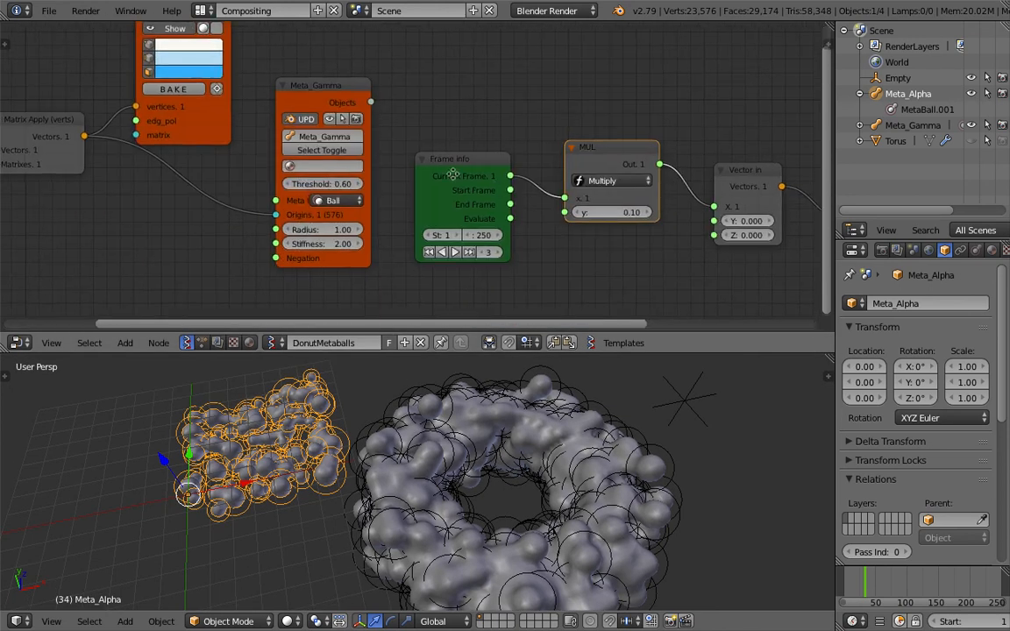
{"action": "scroll", "coordinate": [453, 175], "scroll_direction": "up", "scroll_amount": 3}
{"action": "middle_click_drag", "start_coordinate": [454, 175], "coordinate": [524, 193]}
{"action": "left_click", "coordinate": [356, 73]}
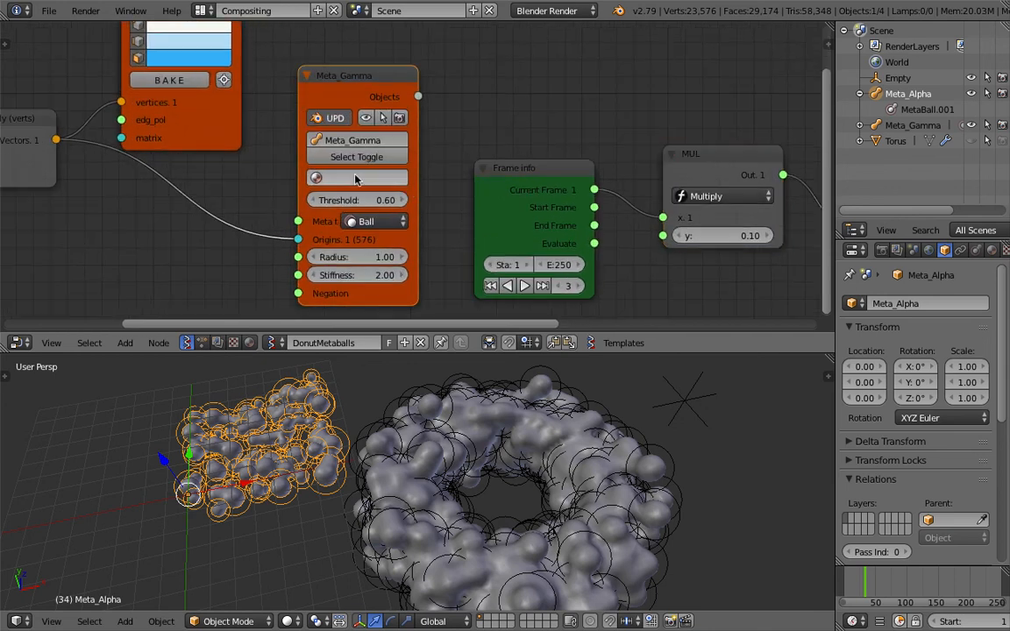
{"action": "middle_click_drag", "start_coordinate": [331, 79], "coordinate": [392, 78]}
{"action": "left_click_drag", "start_coordinate": [392, 79], "coordinate": [375, 66]}
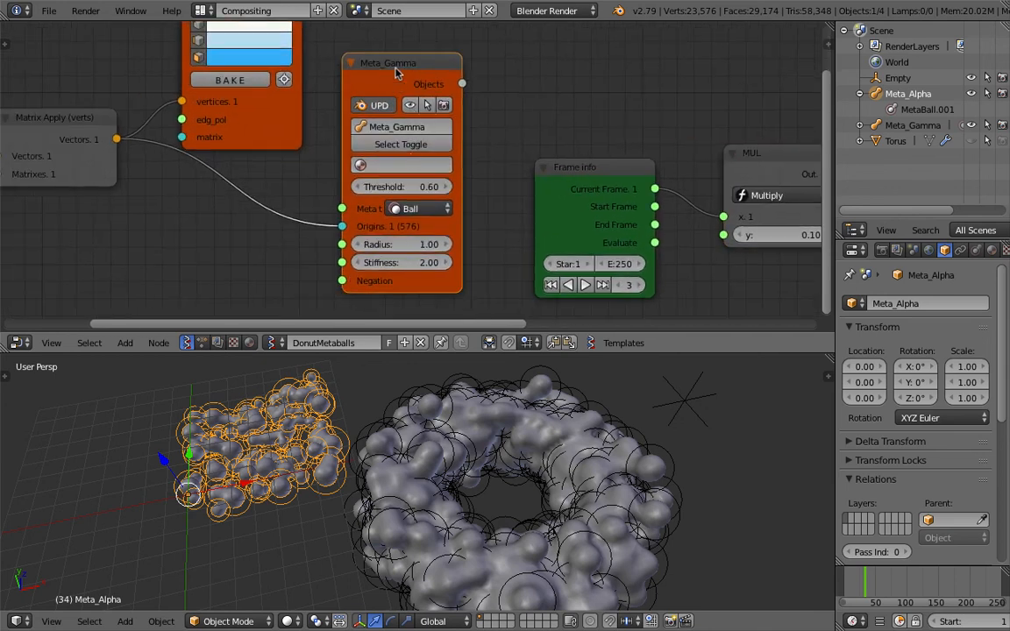
{"action": "middle_click_drag", "start_coordinate": [396, 106], "coordinate": [423, 105]}
{"action": "scroll", "coordinate": [423, 103], "scroll_direction": "up", "scroll_amount": 2}
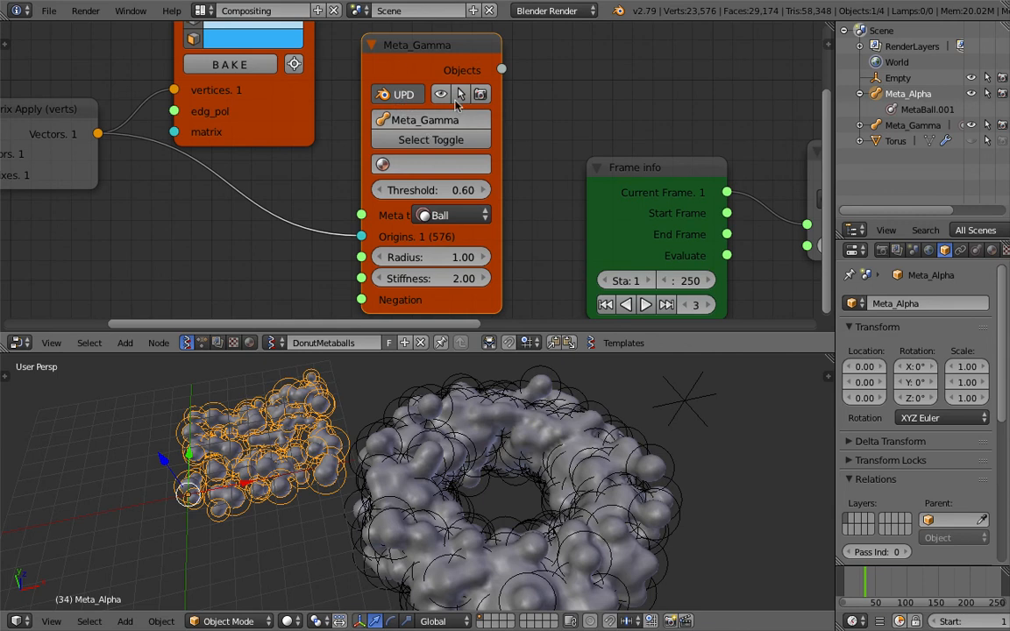
- Shift the Meta_Gamma node further up and closer to the Viewer Draw node
{"action": "scroll", "coordinate": [428, 83], "scroll_direction": "down", "scroll_amount": 2}
{"action": "scroll", "coordinate": [431, 81], "scroll_direction": "down", "scroll_amount": 1}
{"action": "scroll", "coordinate": [438, 110], "scroll_direction": "up", "scroll_amount": 2}
{"action": "left_click_drag", "start_coordinate": [442, 119], "coordinate": [478, 106]}
{"action": "scroll", "coordinate": [406, 95], "scroll_direction": "down", "scroll_amount": 1}
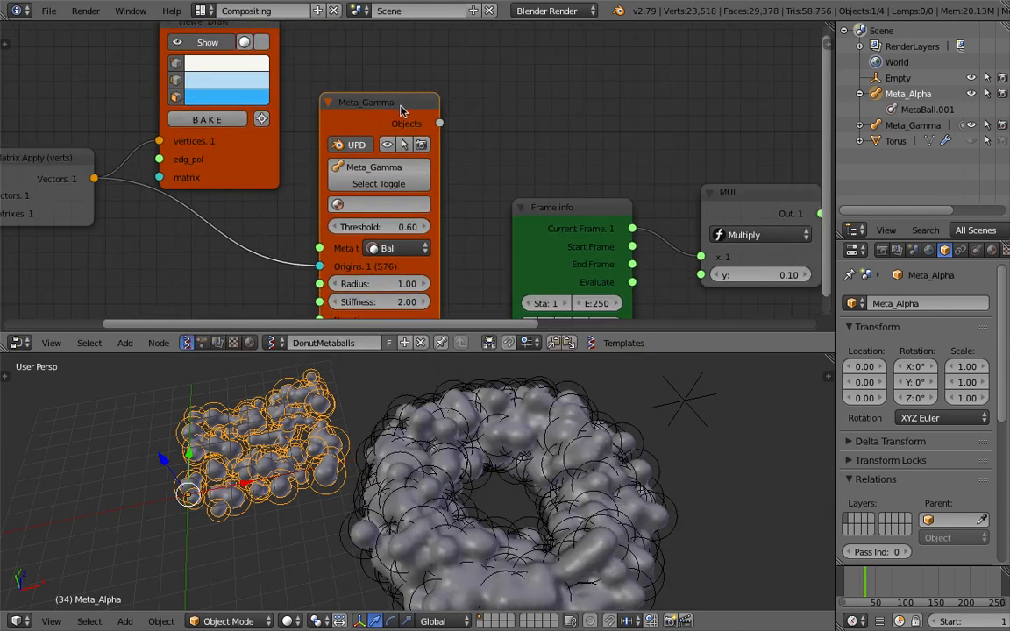
{"action": "left_click_drag", "start_coordinate": [403, 106], "coordinate": [397, 84]}
{"action": "middle_click_drag", "start_coordinate": [425, 110], "coordinate": [449, 108]}
{"action": "scroll", "coordinate": [469, 111], "scroll_direction": "down", "scroll_amount": 1}
{"action": "left_click_drag", "start_coordinate": [417, 98], "coordinate": [402, 97]}
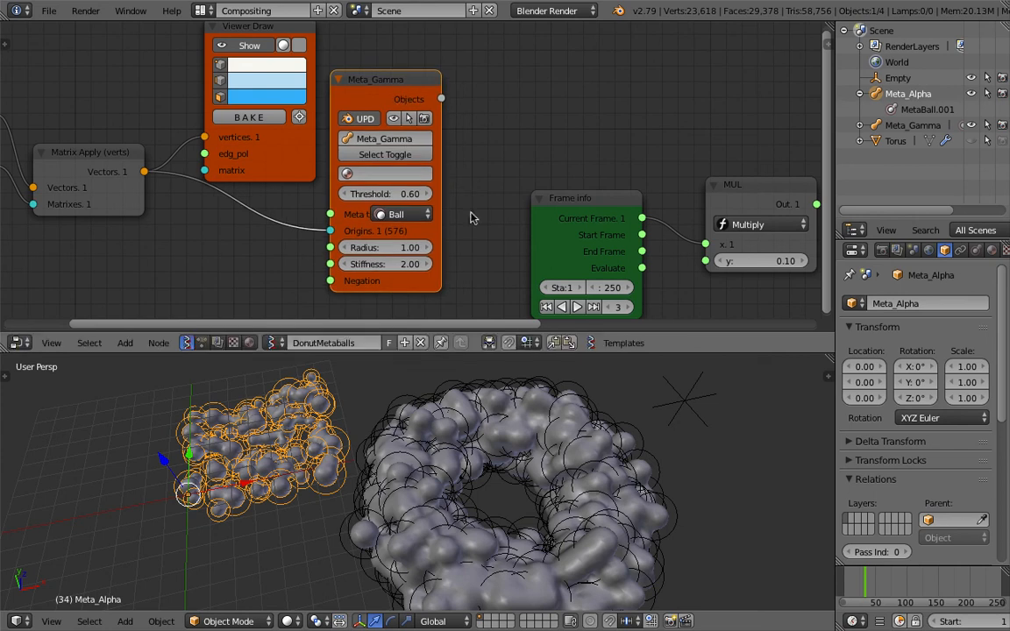
{"action": "middle_click_drag", "start_coordinate": [540, 493], "coordinate": [545, 493]}
{"action": "scroll", "coordinate": [546, 491], "scroll_direction": "down", "scroll_amount": 1}
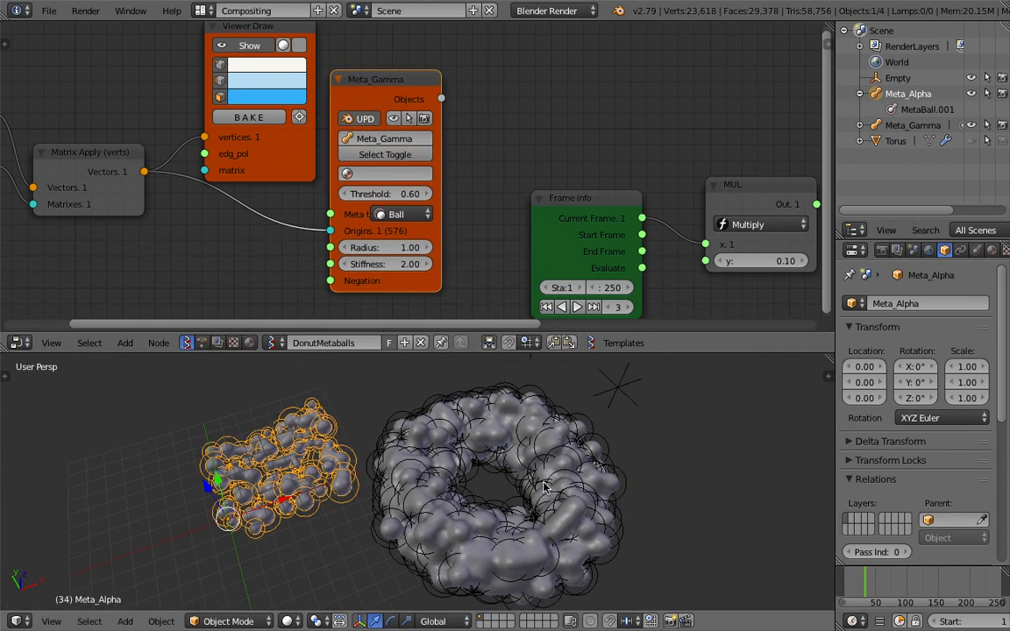